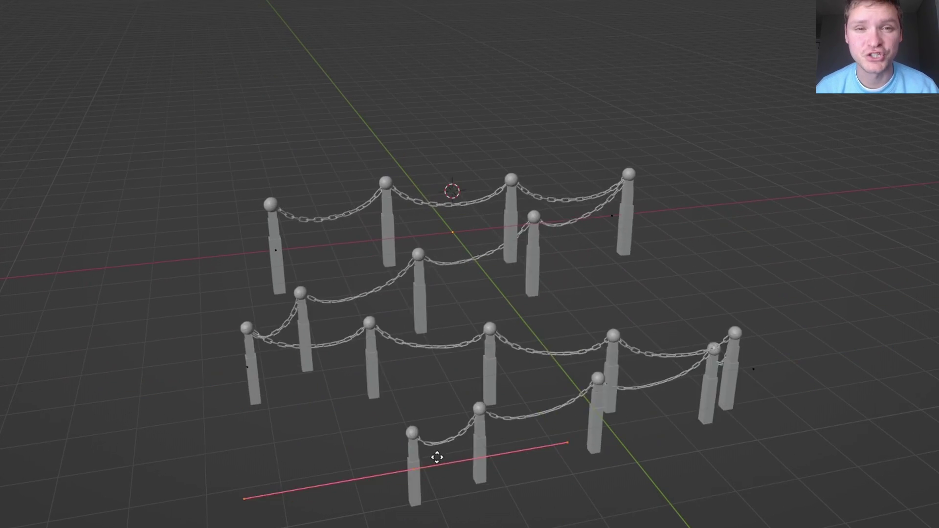
# Place the last extruded control point of the fence curve and undo the added zigzag segments
pyautogui.click(297, 456)
pyautogui.hotkey('ctrl', 'z')
pyautogui.hotkey('ctrl', 'z')
pyautogui.hotkey('ctrl', 'z')
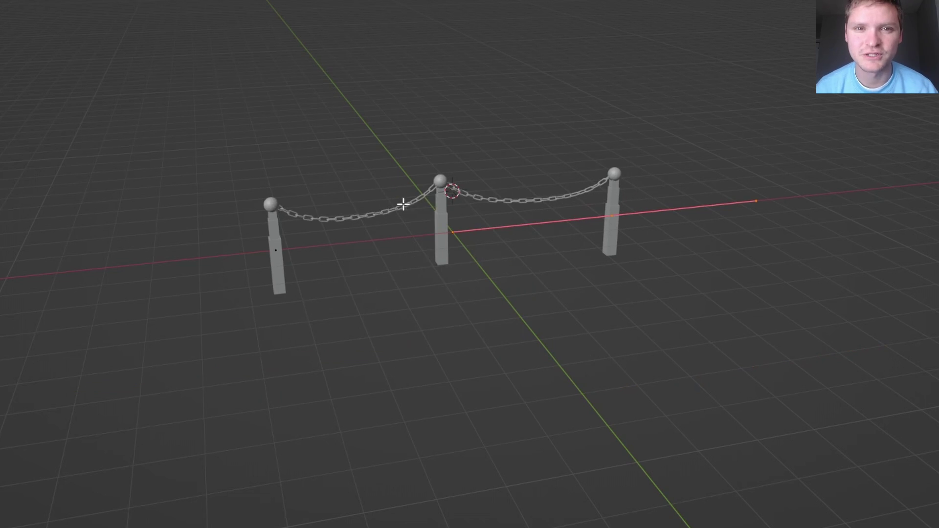
# Add a Bezier circle to the fence curve and scale it up around the existing posts
pyautogui.hotkey('shift', 'a')
pyautogui.click(390, 203)
pyautogui.press('s')
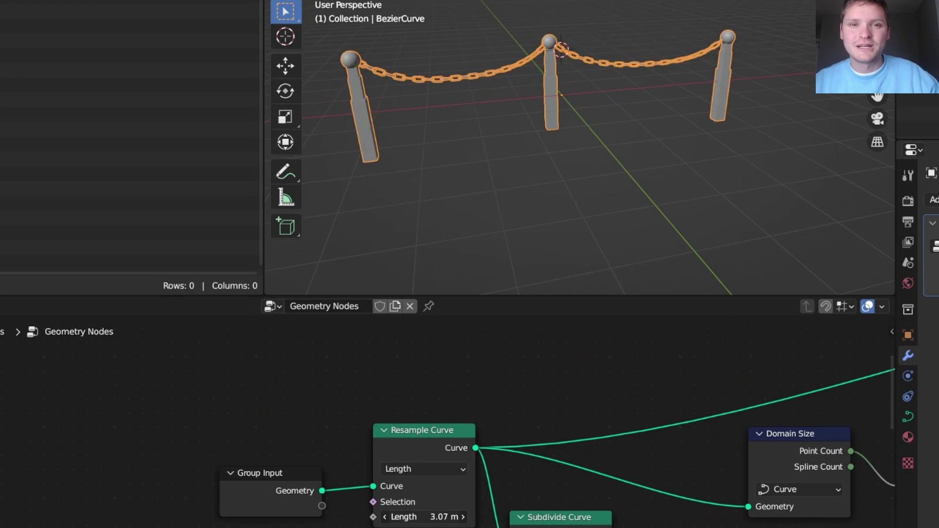
# Shorten the Resample Curve length to add a post and raise the RGB Curves midpoint to reduce the chain sag
pyautogui.moveTo(441, 517); pyautogui.dragTo(455, 517)
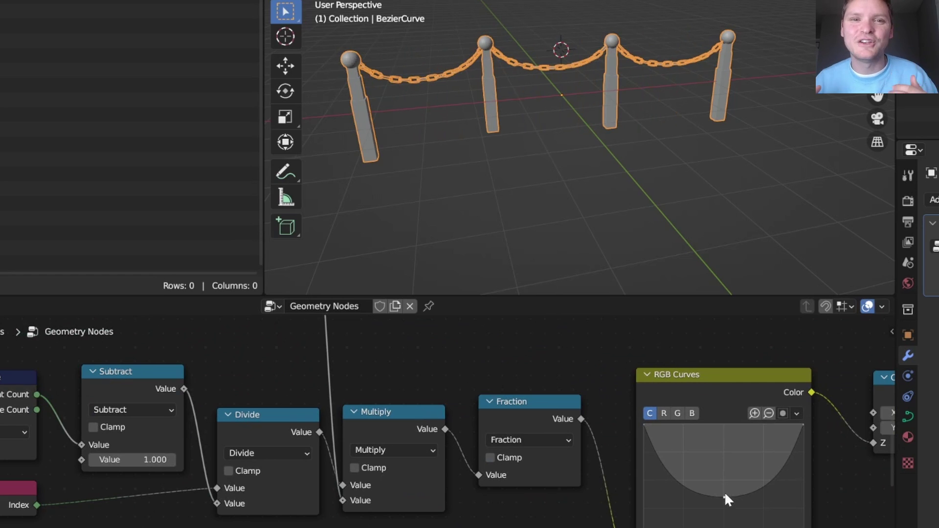
pyautogui.moveTo(725, 494); pyautogui.dragTo(722, 454)
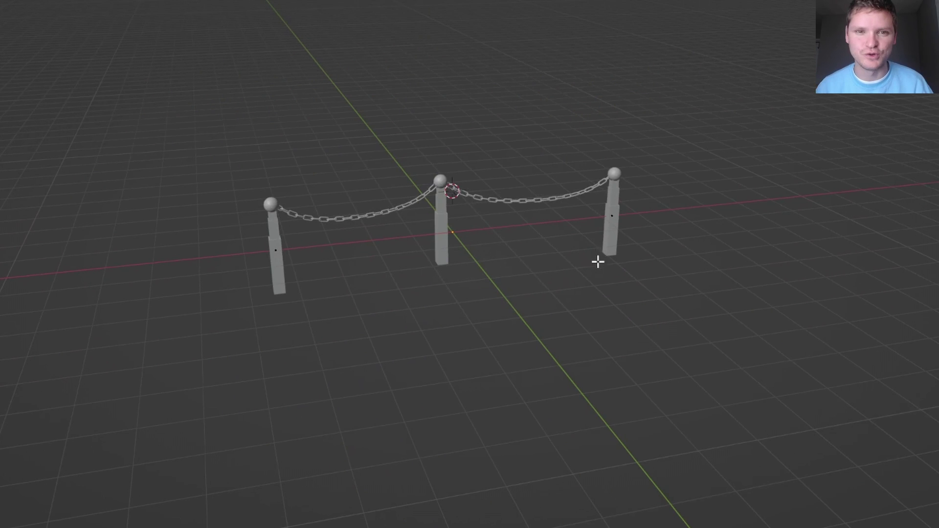
# Move the fence curve's end control point and extrude further points from it into a zigzag path
pyautogui.moveTo(570, 252); pyautogui.dragTo(659, 203)
pyautogui.press('g')
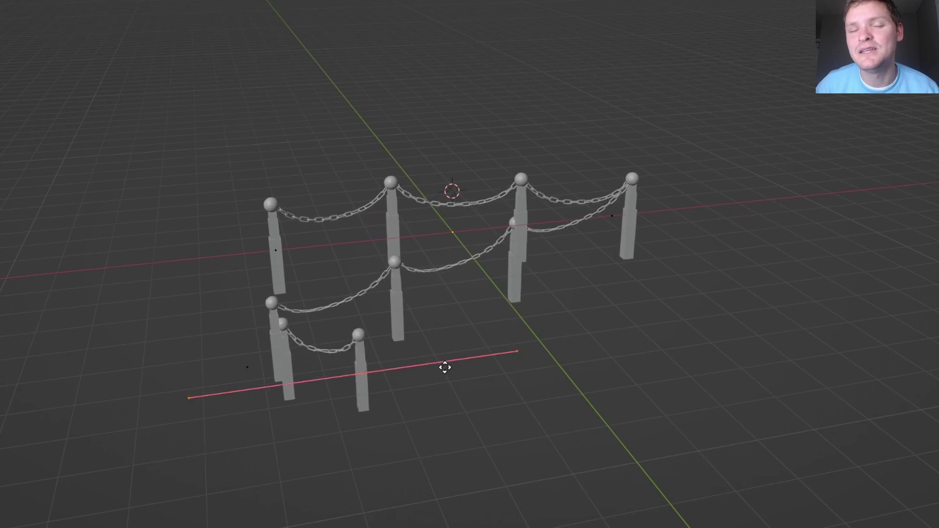
pyautogui.click(811, 351)
pyautogui.press('e')
pyautogui.click(332, 449)
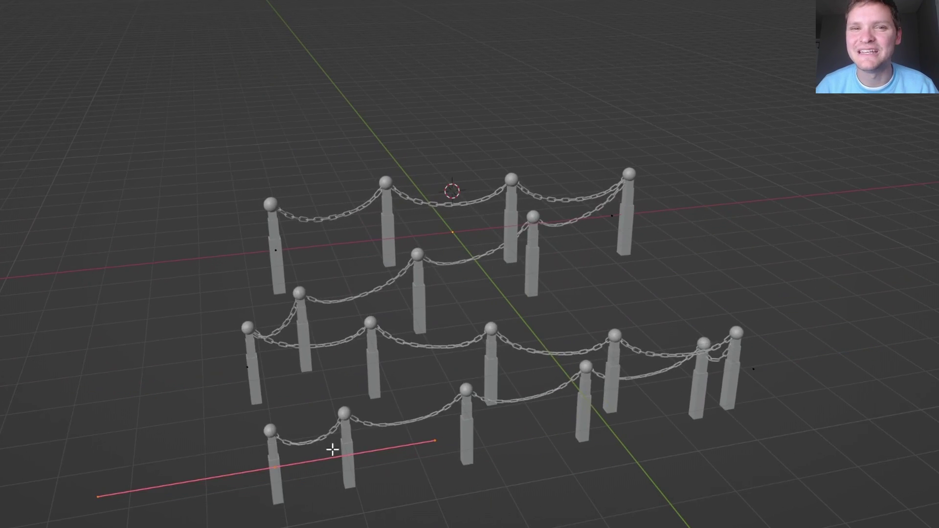
# Undo the zigzag extrusions of the fence curve
pyautogui.hotkey('ctrl', 'z')
pyautogui.hotkey('ctrl', 'z')
pyautogui.hotkey('ctrl', 'z')
pyautogui.hotkey('ctrl', 'z')
# Add a Bezier circle inside the fence curve object and scale it into a large ring of posts and chains
pyautogui.hotkey('shift', 'a')
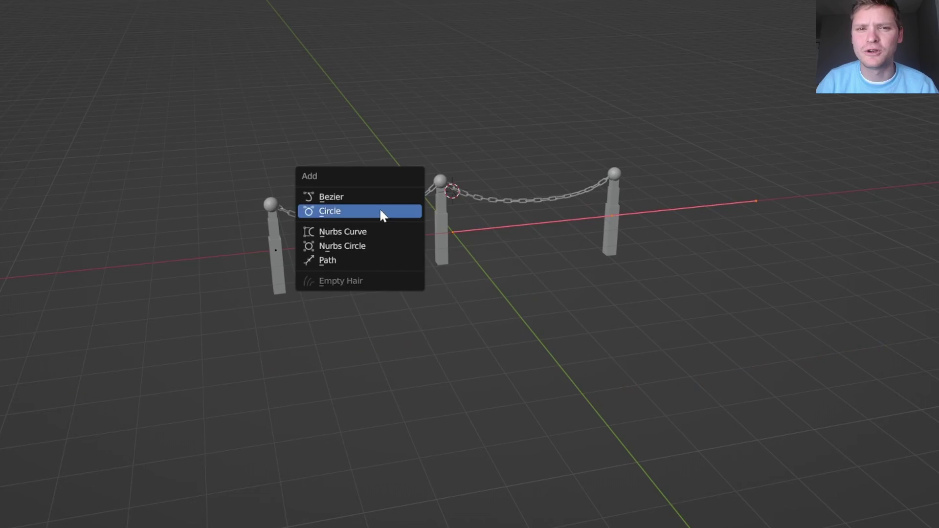
pyautogui.click(379, 211)
pyautogui.press('s')
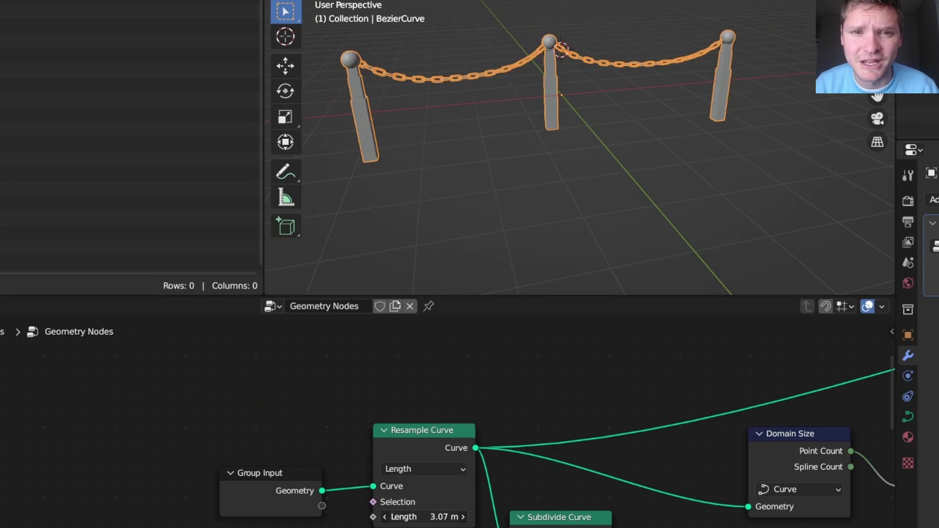
# Adjust the Resample Curve length for the post spacing and make the chain sag shallower in the RGB Curves node
pyautogui.moveTo(440, 518); pyautogui.dragTo(440, 517)
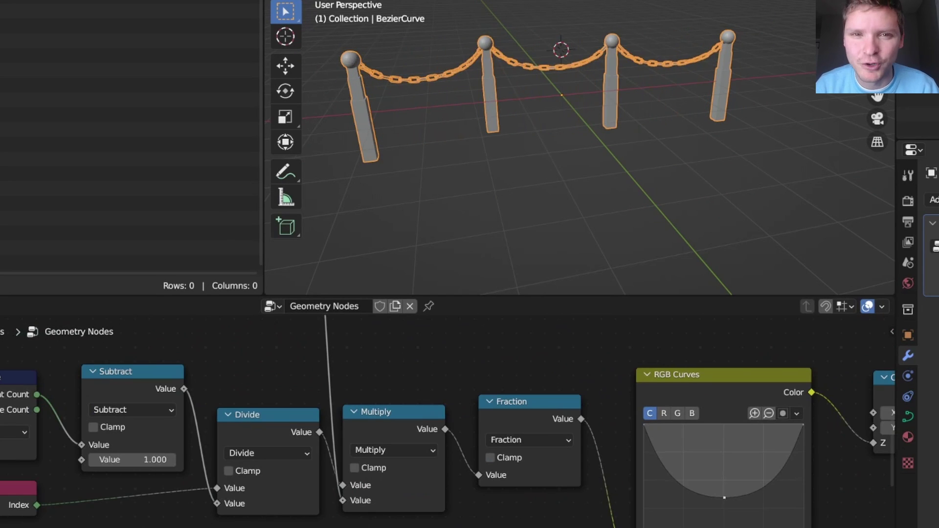
pyautogui.moveTo(724, 497); pyautogui.dragTo(721, 453)
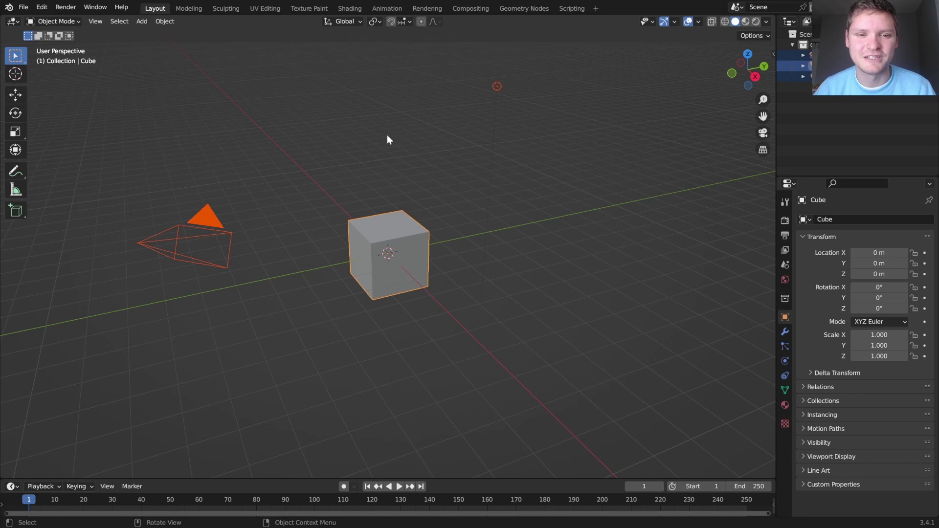
# Delete the default cube, camera and light, and add a Bezier curve at the origin
pyautogui.press('x')
pyautogui.click(387, 139)
pyautogui.hotkey('shift', 'a')
pyautogui.moveTo(364, 171)
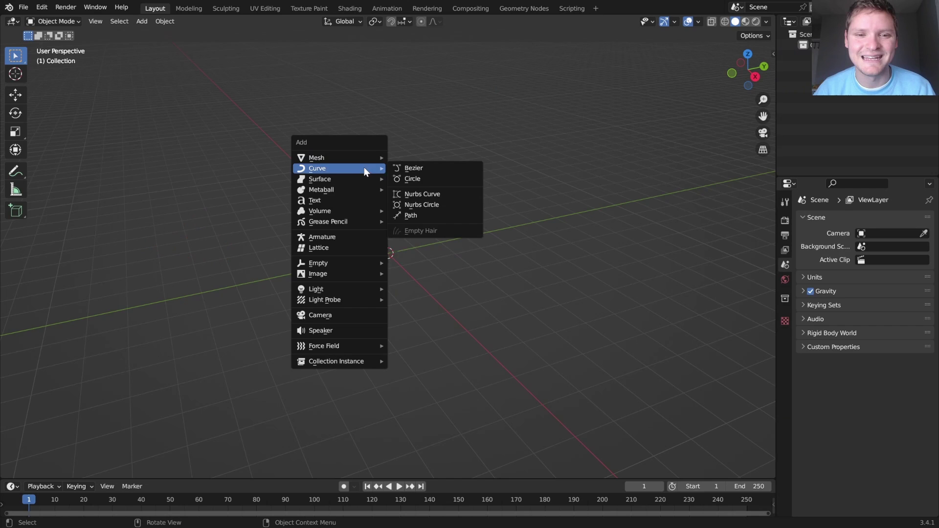
pyautogui.click(413, 168)
# Enter Edit Mode on the Bezier curve and scale all its control points up uniformly
pyautogui.moveTo(419, 181); pyautogui.dragTo(478, 254, button='middle')
pyautogui.press('Tab')
pyautogui.press('s')
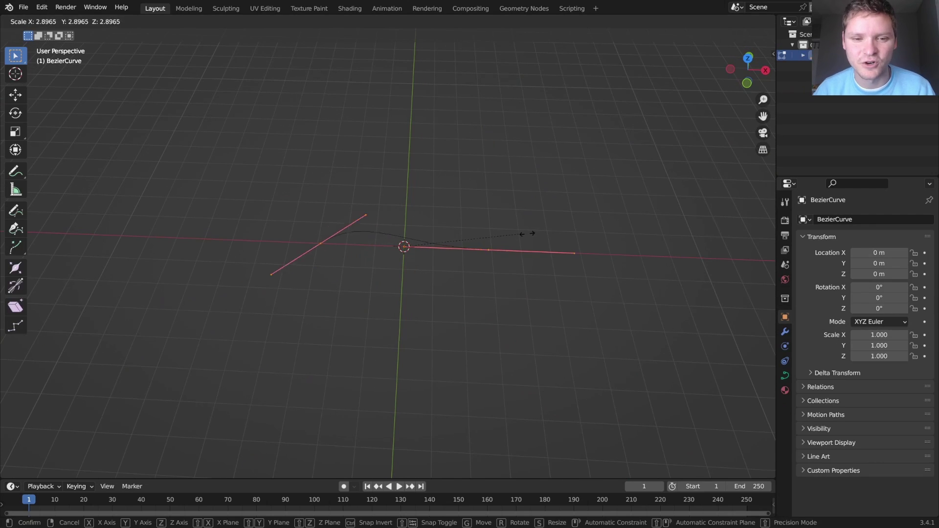
pyautogui.click(573, 227)
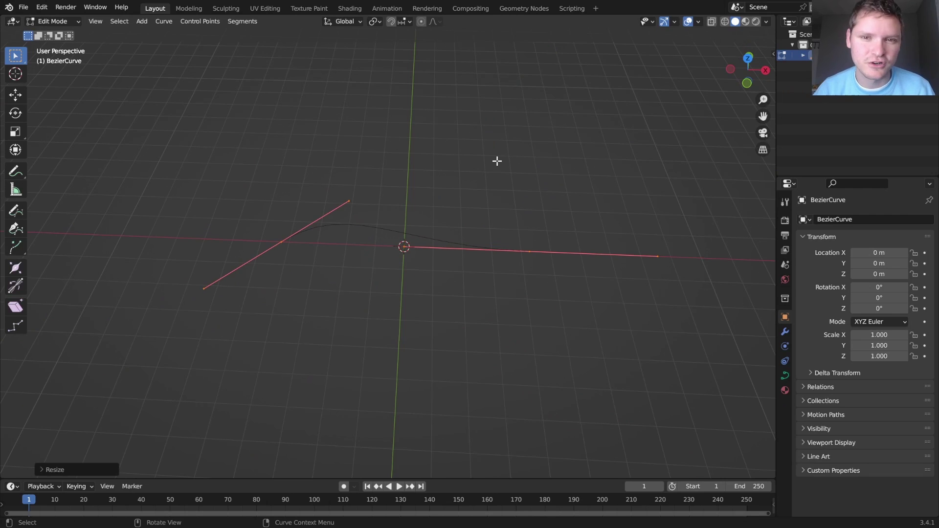
# Try extending the curve by extruding a new control point from its end on the positive X side
pyautogui.moveTo(542, 265); pyautogui.dragTo(511, 233)
pyautogui.press('e')
pyautogui.click(606, 153)
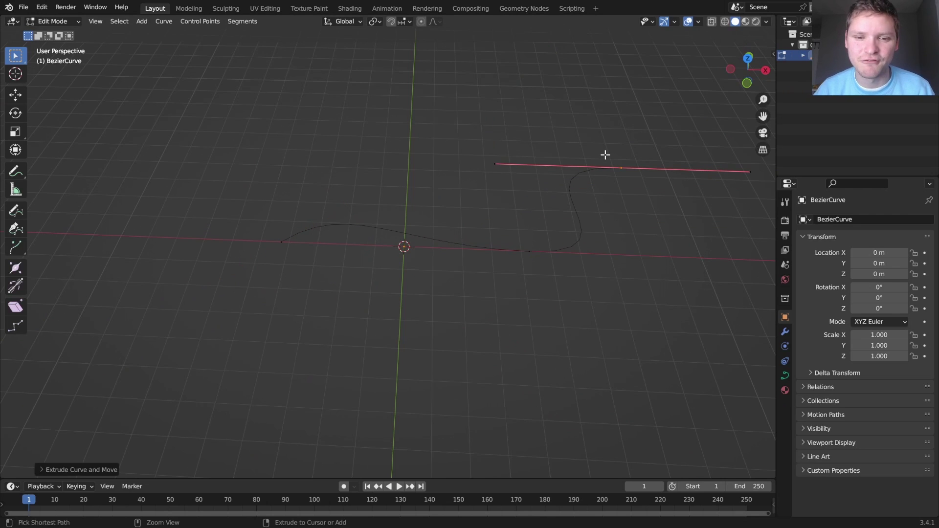
pyautogui.hotkey('ctrl', 'z')
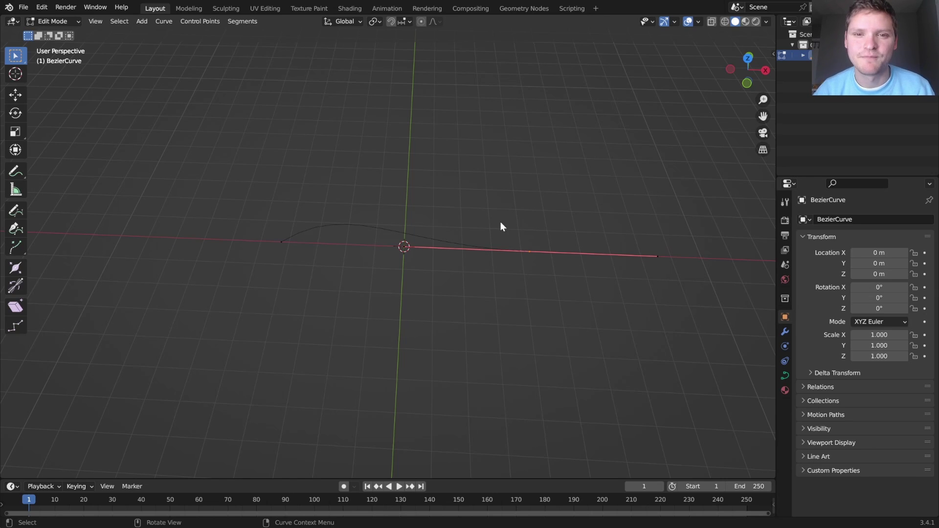
# Return to Object Mode, switch to the Geometry Nodes workspace and create a new node tree for the curve
pyautogui.press('Tab')
pyautogui.click(512, 12)
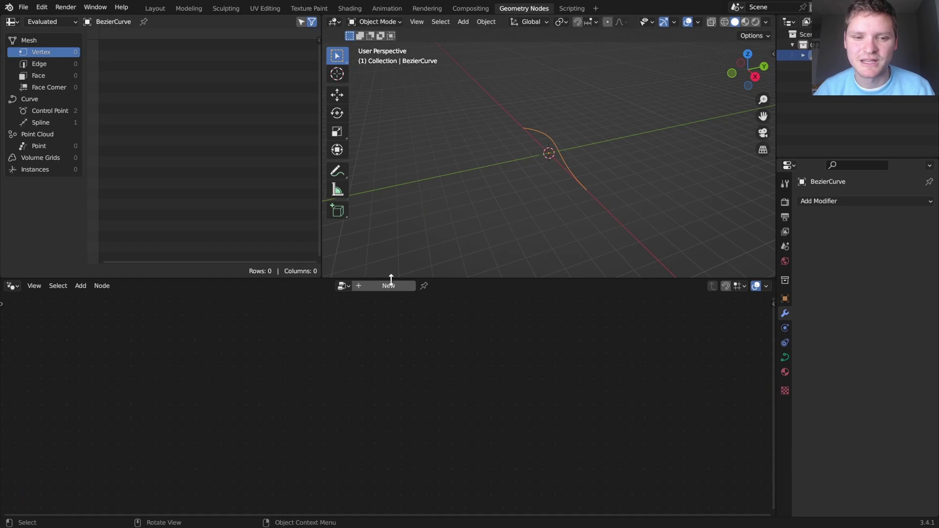
pyautogui.click(394, 287)
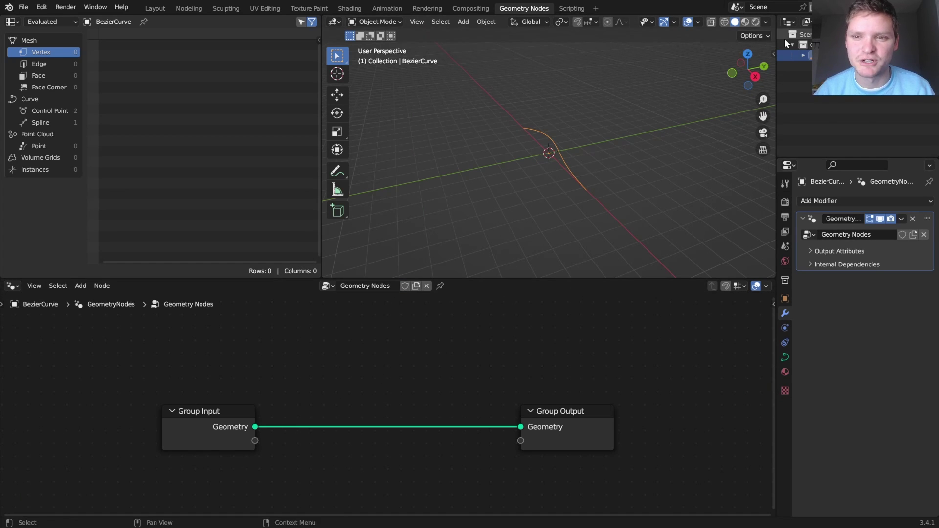
# Switch to the front orthographic view and add a cube mesh at the origin
pyautogui.click(731, 73)
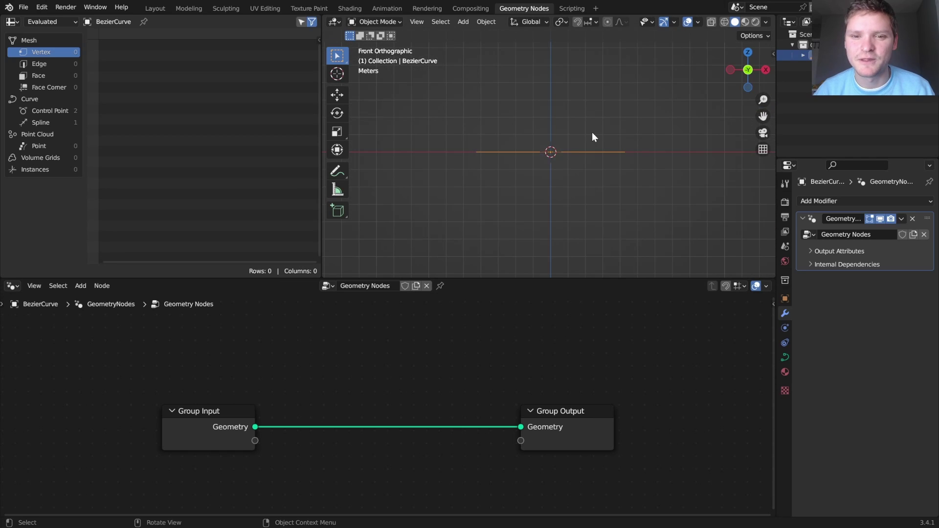
pyautogui.scroll(3, 592, 133)
pyautogui.press('d')
pyautogui.moveTo(426, 149); pyautogui.dragTo(438, 101)
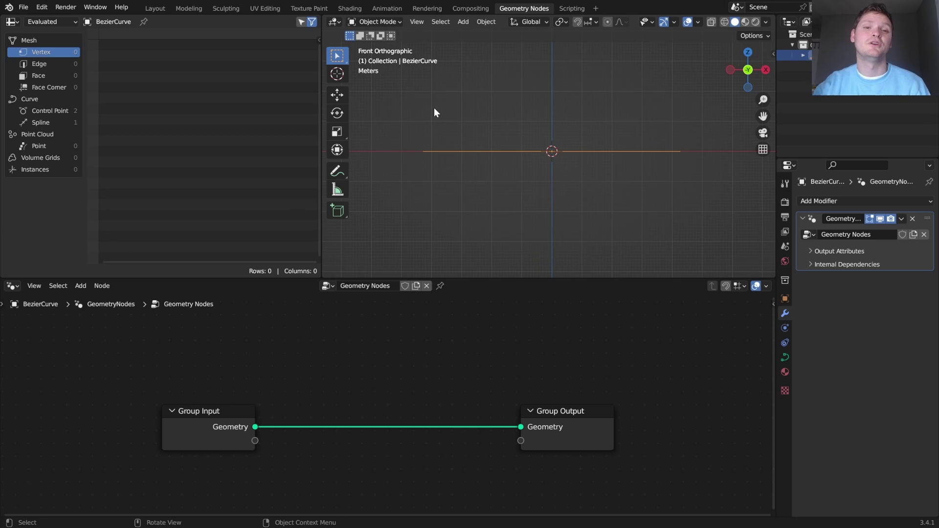
pyautogui.scroll(2, 589, 127)
pyautogui.hotkey('shift', 'a')
pyautogui.moveTo(506, 80)
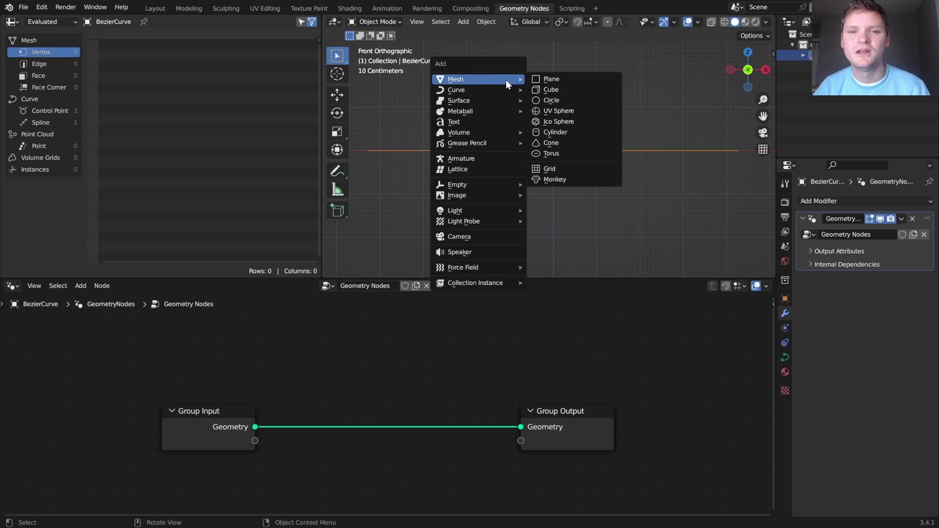
pyautogui.click(587, 90)
# Scale the cube in Edit Mode into a slim post about 0.27 m wide and 2.12 m tall
pyautogui.press('Tab')
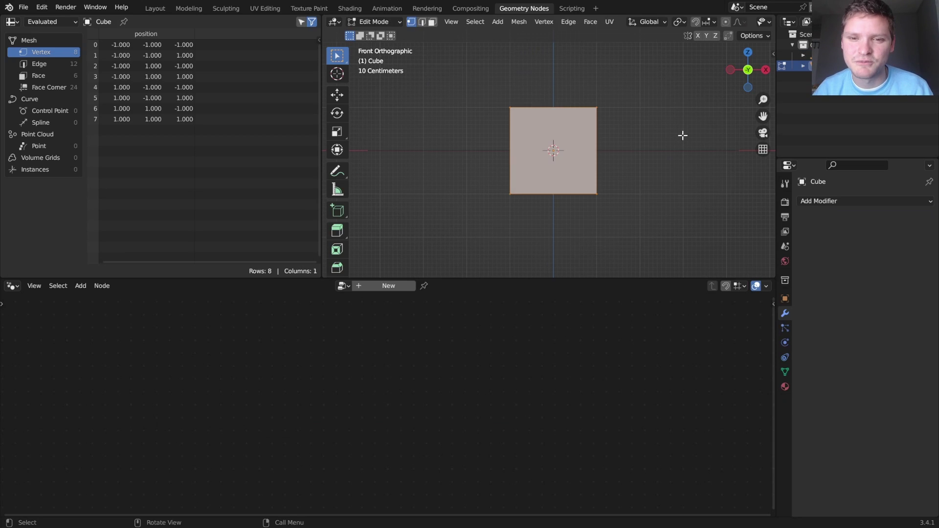
pyautogui.press('s')
pyautogui.click(570, 149)
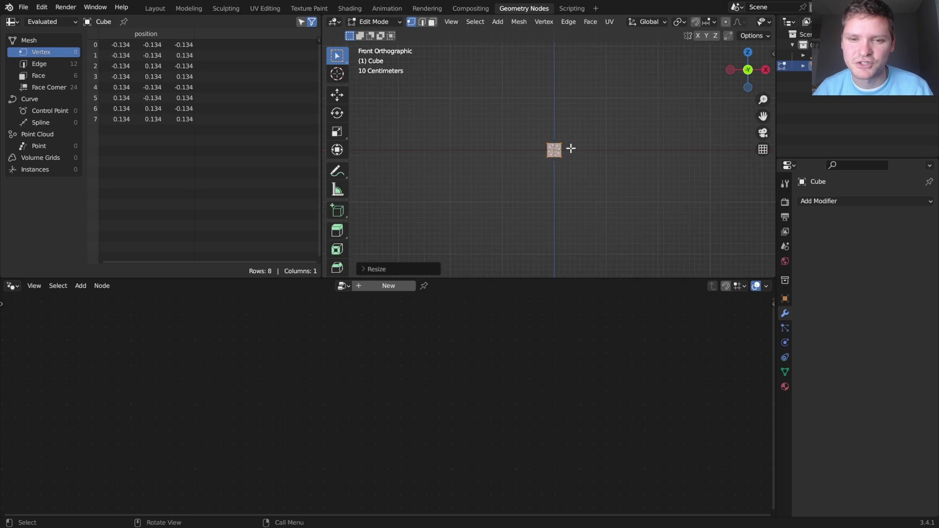
pyautogui.scroll(2, 584, 144)
pyautogui.press('s')
pyautogui.press('z')
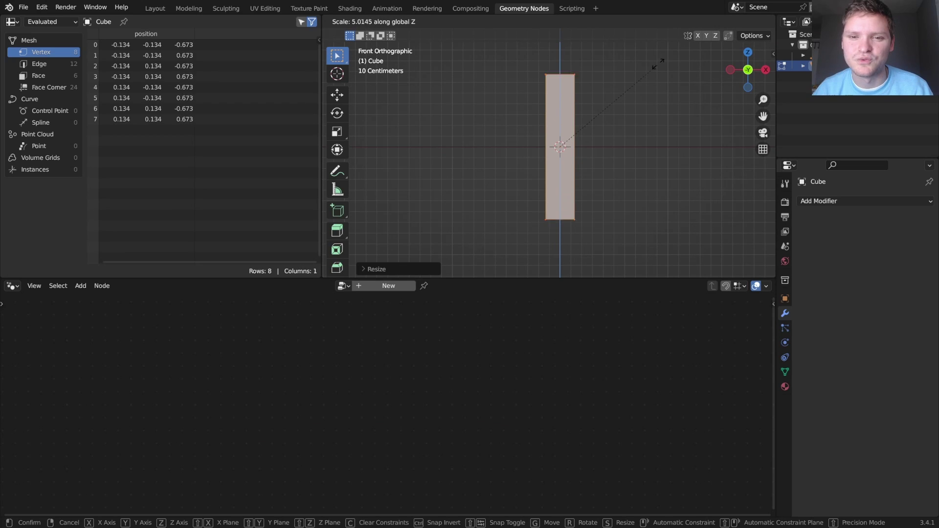
pyautogui.click(710, 262)
# Add a horizontal loop cut around the post at about 0.31 m above the origin
pyautogui.scroll(-5, 621, 96)
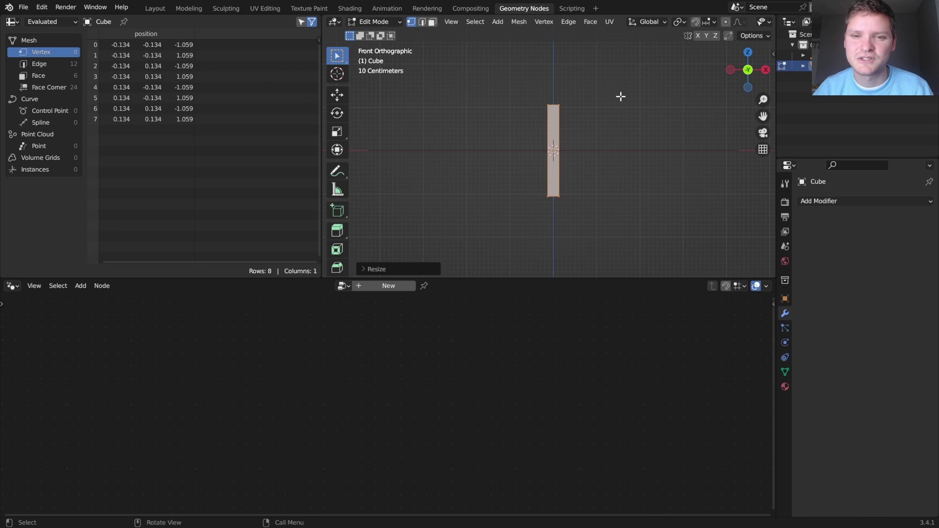
pyautogui.keyDown('shift'); pyautogui.moveTo(584, 106); pyautogui.dragTo(572, 149, button='middle'); pyautogui.keyUp('shift')
pyautogui.scroll(4, 563, 165)
pyautogui.scroll(2, 561, 166)
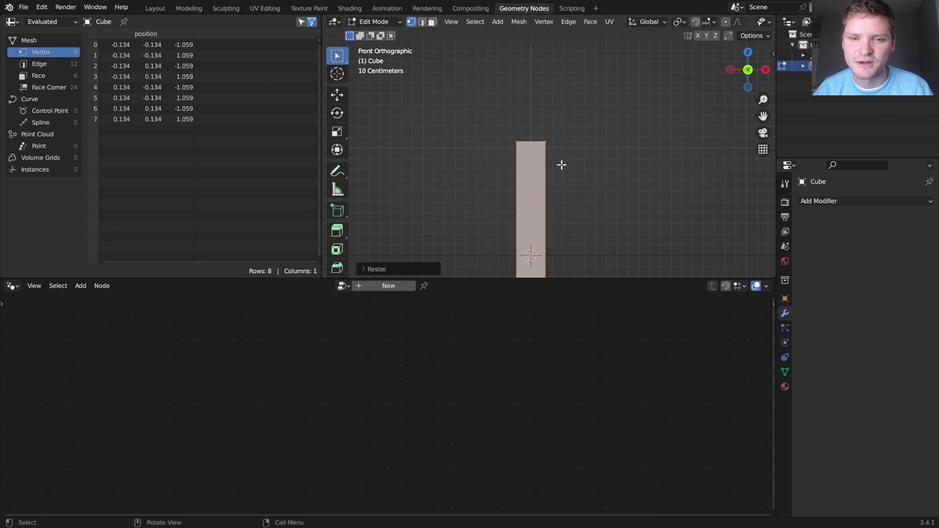
pyautogui.scroll(-4, 558, 168)
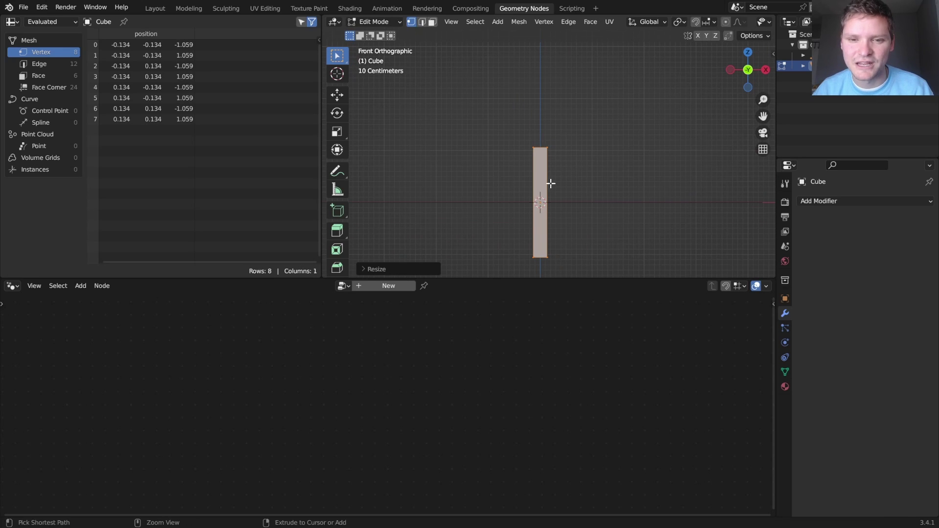
pyautogui.hotkey('ctrl', 'r')
pyautogui.click(549, 193)
pyautogui.click(546, 177)
# Select the ring of side faces above the loop cut in face select mode
pyautogui.press('3')
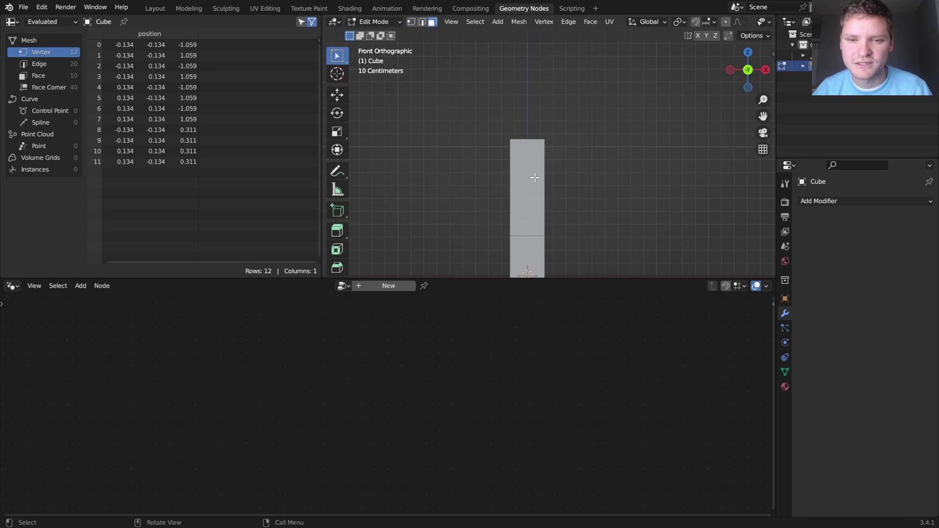
pyautogui.keyDown('alt'); pyautogui.click(518, 183); pyautogui.keyUp('alt')
pyautogui.moveTo(518, 182); pyautogui.dragTo(554, 210, button='middle')
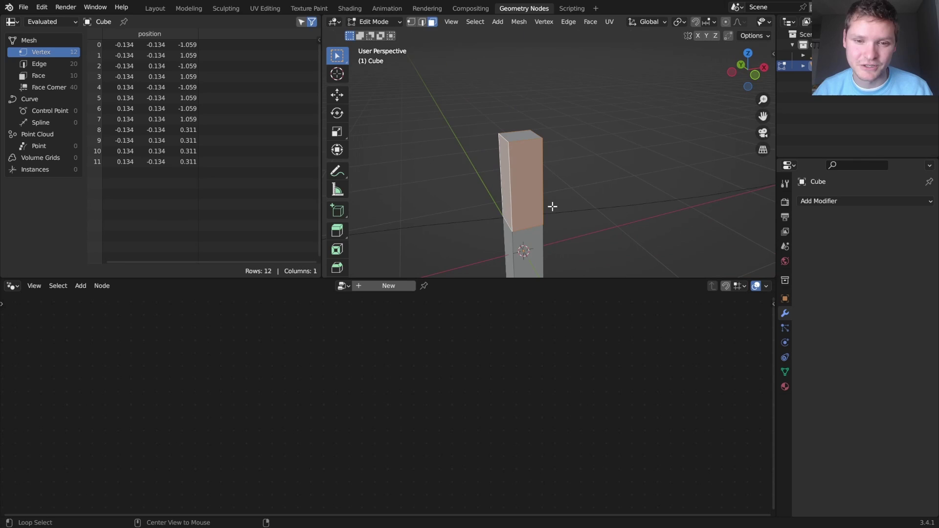
pyautogui.hotkey('alt', 'e')
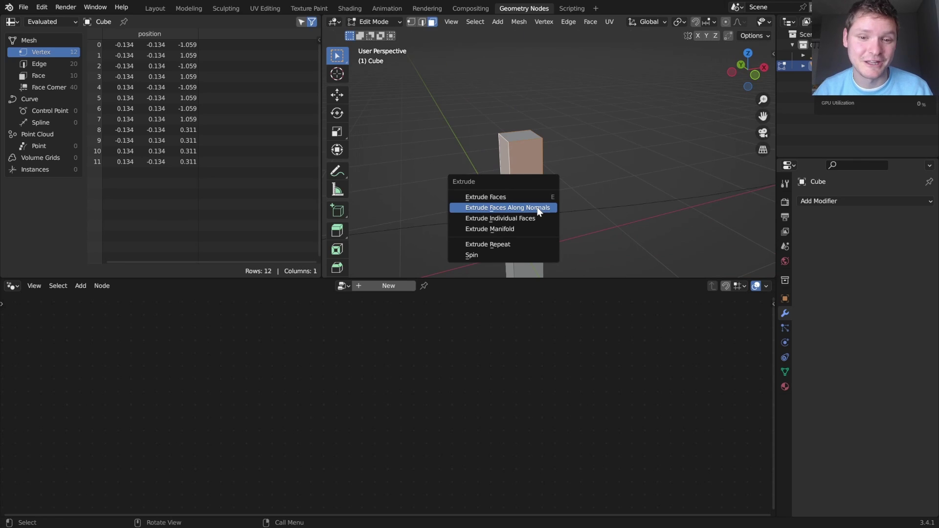
pyautogui.click(538, 211)
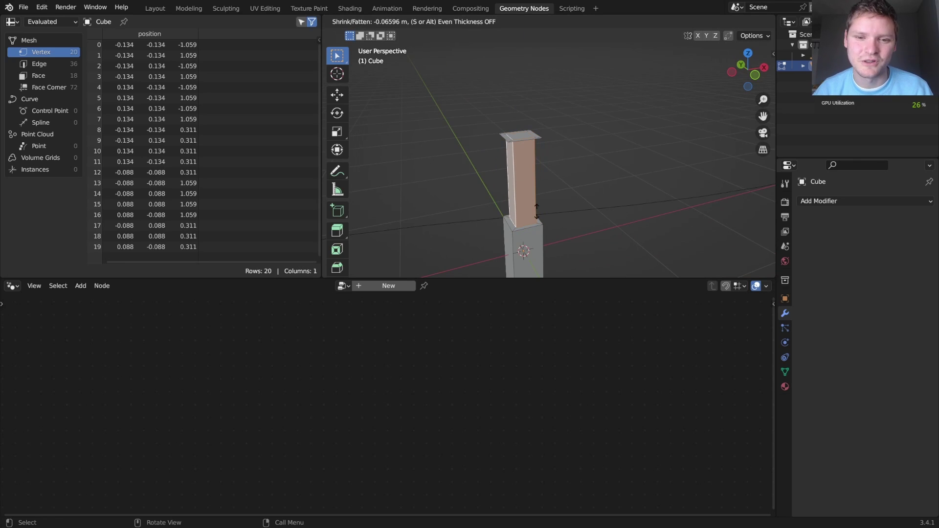
pyautogui.click(537, 212)
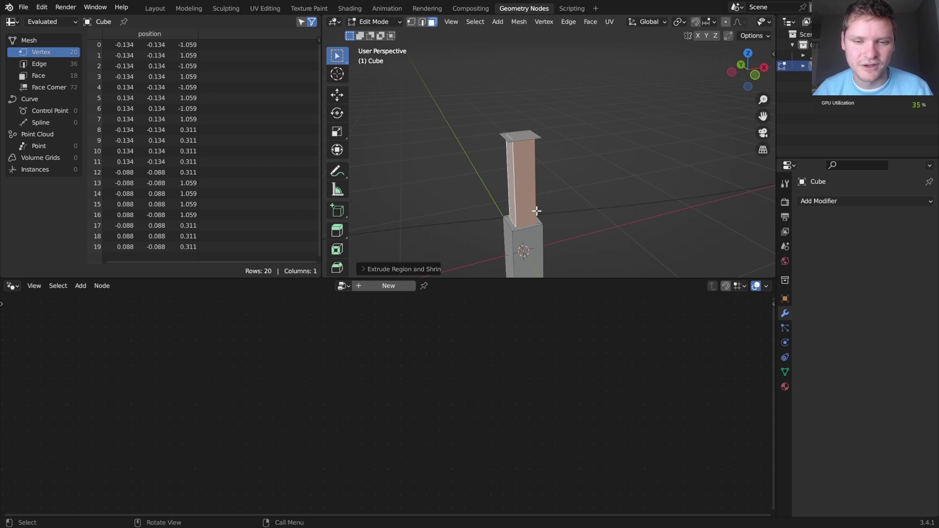
pyautogui.hotkey('ctrl', 'z')
# Extrude the selected side faces inward along their normals, narrowing the post's upper section to about 0.22 m
pyautogui.hotkey('alt', 'e')
pyautogui.click(536, 210)
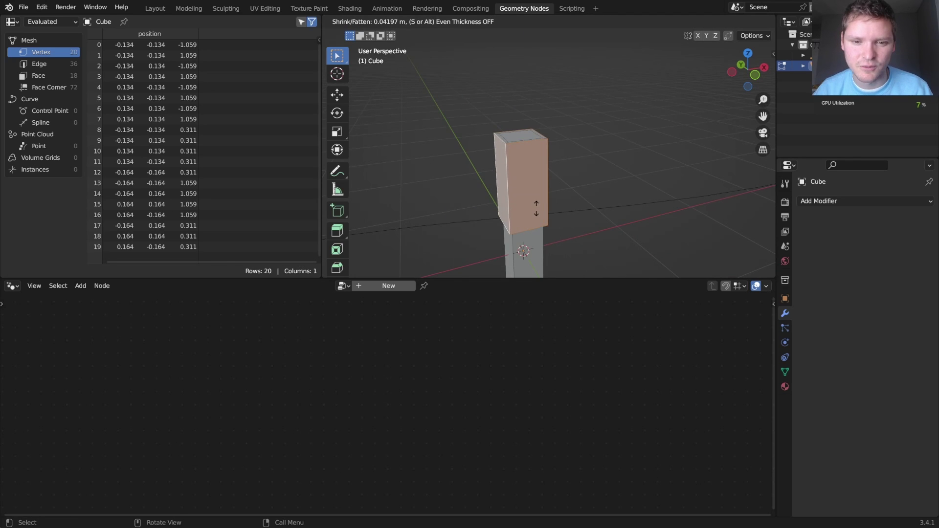
pyautogui.click(537, 207)
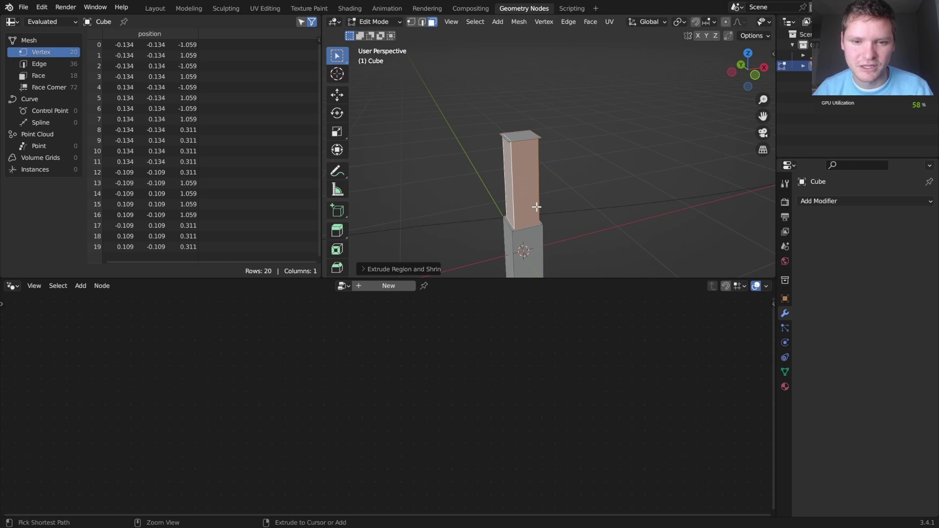
# Add a horizontal loop cut around the narrowed upper section at a height of about 0.77 m
pyautogui.hotkey('ctrl', 'r')
pyautogui.click(534, 196)
pyautogui.click(533, 188)
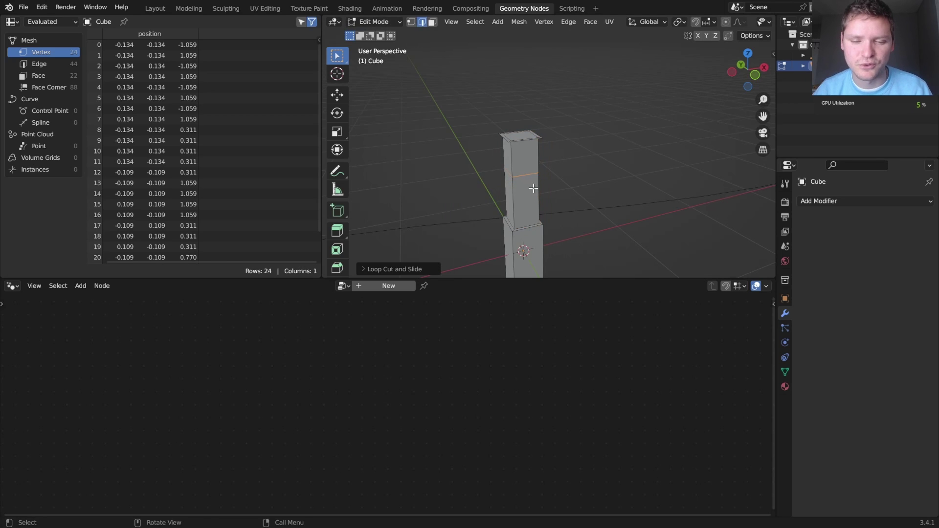
# Extrude the ring of side faces above the new loop cut slightly inward along their normals
pyautogui.press('3')
pyautogui.keyDown('alt'); pyautogui.click(516, 164); pyautogui.keyUp('alt')
pyautogui.hotkey('alt', 'e')
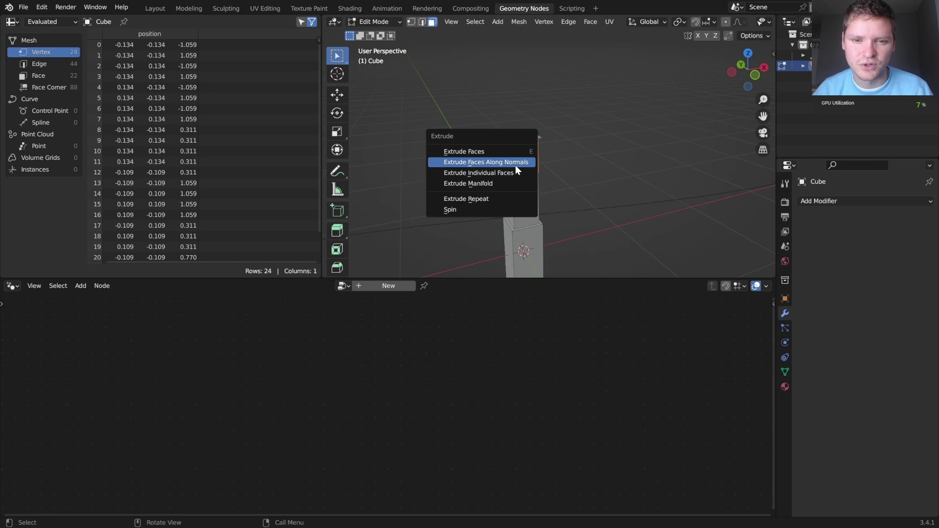
pyautogui.click(515, 165)
pyautogui.click(518, 166)
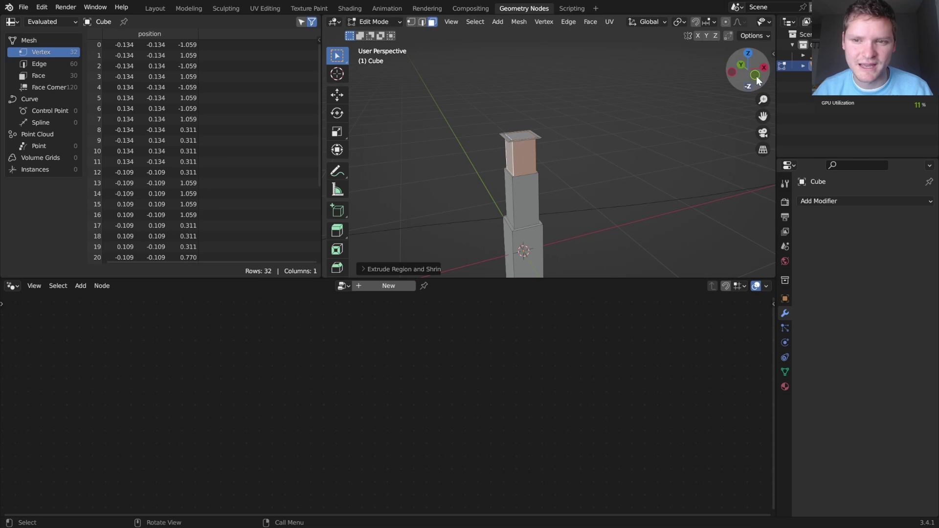
pyautogui.click(756, 77)
pyautogui.scroll(4, 538, 122)
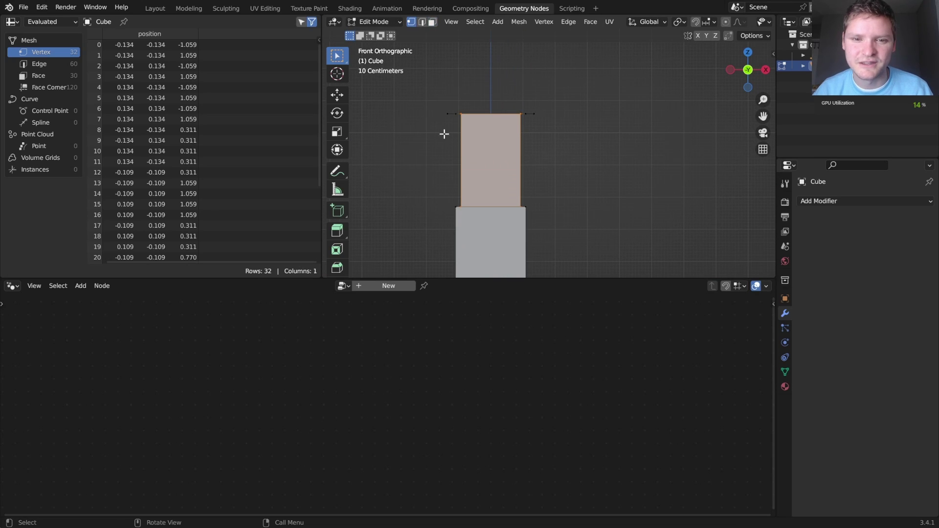
pyautogui.moveTo(439, 130); pyautogui.dragTo(588, 93)
pyautogui.press('x')
pyautogui.press('Escape')
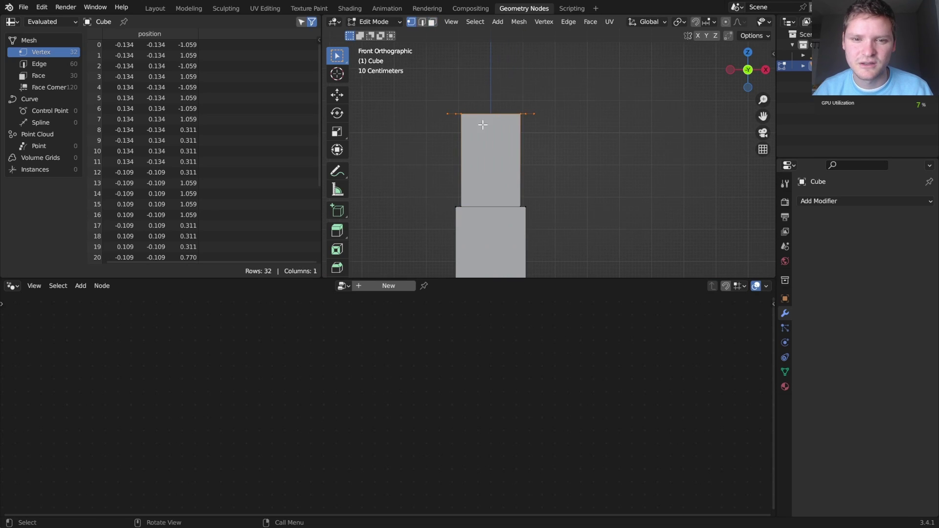
# Select the outermost ring of flat faces around the post's top in face select mode and delete those faces
pyautogui.moveTo(482, 125); pyautogui.dragTo(505, 152, button='middle')
pyautogui.press('3')
pyautogui.keyDown('alt'); pyautogui.click(529, 114); pyautogui.keyUp('alt')
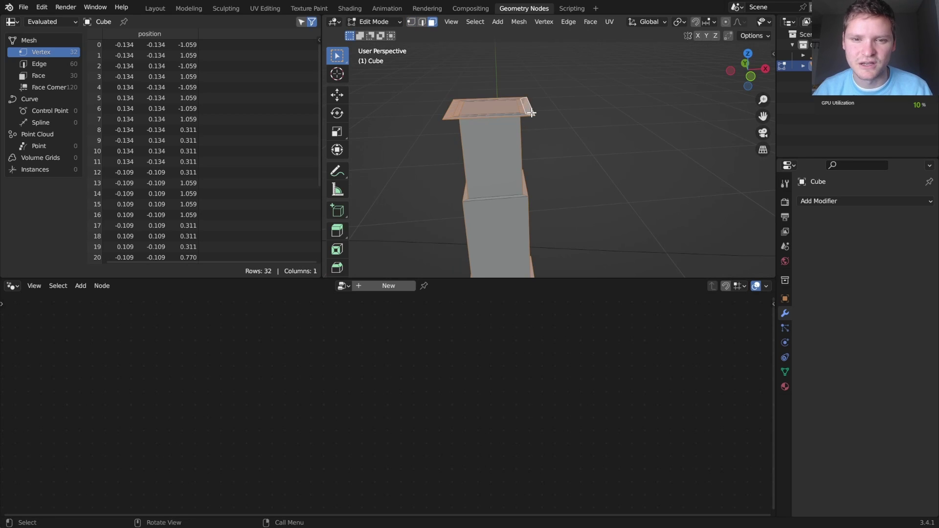
pyautogui.press('x')
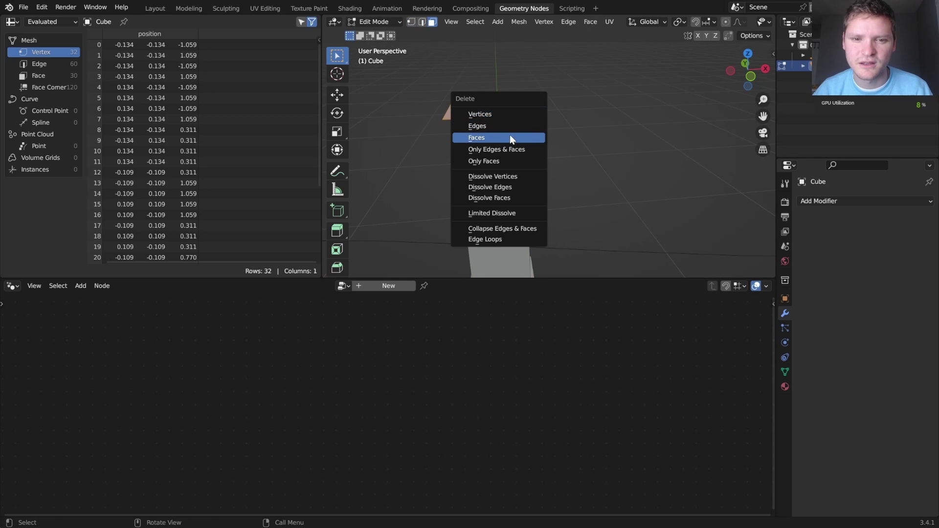
pyautogui.click(510, 135)
# Delete the remaining ring of rim faces overhanging the post's narrowed top section
pyautogui.press('x')
pyautogui.click(531, 113)
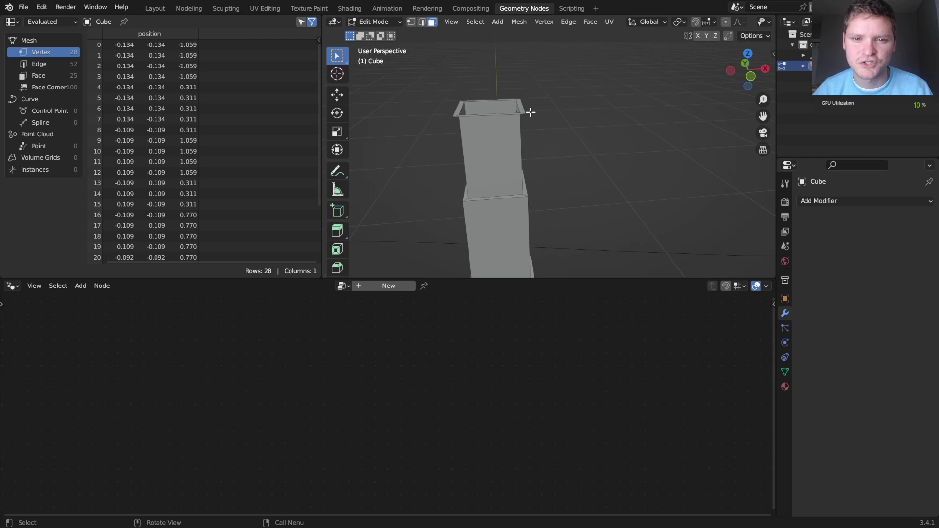
pyautogui.keyDown('alt'); pyautogui.click(523, 112); pyautogui.keyUp('alt')
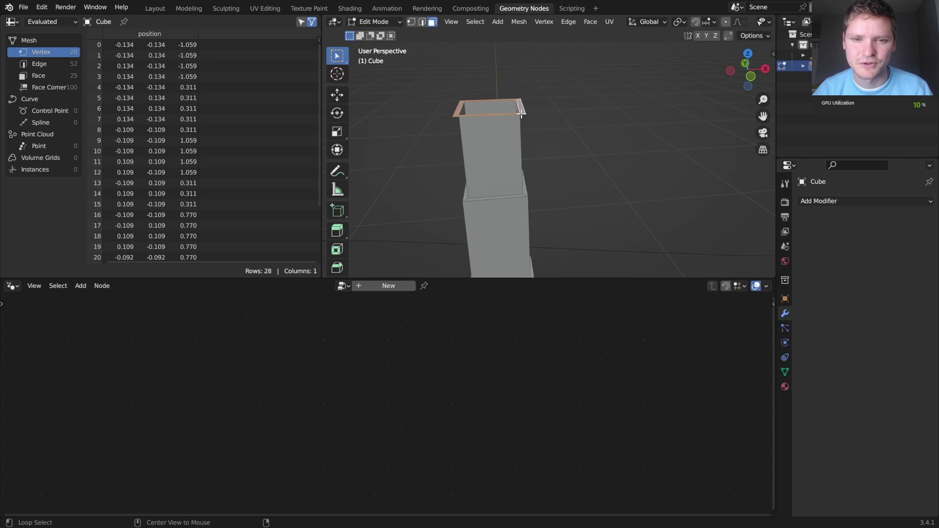
pyautogui.press('x')
pyautogui.click(521, 114)
# Select the open top edge loop of the post, fill it with a face, and snap the 3D cursor to the selection
pyautogui.press('2')
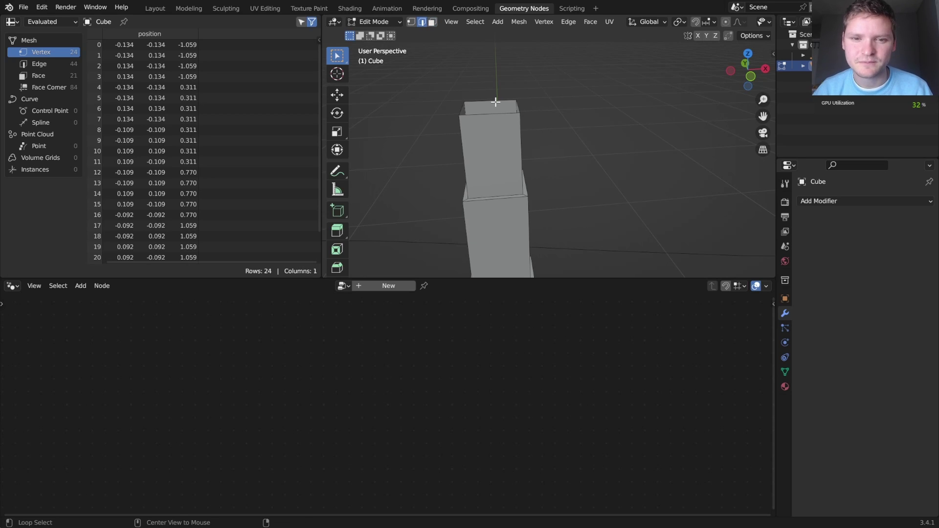
pyautogui.keyDown('alt'); pyautogui.click(495, 101); pyautogui.keyUp('alt')
pyautogui.hotkey('shift', 's')
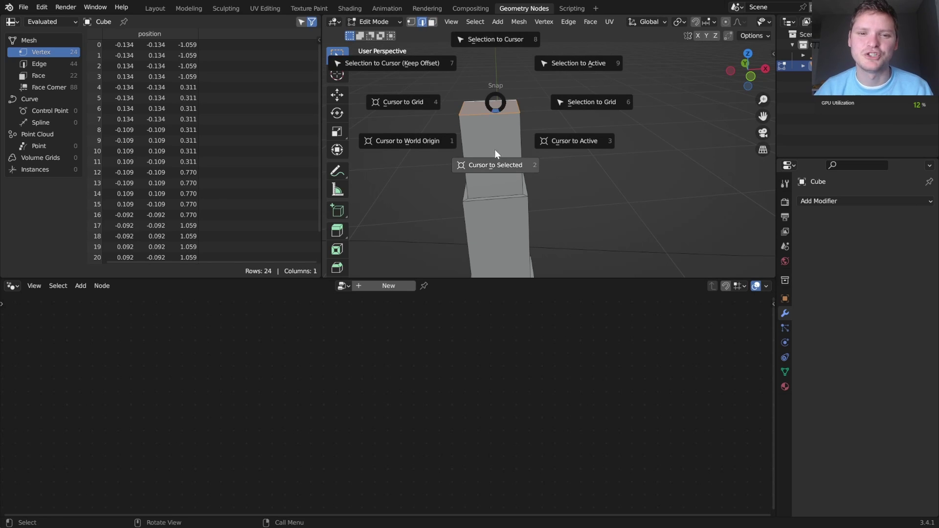
pyautogui.click(492, 167)
# Add a UV sphere at the 3D cursor on the post's top and scale it down to roughly the width of the narrowed section
pyautogui.hotkey('shift', 'a')
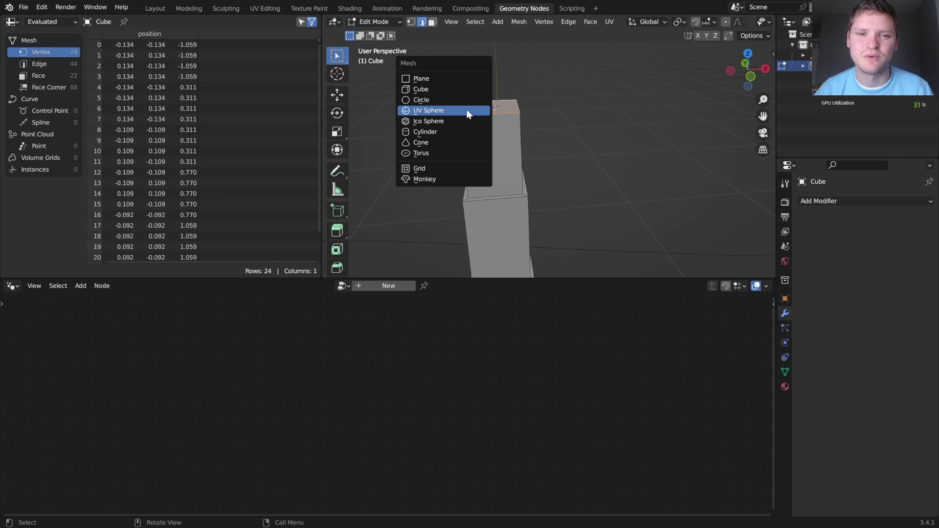
pyautogui.click(466, 110)
pyautogui.click(748, 79)
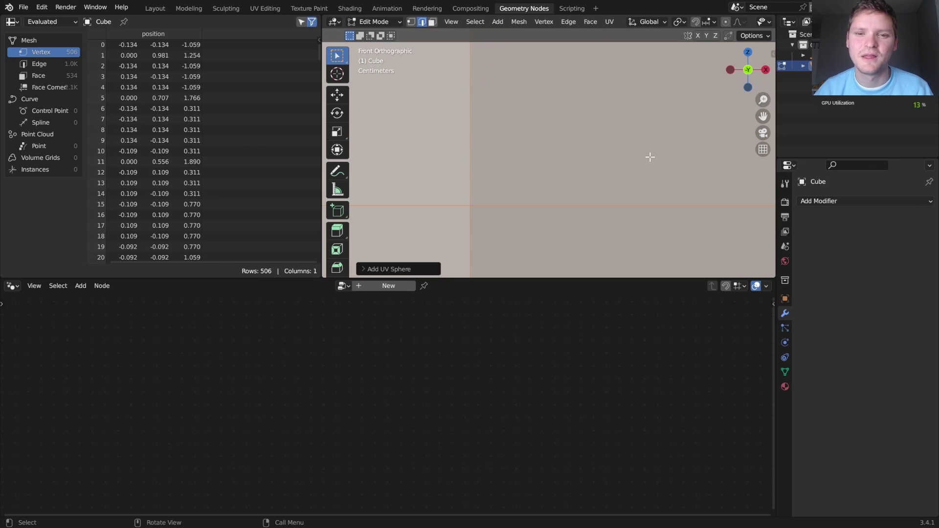
pyautogui.press('s')
pyautogui.click(566, 195)
pyautogui.press('s')
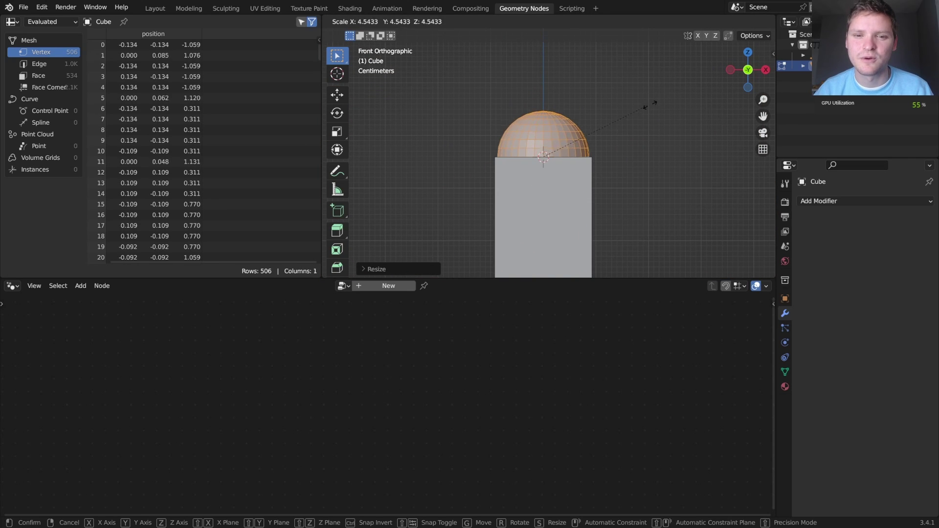
pyautogui.click(653, 106)
pyautogui.scroll(-3, 600, 152)
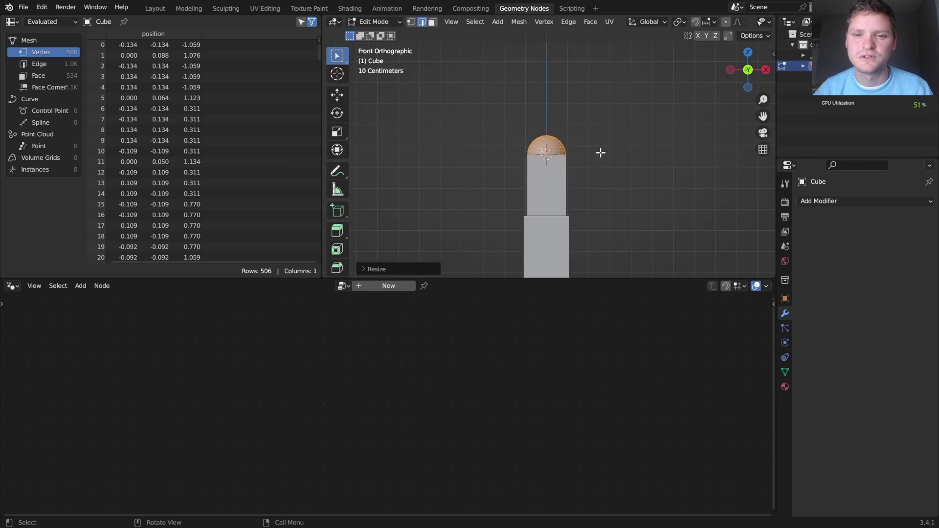
pyautogui.press('Tab')
pyautogui.press('Tab')
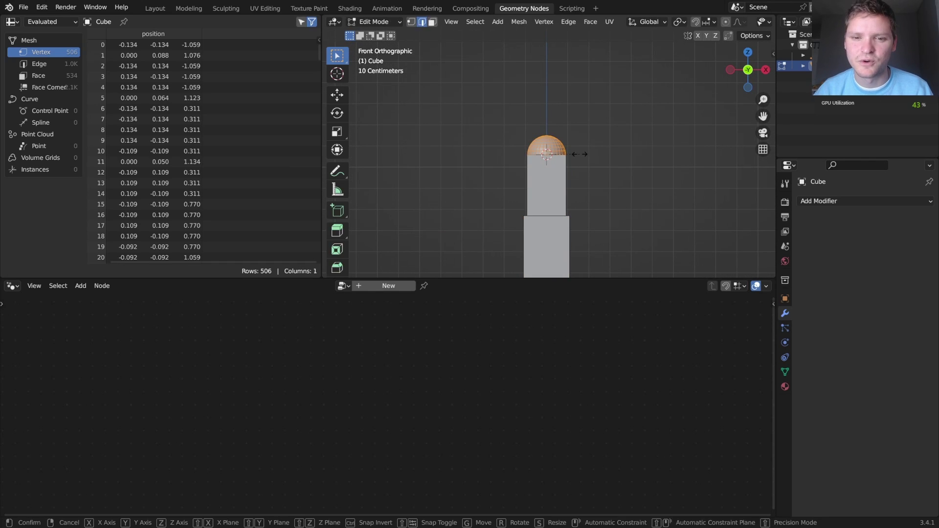
# Enlarge the sphere slightly beyond the post's top width, raise it about 0.05 m along Z, and return to object mode
pyautogui.press('s')
pyautogui.click(587, 145)
pyautogui.press('g')
pyautogui.press('z')
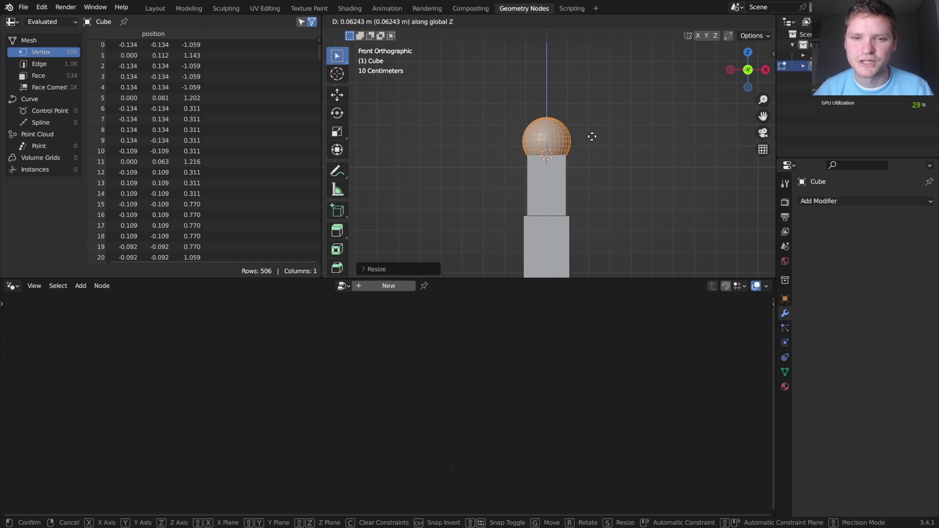
pyautogui.click(591, 138)
pyautogui.press('Tab')
# Hide the finished post object in the viewport and select the Bezier curve
pyautogui.scroll(-5, 570, 157)
pyautogui.moveTo(559, 170); pyautogui.dragTo(584, 190, button='middle')
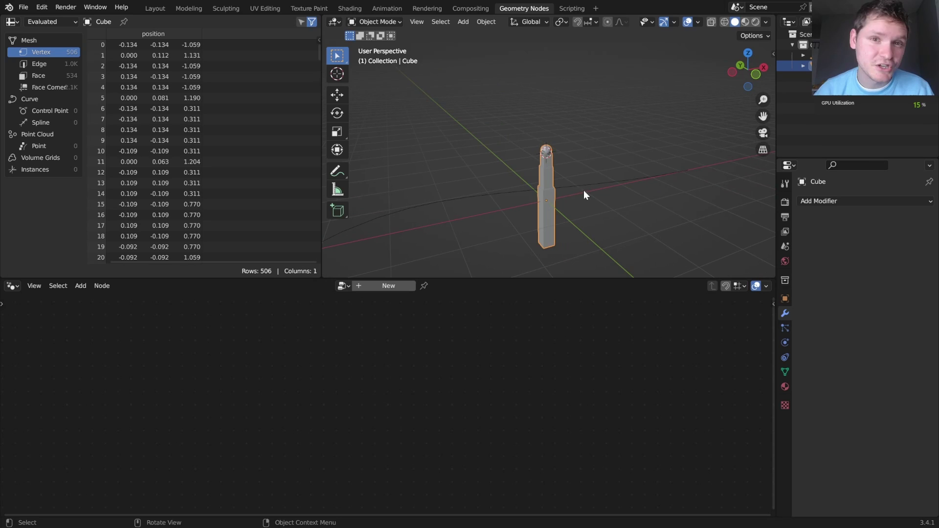
pyautogui.click(589, 186)
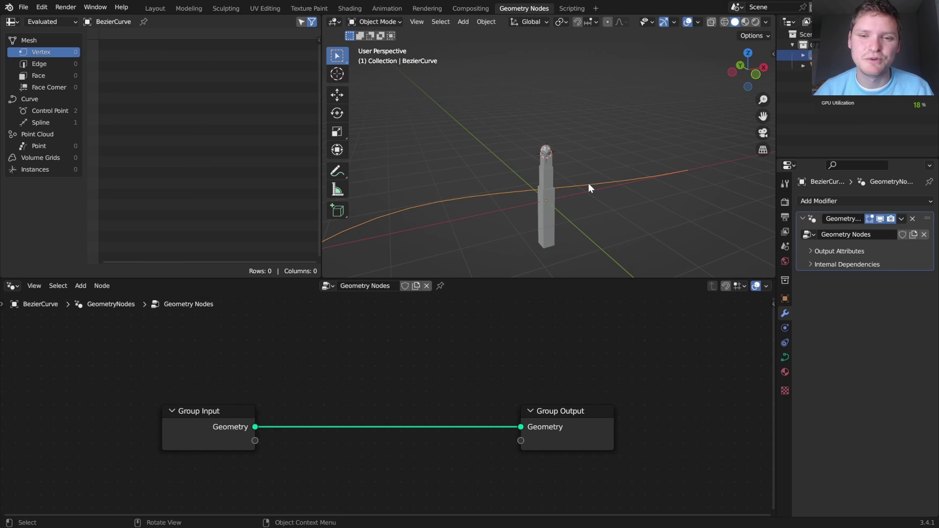
pyautogui.click(550, 194)
pyautogui.press('Delete')
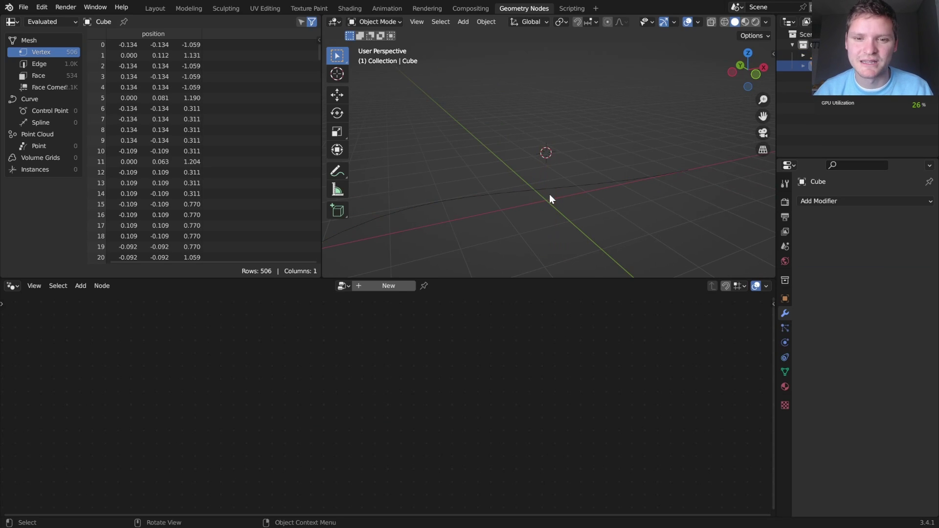
pyautogui.click(538, 188)
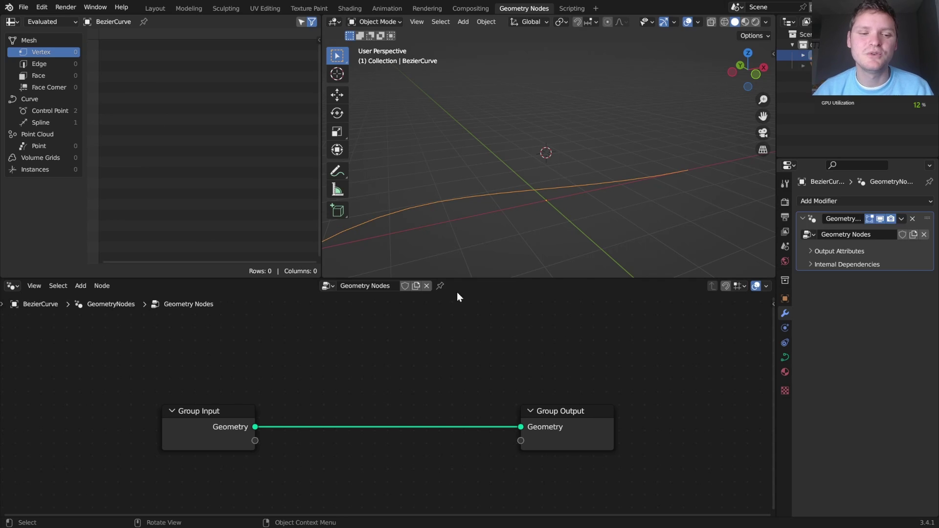
# Add an Instance on Points node on the link between Group Input and Group Output
pyautogui.moveTo(303, 391); pyautogui.dragTo(421, 361, button='middle')
pyautogui.hotkey('shift', 'a')
pyautogui.click(390, 250)
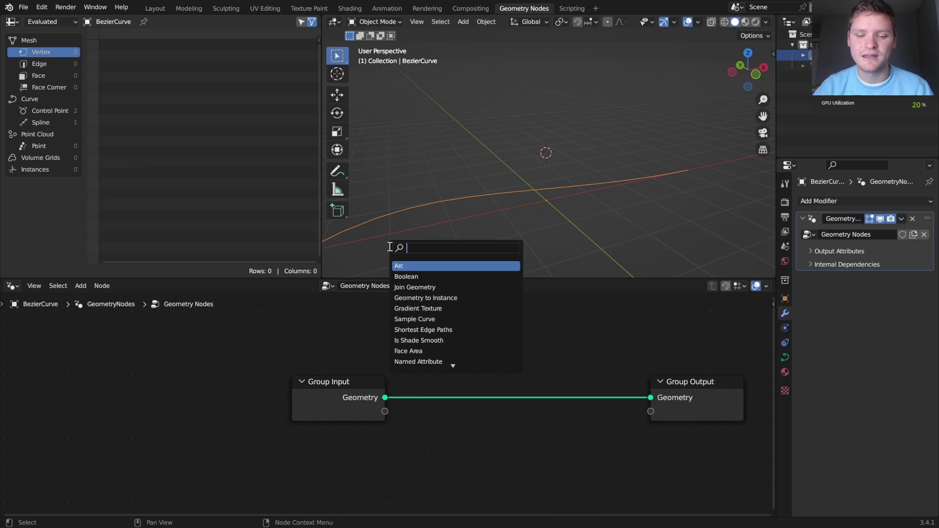
pyautogui.write('instance on')
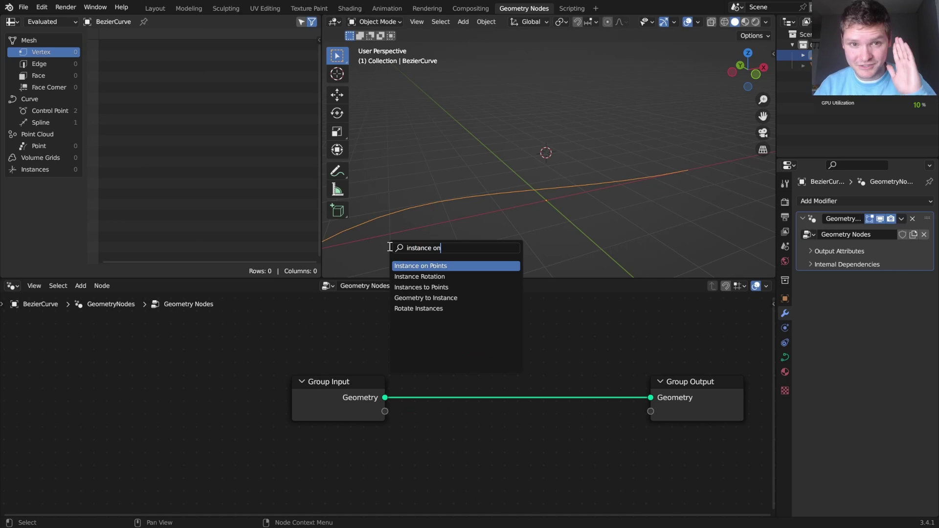
pyautogui.click(437, 266)
pyautogui.click(570, 399)
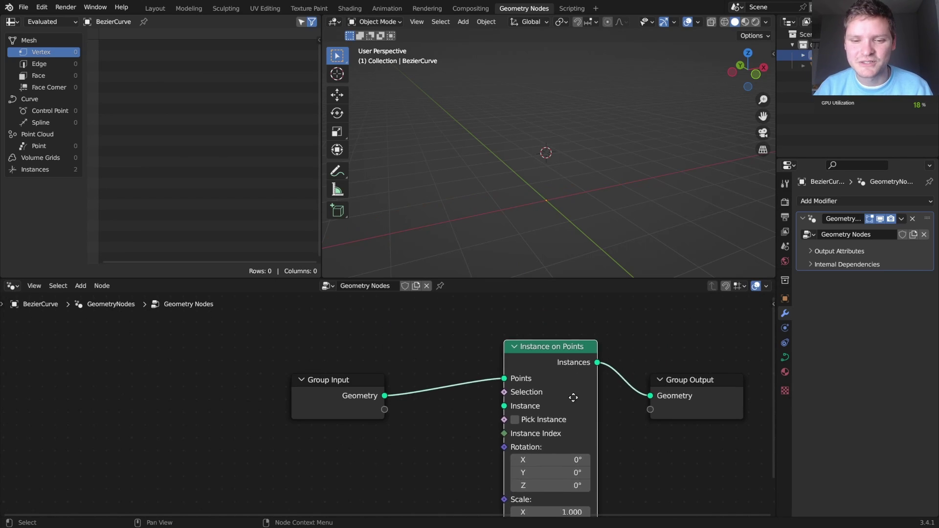
# Connect an Object Info node's Geometry to the Instance input of Instance on Points and set its object to Cube
pyautogui.moveTo(527, 382); pyautogui.dragTo(381, 438)
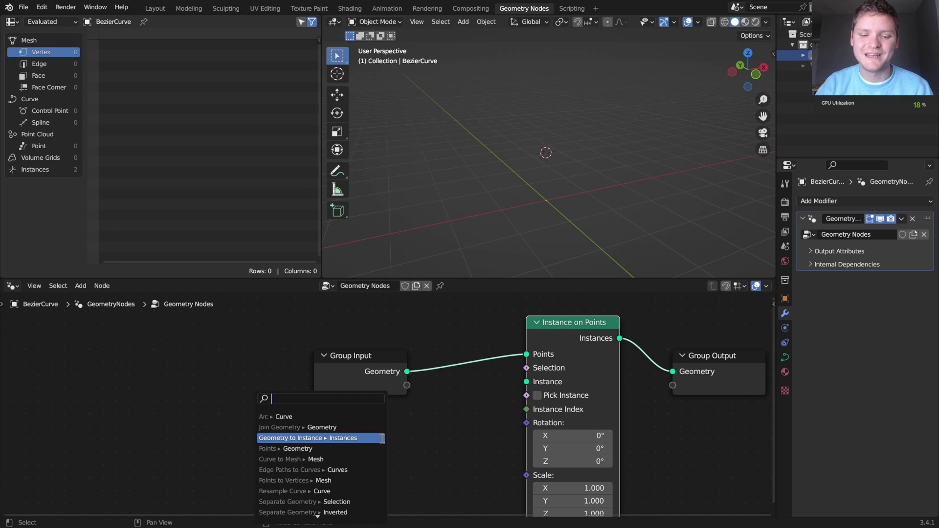
pyautogui.write('obj')
pyautogui.press('Return')
pyautogui.click(394, 424)
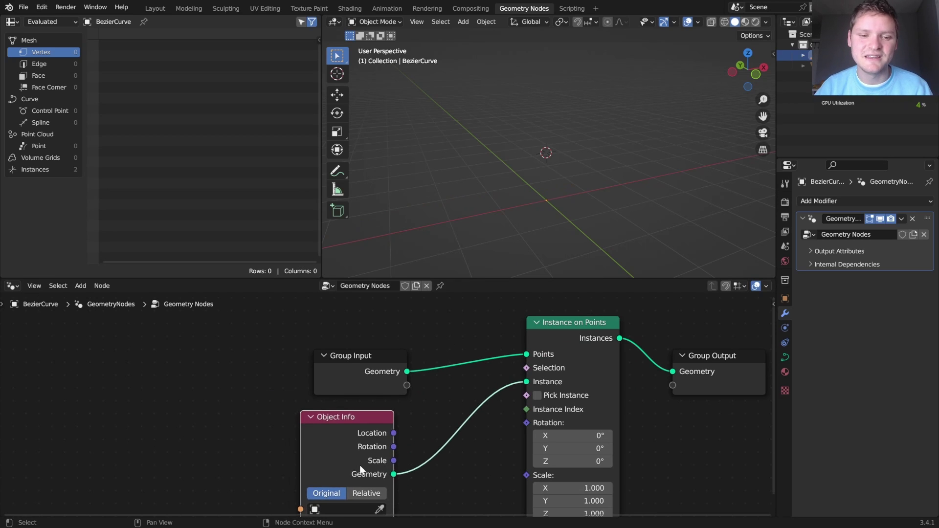
pyautogui.moveTo(360, 469); pyautogui.dragTo(403, 411, button='middle')
pyautogui.click(379, 451)
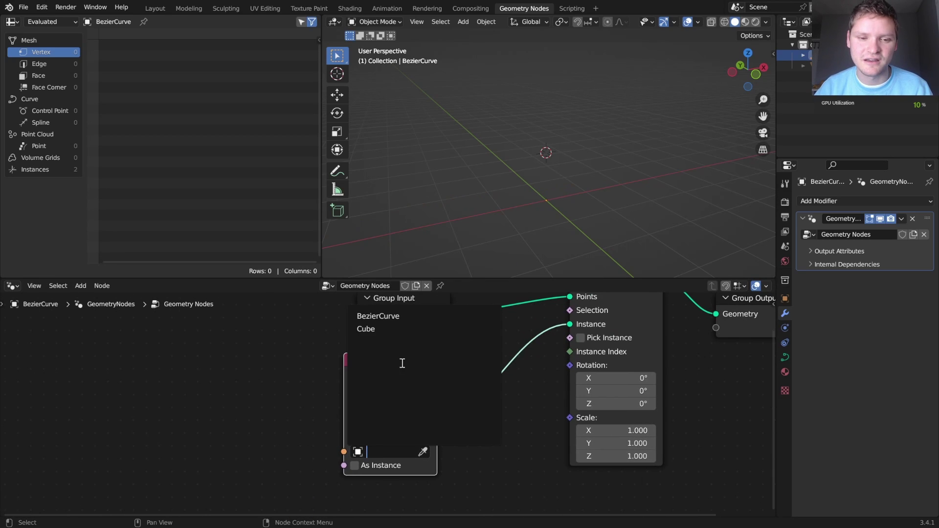
pyautogui.click(393, 328)
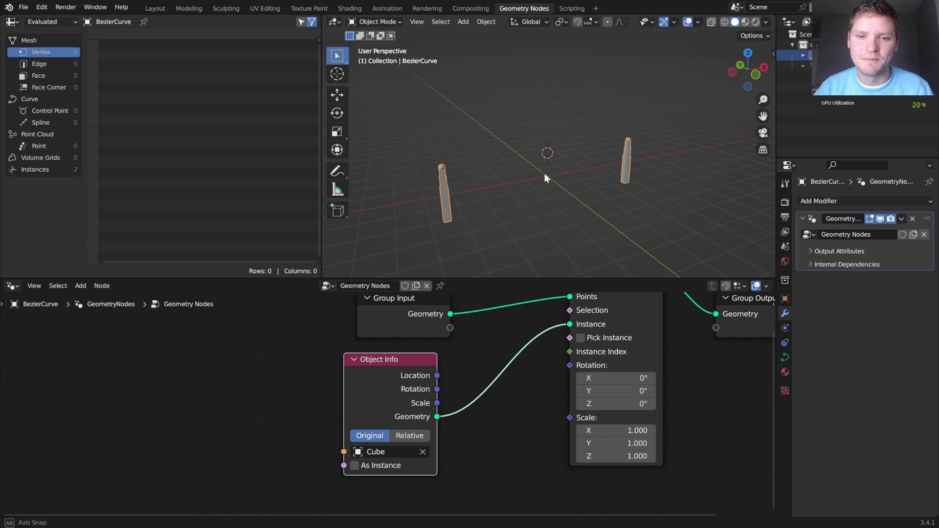
# Examine the Bezier curve's two end control points in edit mode against the placed post instances
pyautogui.moveTo(545, 174); pyautogui.dragTo(523, 202, button='middle')
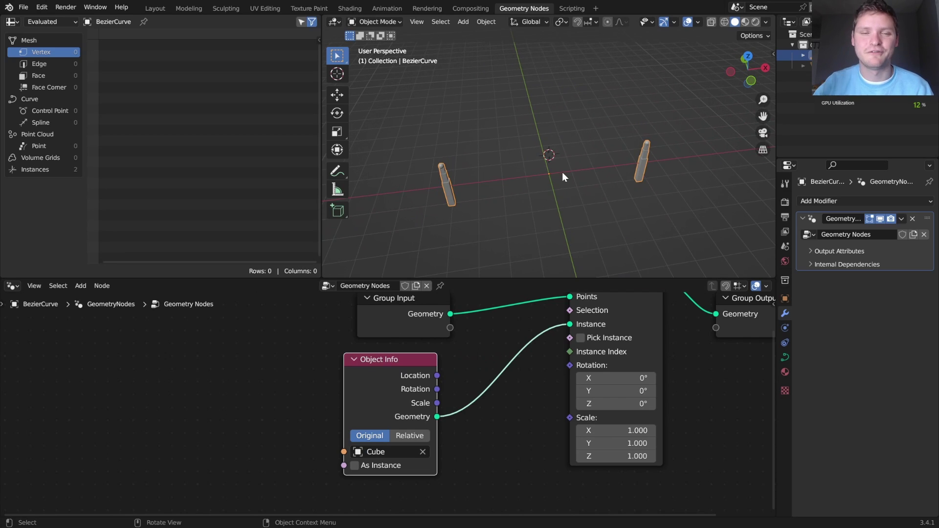
pyautogui.press('Tab')
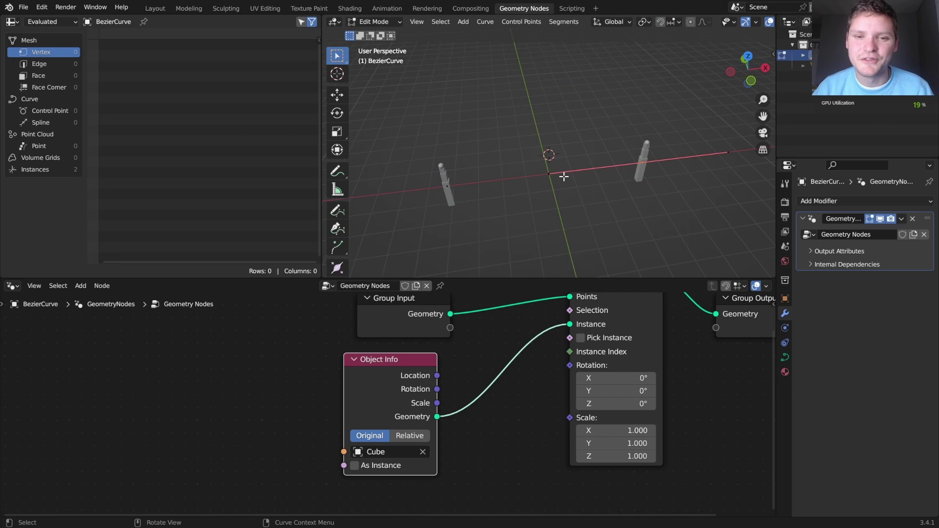
pyautogui.moveTo(416, 204); pyautogui.dragTo(451, 165)
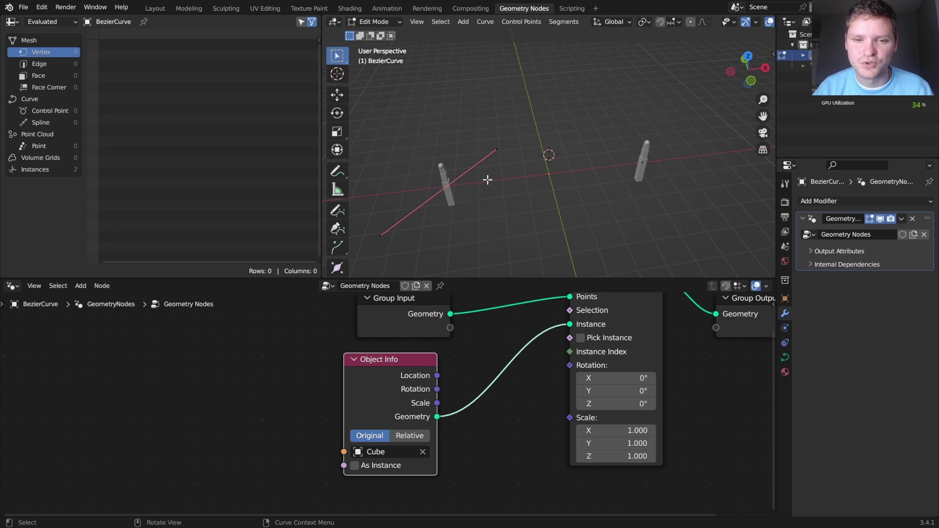
pyautogui.moveTo(622, 189); pyautogui.dragTo(661, 151)
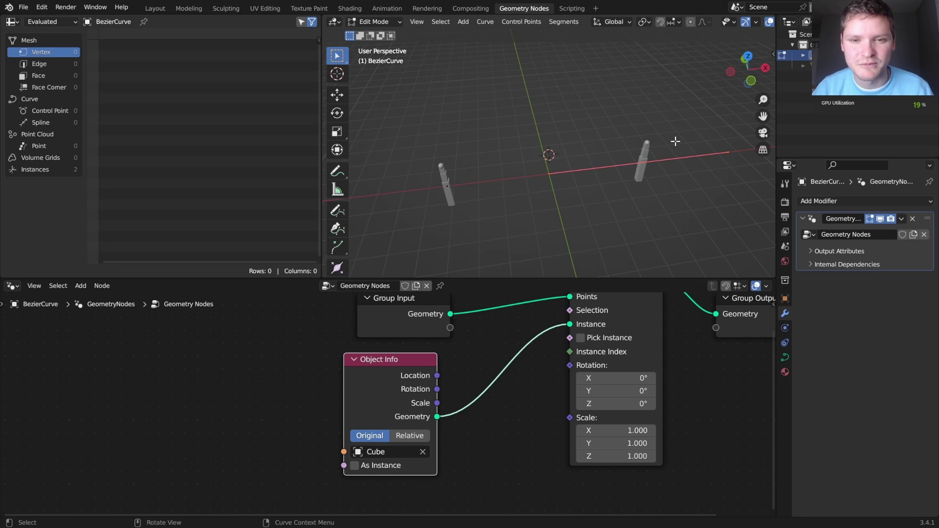
pyautogui.press('Tab')
# Make room after Group Input and insert a Resample Curve node on its link to Instance on Points
pyautogui.moveTo(392, 337); pyautogui.dragTo(477, 368, button='middle')
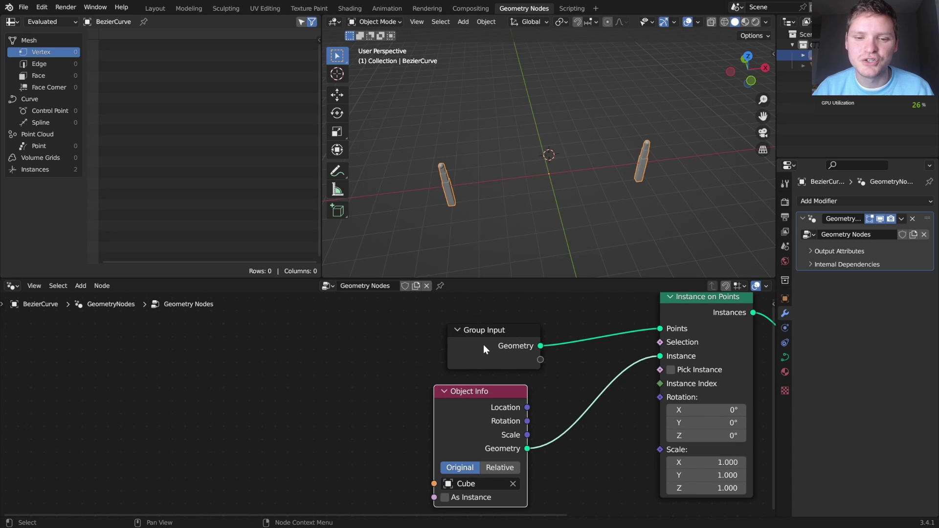
pyautogui.moveTo(484, 345); pyautogui.dragTo(315, 336)
pyautogui.hotkey('shift', 'a')
pyautogui.write('resa')
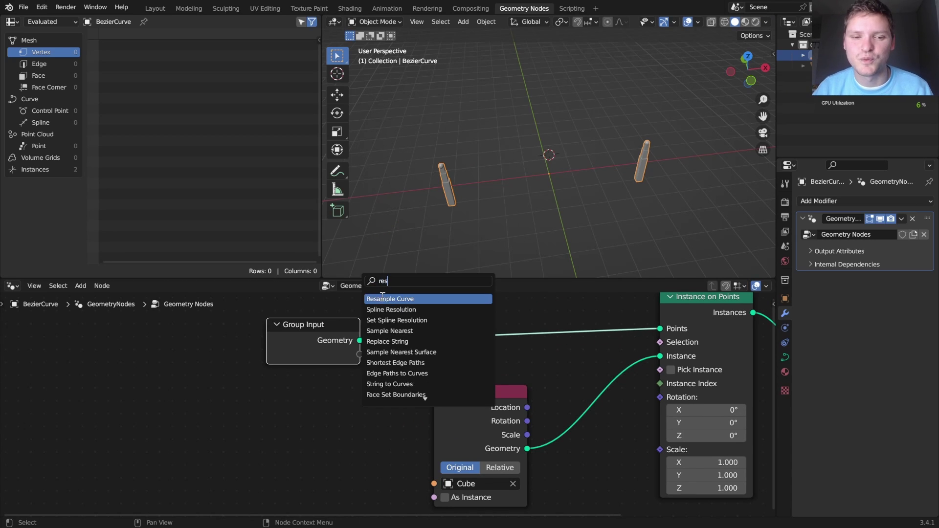
pyautogui.press('Return')
pyautogui.click(443, 332)
# Vary the Resample Curve count, ending at 22, and temporarily preview the resampled curve without the post instances
pyautogui.moveTo(475, 375)
pyautogui.mouseDown()
pyautogui.moveTo(519, 375)
pyautogui.moveTo(456, 375)
pyautogui.moveTo(485, 375)
pyautogui.mouseUp()
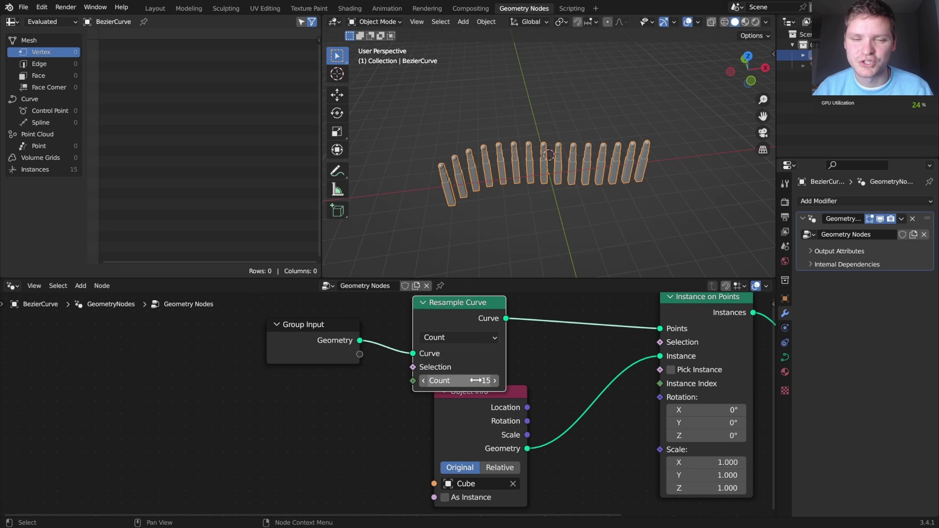
pyautogui.keyDown('ctrl'); pyautogui.keyDown('shift'); pyautogui.click(460, 315); pyautogui.keyUp('shift'); pyautogui.keyUp('ctrl')
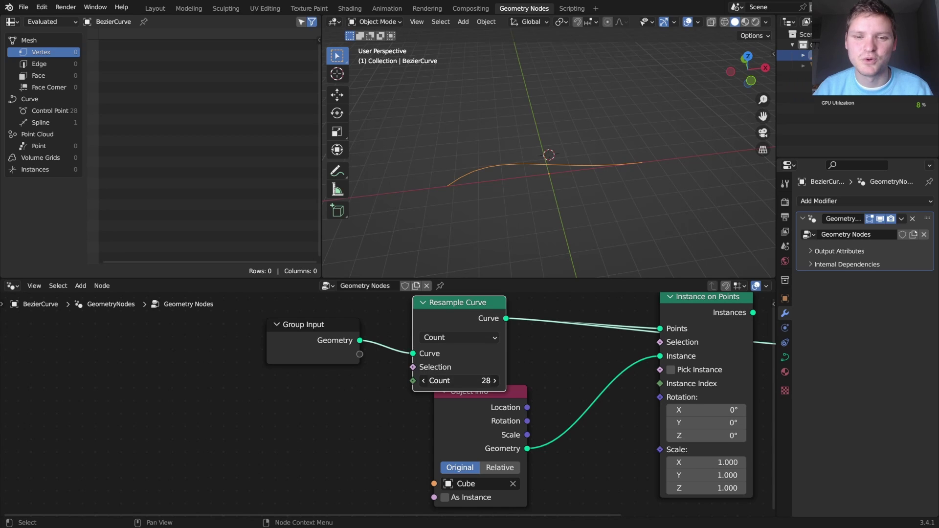
pyautogui.moveTo(460, 380); pyautogui.dragTo(448, 381)
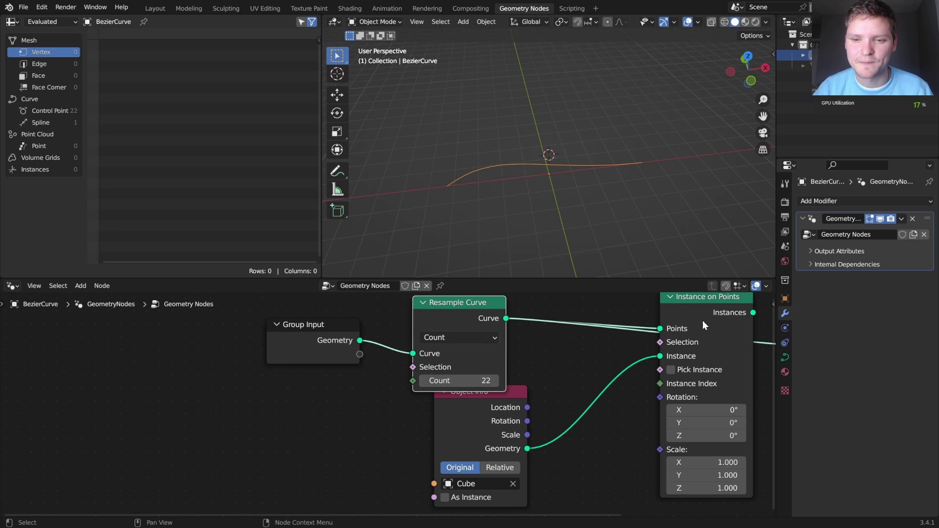
pyautogui.keyDown('ctrl'); pyautogui.keyDown('shift'); pyautogui.click(705, 308); pyautogui.keyUp('shift'); pyautogui.keyUp('ctrl')
# Switch the Resample Curve node's mode to Length
pyautogui.click(456, 338)
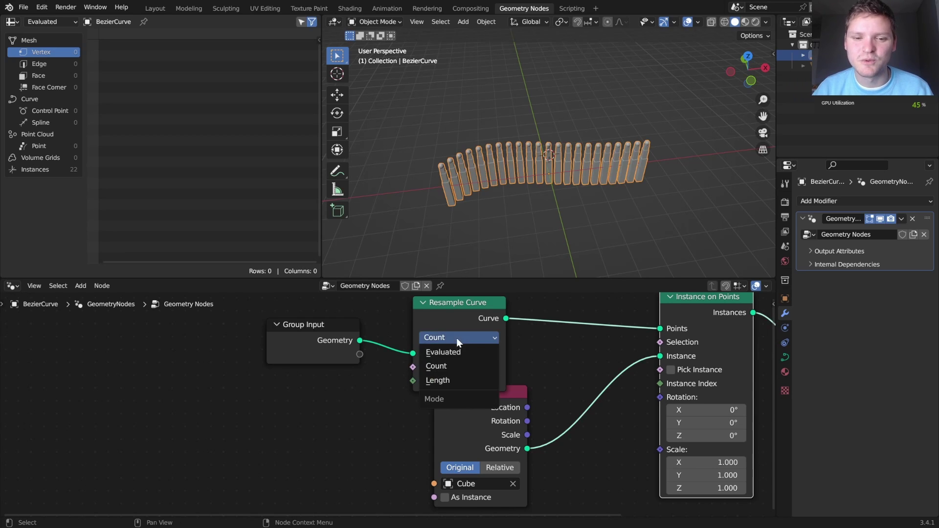
pyautogui.click(457, 380)
pyautogui.moveTo(444, 303); pyautogui.dragTo(457, 341, button='middle')
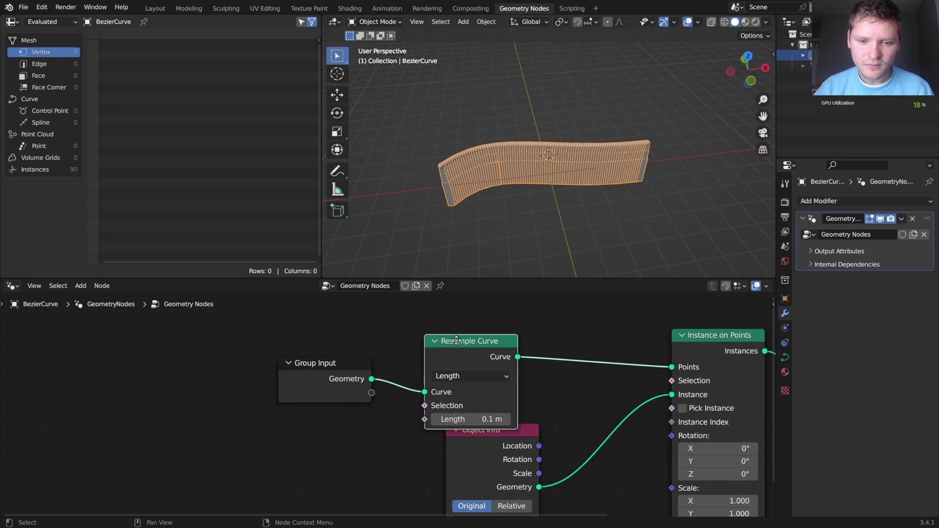
# Move the Resample Curve node clear of Object Info and set its length to 1.87 m
pyautogui.moveTo(457, 341); pyautogui.dragTo(449, 324)
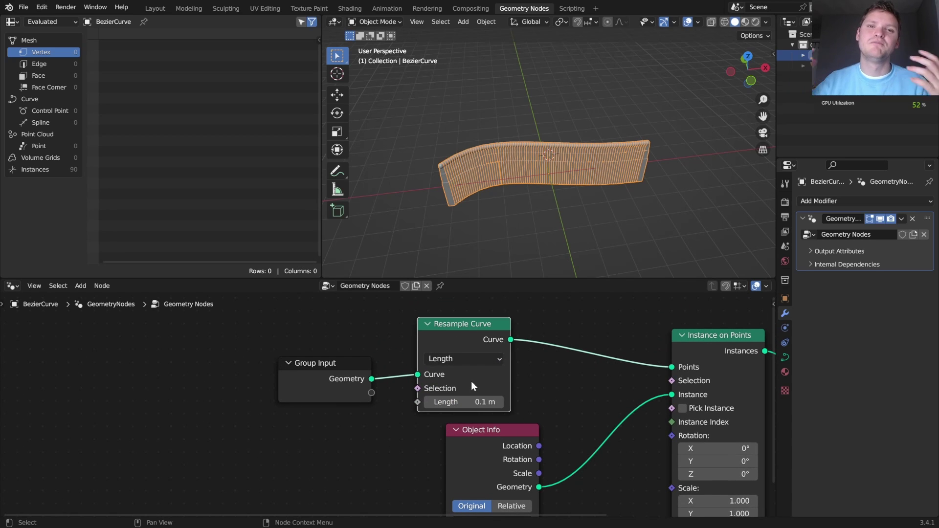
pyautogui.moveTo(481, 402); pyautogui.dragTo(780, 402)
# Try extending the Bezier curve in edit mode with two points extruded from its end, and undo the extension
pyautogui.scroll(-3, 549, 254)
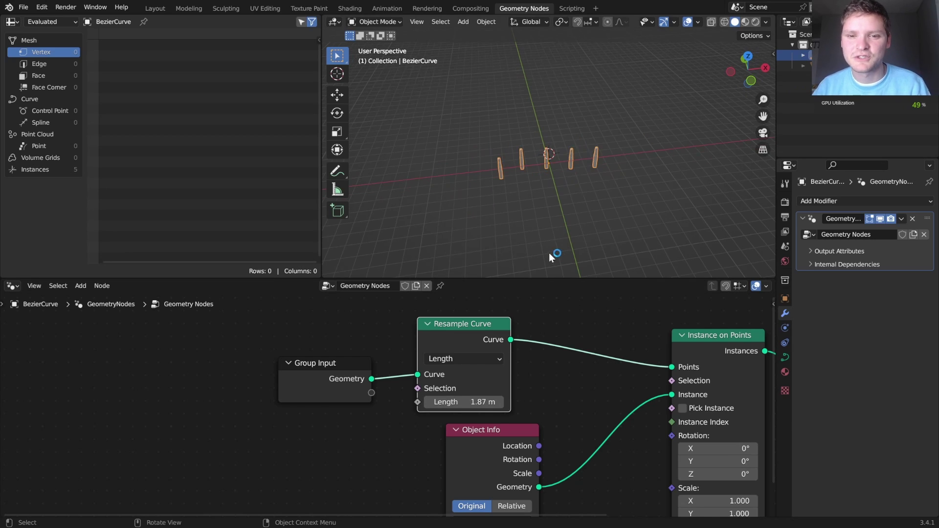
pyautogui.press('Tab')
pyautogui.moveTo(605, 174); pyautogui.dragTo(574, 206, button='middle')
pyautogui.press('e')
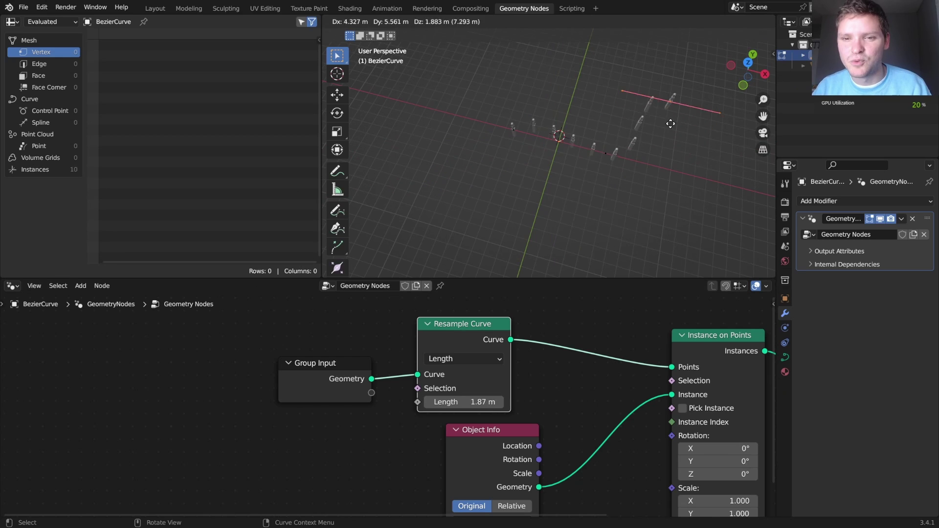
pyautogui.click(671, 123)
pyautogui.press('e')
pyautogui.click(543, 233)
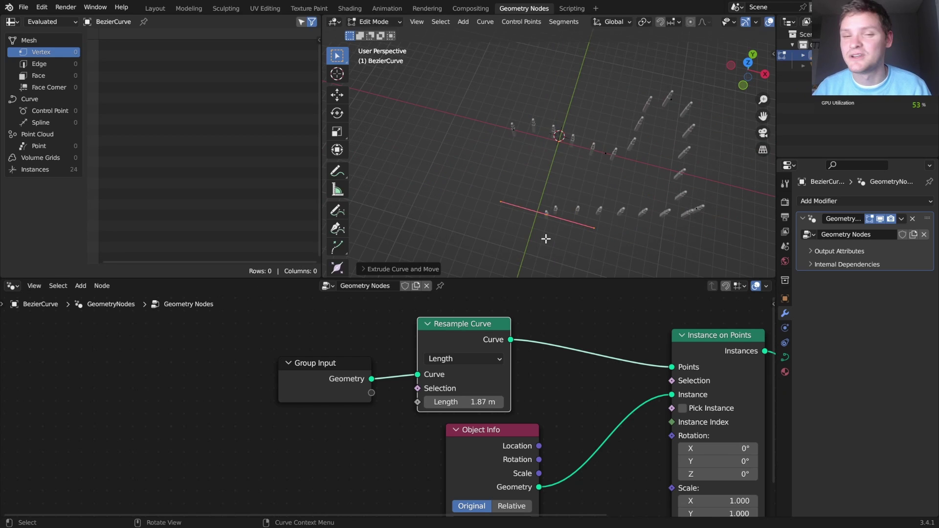
pyautogui.hotkey('ctrl', 'z')
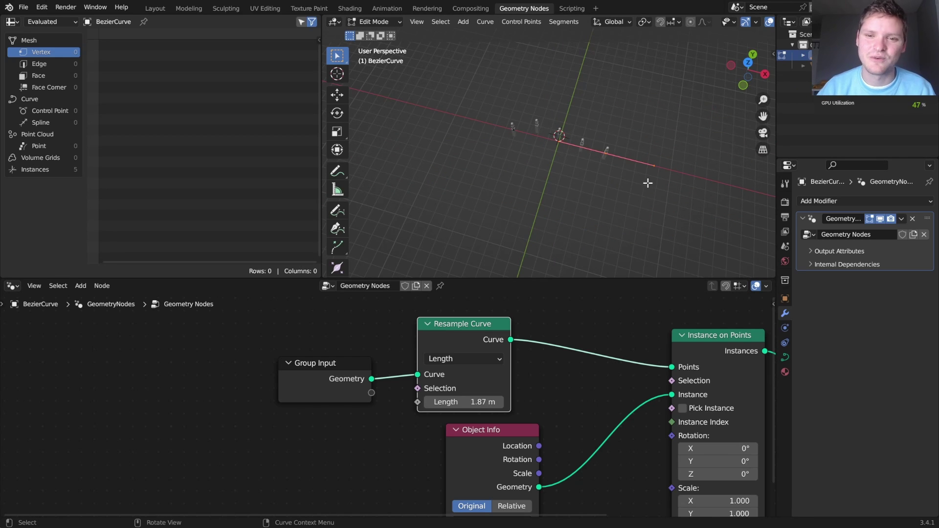
# Test the post spacing on a different two-point extrusion from the curve's end, and undo both extrusions
pyautogui.press('e')
pyautogui.click(689, 218)
pyautogui.press('e')
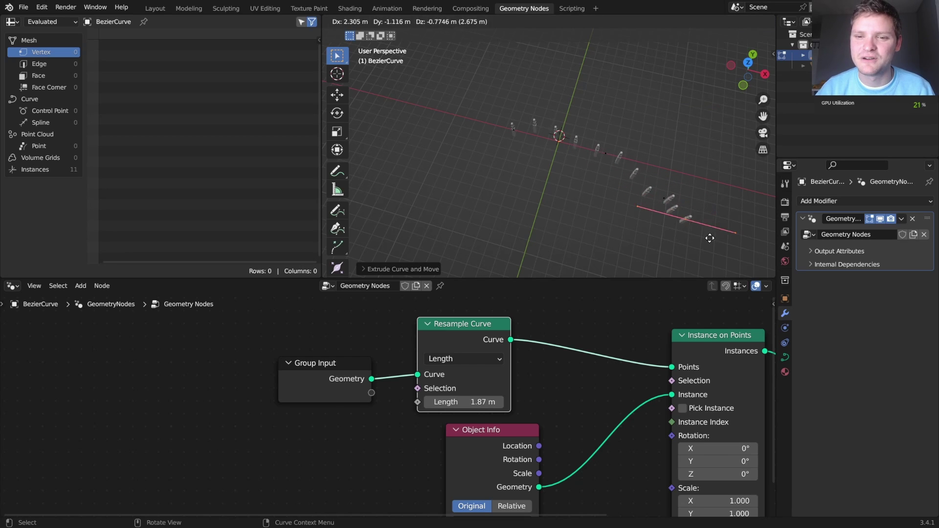
pyautogui.click(739, 258)
pyautogui.hotkey('ctrl', 'z')
pyautogui.hotkey('ctrl', 'z')
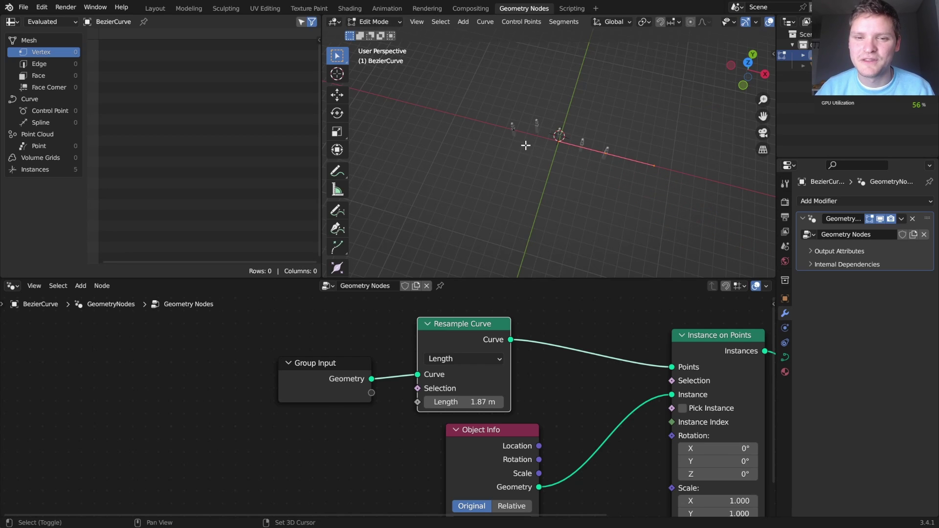
# Try adding a scaled-up Bezier circle to the curve object, undo it and return to object mode
pyautogui.hotkey('shift', 'a')
pyautogui.click(515, 154)
pyautogui.press('s')
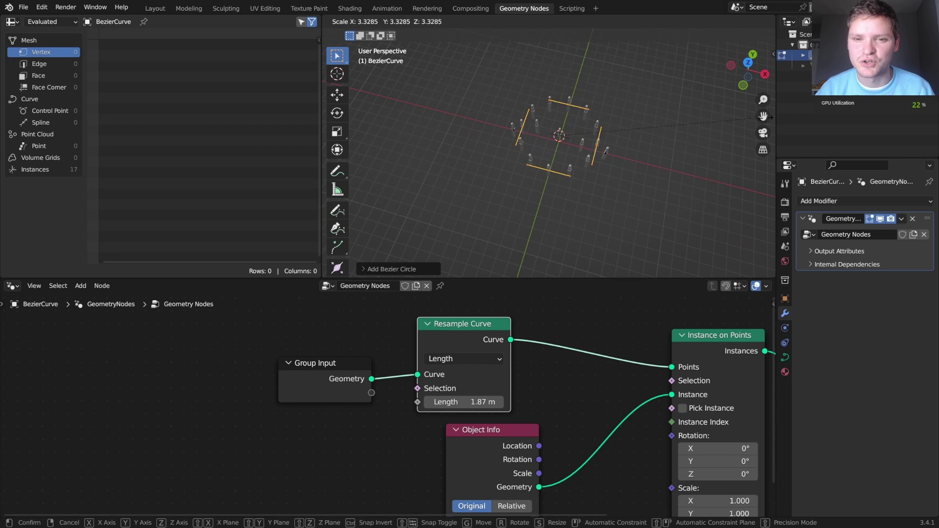
pyautogui.press('Escape')
pyautogui.hotkey('ctrl', 'z')
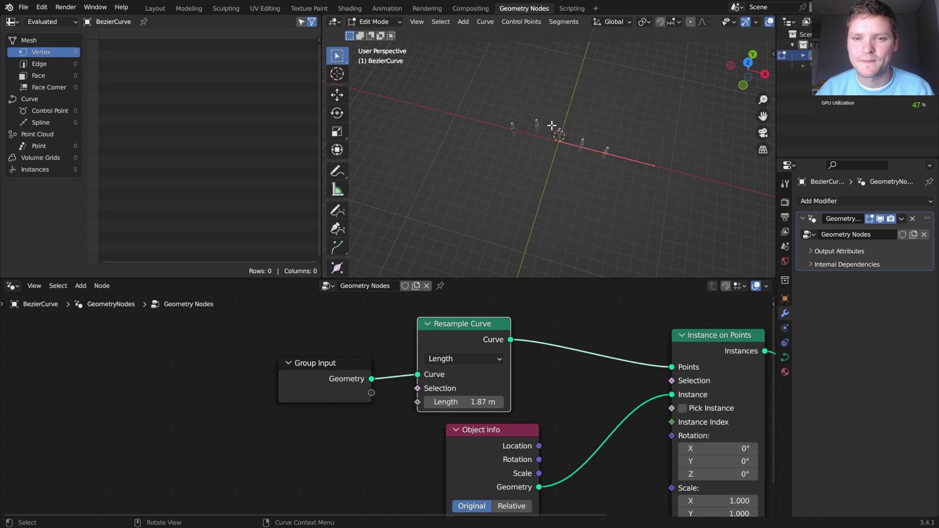
pyautogui.press('Tab')
# Sketch sagging chain annotations between the tops of the neighbouring posts, and erase them
pyautogui.moveTo(583, 147); pyautogui.dragTo(609, 94, button='middle')
pyautogui.scroll(5, 606, 101)
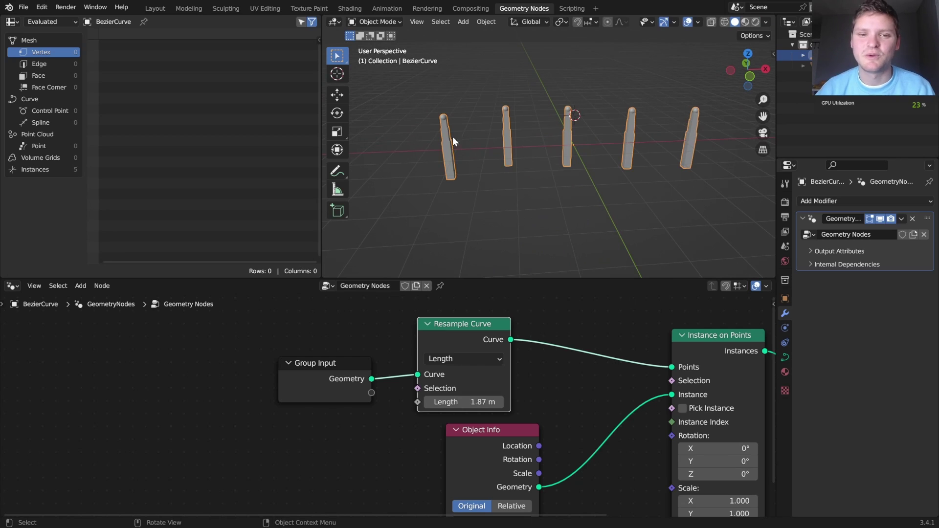
pyautogui.moveTo(445, 120); pyautogui.dragTo(490, 131)
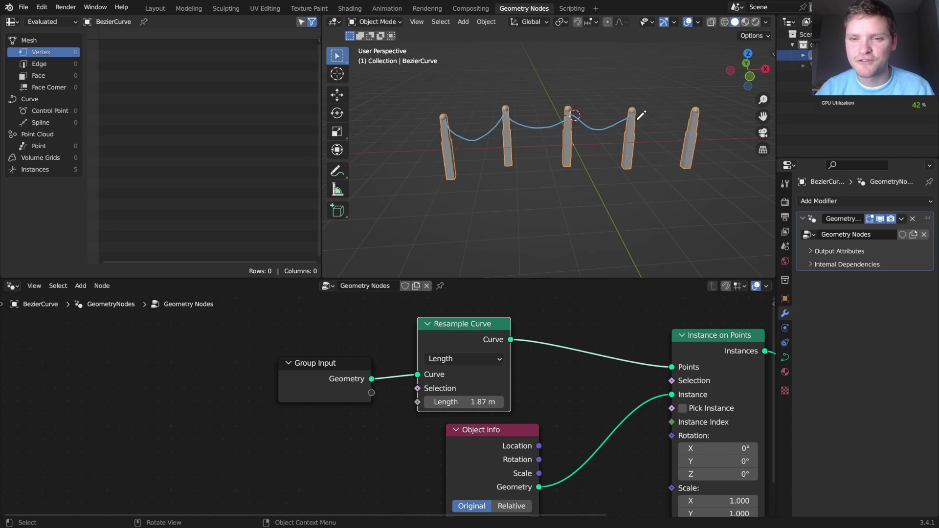
pyautogui.moveTo(694, 110)
pyautogui.keyDown('ctrl'); pyautogui.mouseDown()
pyautogui.moveTo(656, 123)
pyautogui.moveTo(525, 123)
pyautogui.mouseUp(); pyautogui.keyUp('ctrl')
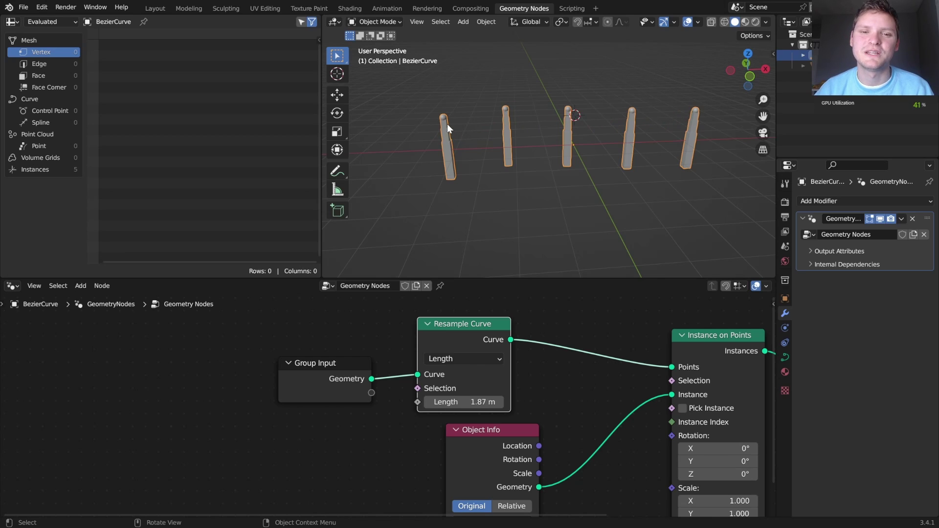
# Annotate one continuous line through the posts plus alternative bulging links between the first ones, and erase all strokes
pyautogui.moveTo(447, 127); pyautogui.dragTo(520, 112)
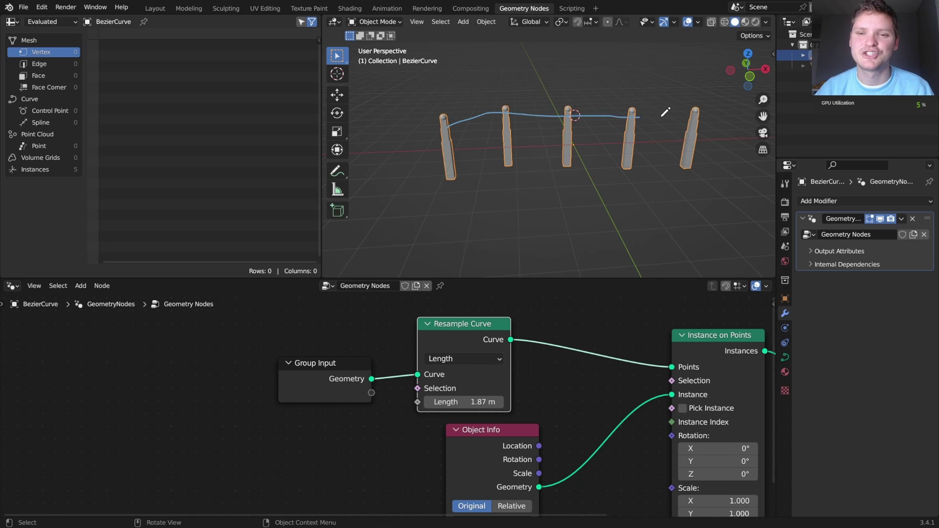
pyautogui.moveTo(449, 135); pyautogui.dragTo(499, 128)
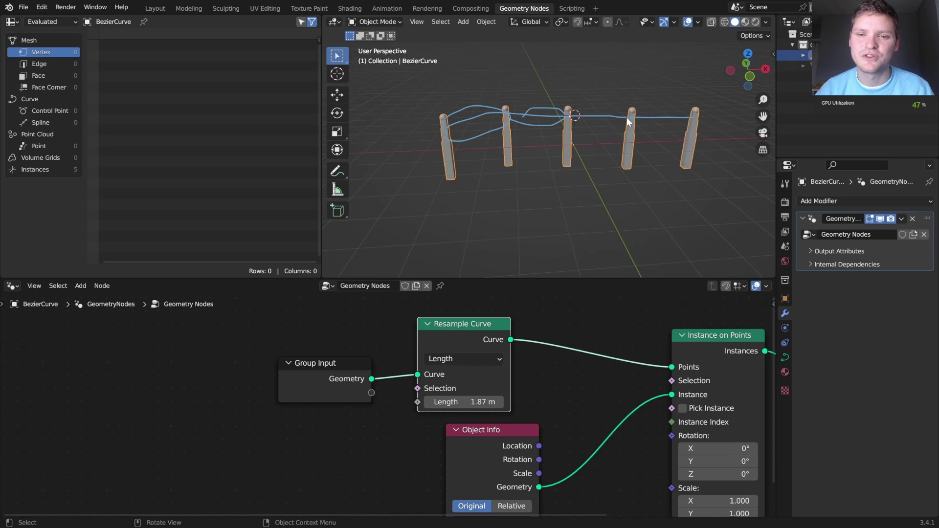
pyautogui.moveTo(704, 115)
pyautogui.mouseDown()
pyautogui.moveTo(512, 117)
pyautogui.moveTo(561, 110)
pyautogui.mouseUp()
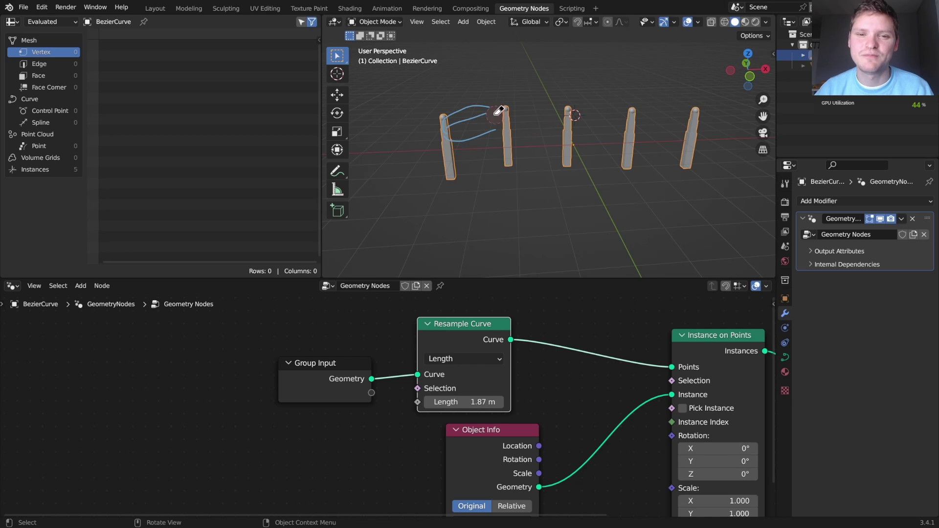
pyautogui.moveTo(498, 111)
pyautogui.mouseDown()
pyautogui.moveTo(440, 125)
pyautogui.moveTo(491, 132)
pyautogui.mouseUp()
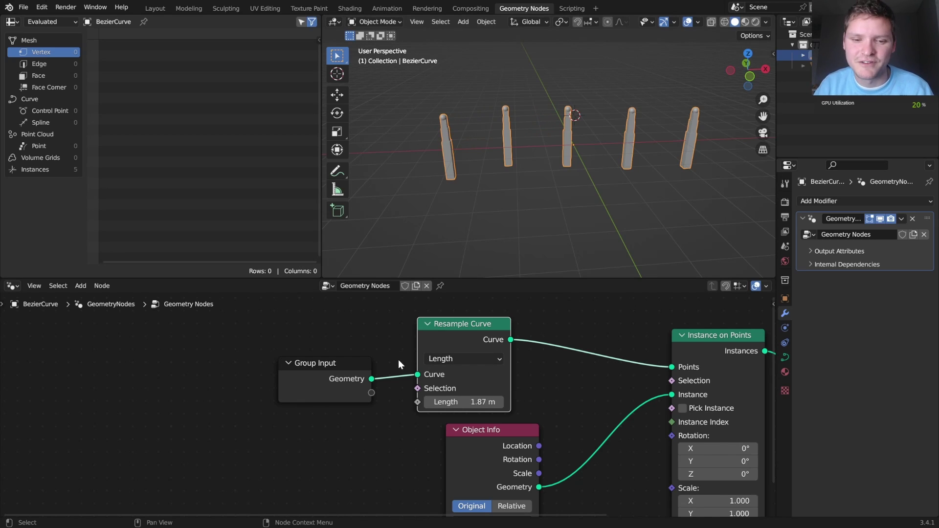
# Move the Group Input and Resample Curve nodes away from Object Info and preview the resampled curve's output
pyautogui.scroll(-3, 398, 360)
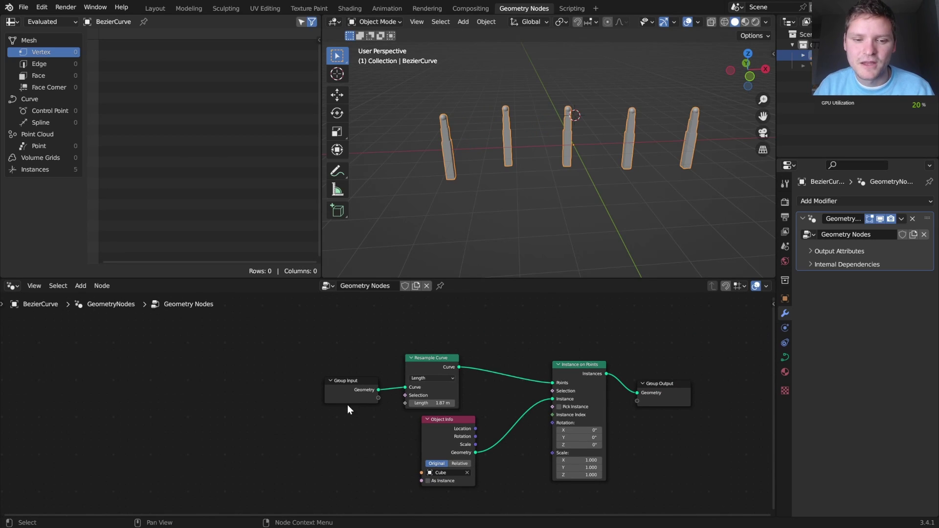
pyautogui.moveTo(347, 404); pyautogui.dragTo(414, 370)
pyautogui.press('g')
pyautogui.click(236, 362)
pyautogui.keyDown('alt'); pyautogui.keyDown('shift'); pyautogui.click(274, 356); pyautogui.keyUp('shift'); pyautogui.keyUp('alt')
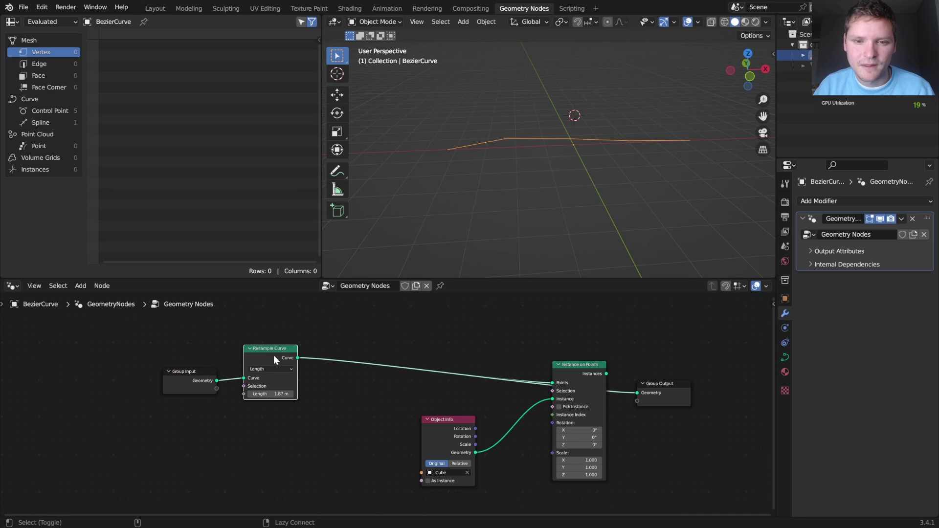
pyautogui.moveTo(528, 192); pyautogui.dragTo(563, 170, button='middle')
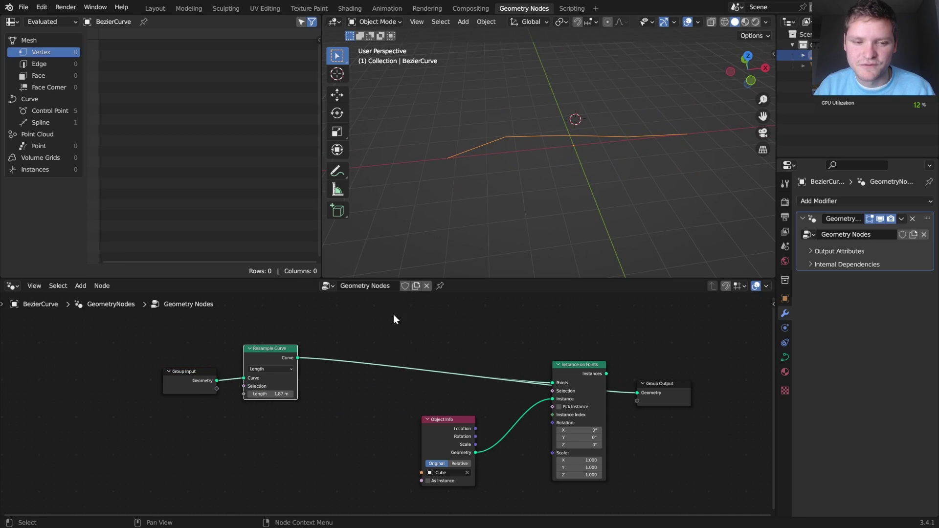
# Try a Subdivide Mesh node on the Resample Curve output, preview it and delete it
pyautogui.moveTo(342, 371); pyautogui.dragTo(389, 351, button='middle')
pyautogui.hotkey('shift', 'a')
pyautogui.click(373, 278)
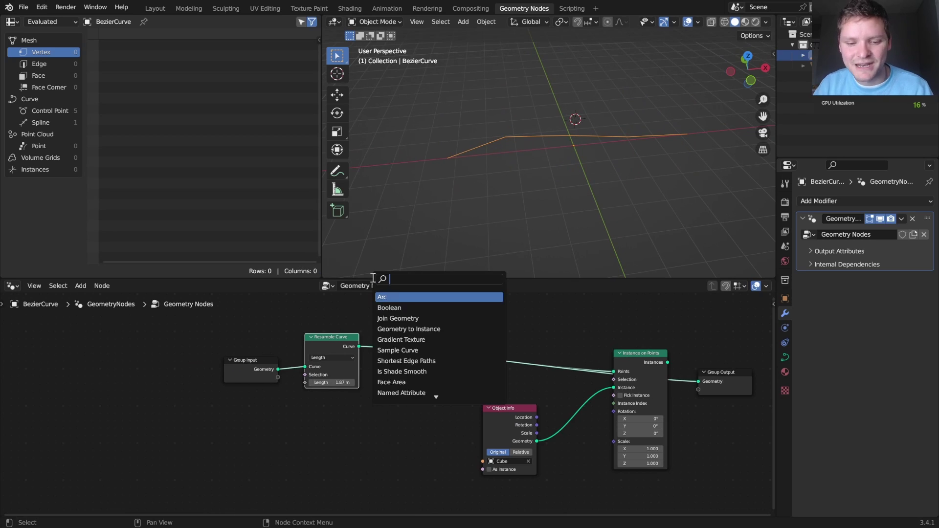
pyautogui.write('su')
pyautogui.press('Return')
pyautogui.click(400, 425)
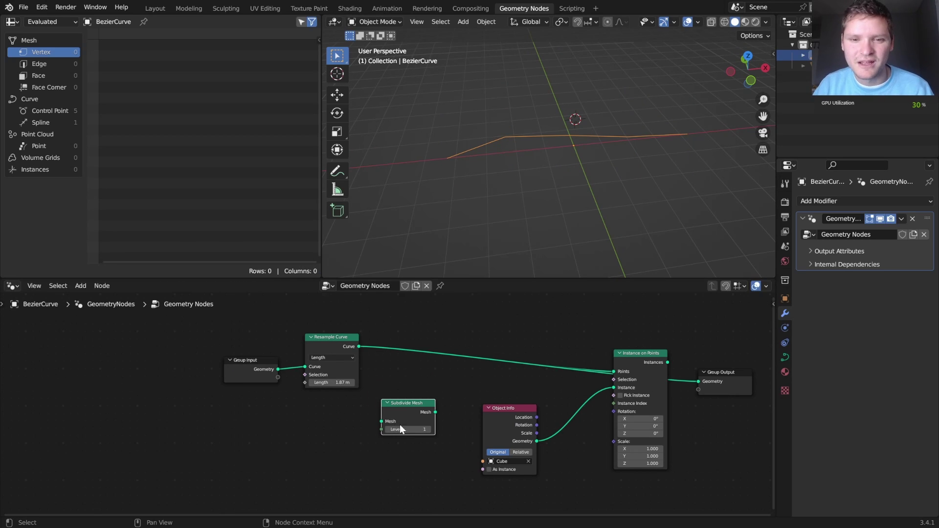
pyautogui.keyDown('ctrl'); pyautogui.keyDown('shift'); pyautogui.click(641, 357); pyautogui.keyUp('shift'); pyautogui.keyUp('ctrl')
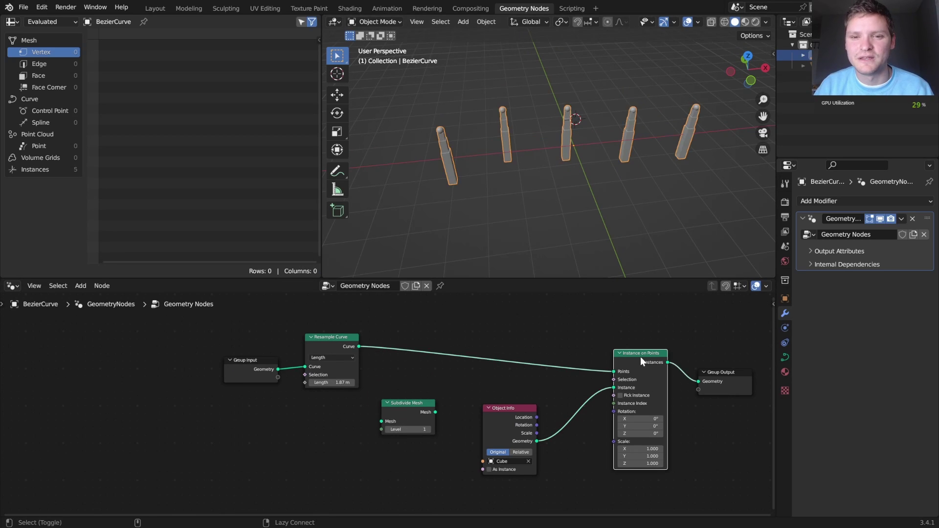
pyautogui.moveTo(358, 351); pyautogui.dragTo(392, 419)
pyautogui.keyDown('ctrl'); pyautogui.keyDown('shift'); pyautogui.click(414, 410); pyautogui.keyUp('shift'); pyautogui.keyUp('ctrl')
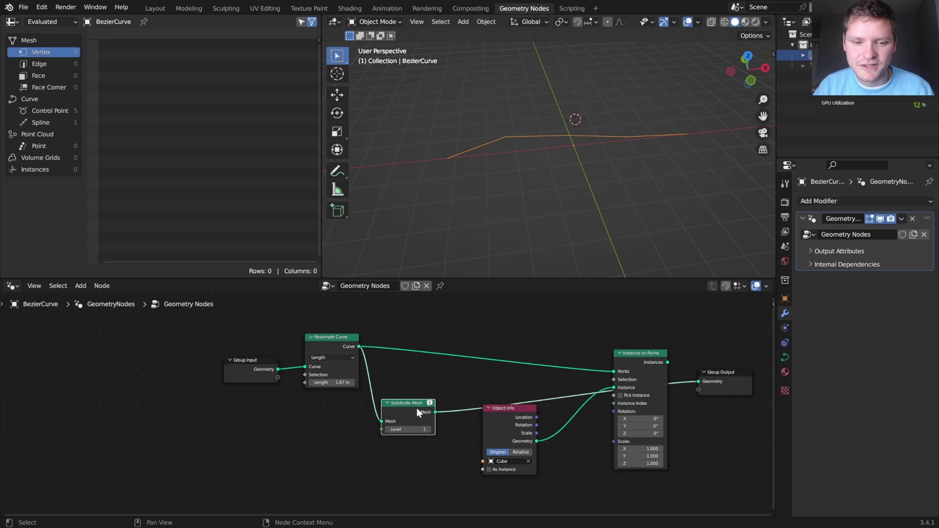
pyautogui.press('x')
# Add a Subdivide Curve node, feed it from the Resample Curve output and preview its result
pyautogui.hotkey('shift', 'a')
pyautogui.click(390, 281)
pyautogui.write('subd')
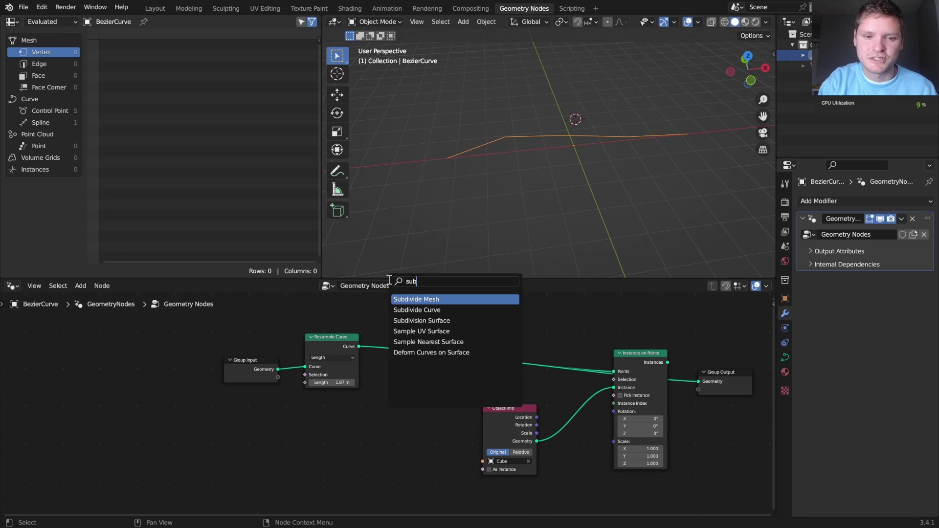
pyautogui.click(425, 310)
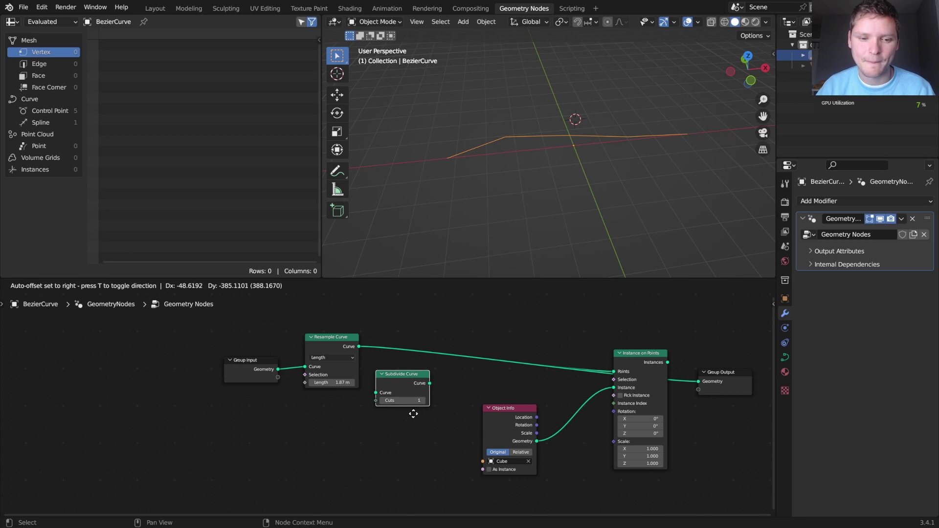
pyautogui.click(411, 411)
pyautogui.moveTo(359, 346); pyautogui.dragTo(378, 402)
pyautogui.scroll(2, 388, 402)
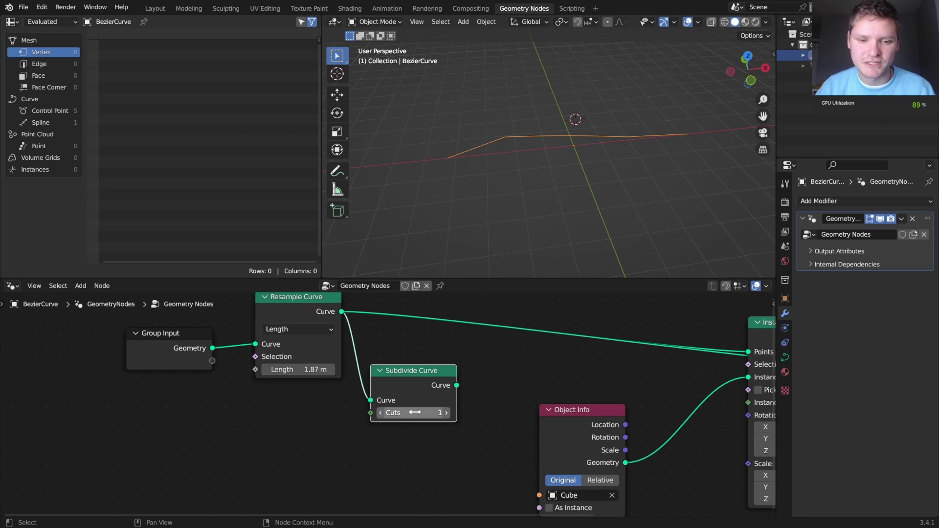
pyautogui.keyDown('ctrl'); pyautogui.keyDown('shift'); pyautogui.click(411, 395); pyautogui.keyUp('shift'); pyautogui.keyUp('ctrl')
# List the curve's control points in the spreadsheet and set the Subdivide Curve cuts to 20
pyautogui.click(445, 413)
pyautogui.click(445, 412)
pyautogui.click(445, 412)
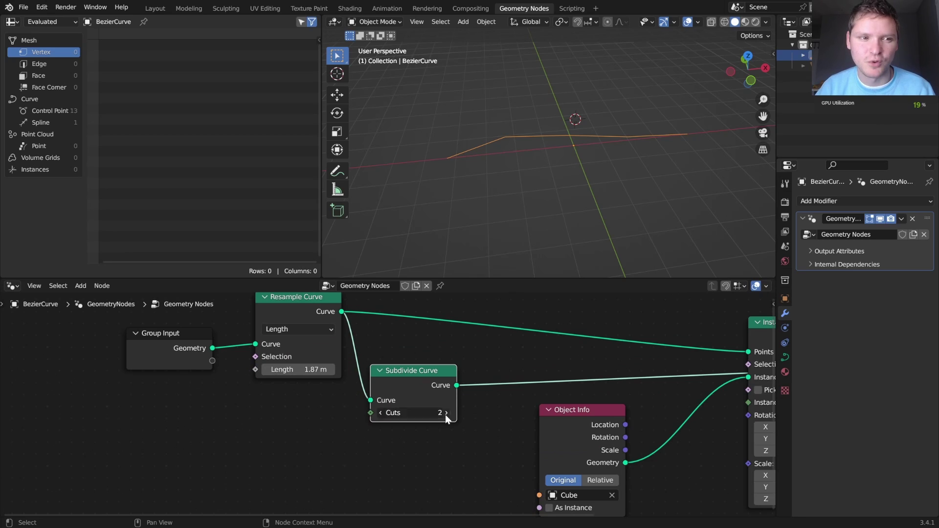
pyautogui.click(50, 111)
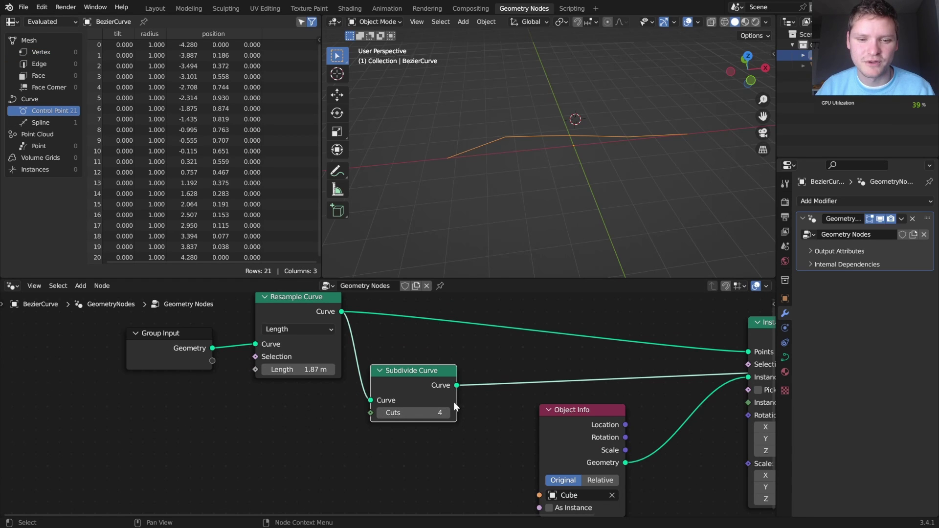
pyautogui.click(445, 412)
pyautogui.click(446, 413)
pyautogui.click(446, 412)
pyautogui.click(447, 413)
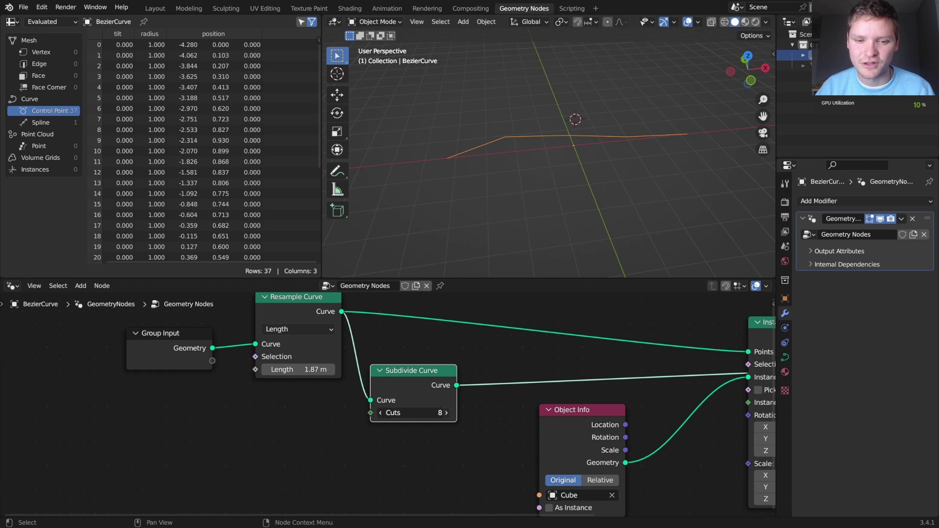
pyautogui.click(446, 413)
pyautogui.click(446, 413)
pyautogui.click(446, 413)
pyautogui.click(446, 413)
pyautogui.doubleClick(446, 412)
pyautogui.click(431, 413)
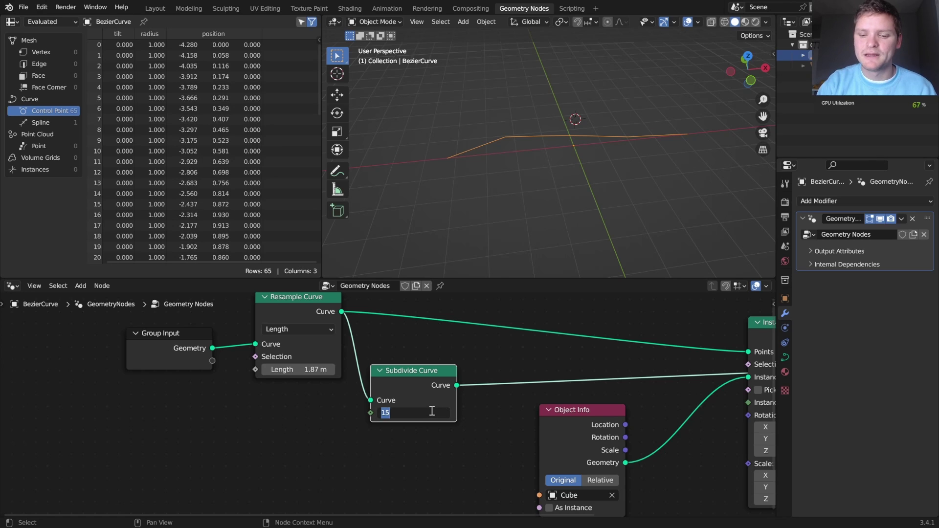
pyautogui.write('20')
pyautogui.press('Return')
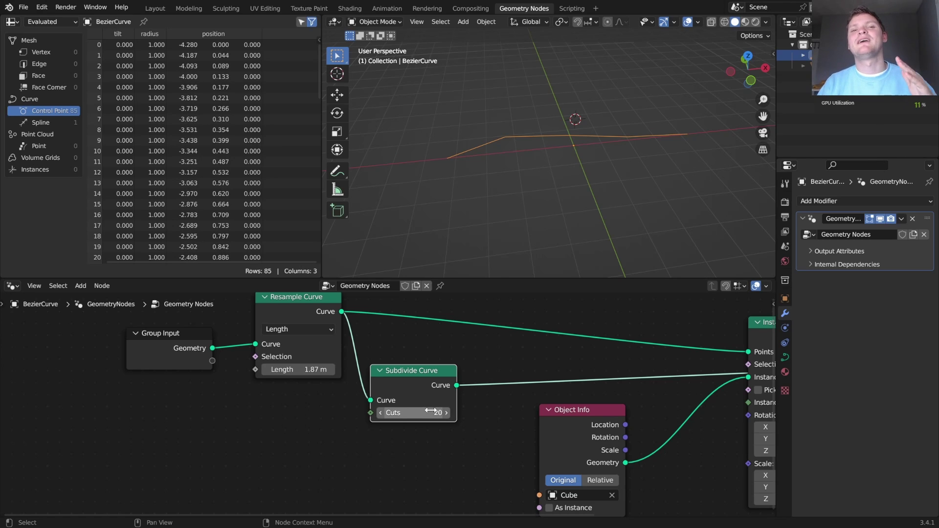
# Switch to the top view and trace the first two segments of the curve with annotation strokes
pyautogui.click(750, 58)
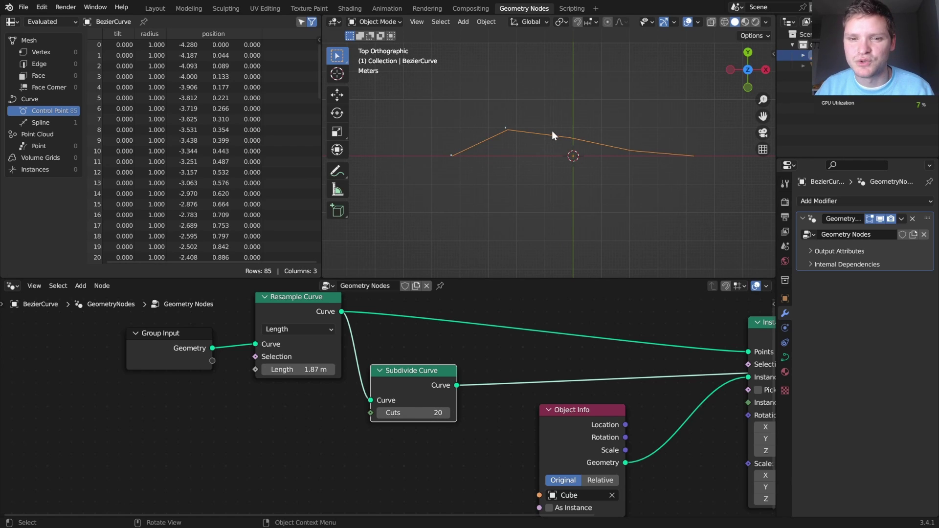
pyautogui.click(671, 153)
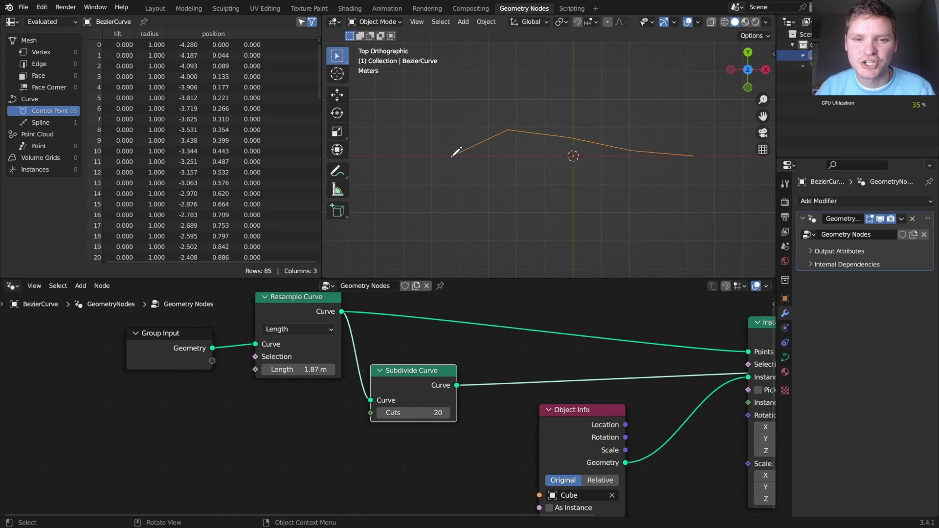
pyautogui.moveTo(452, 156); pyautogui.dragTo(482, 139)
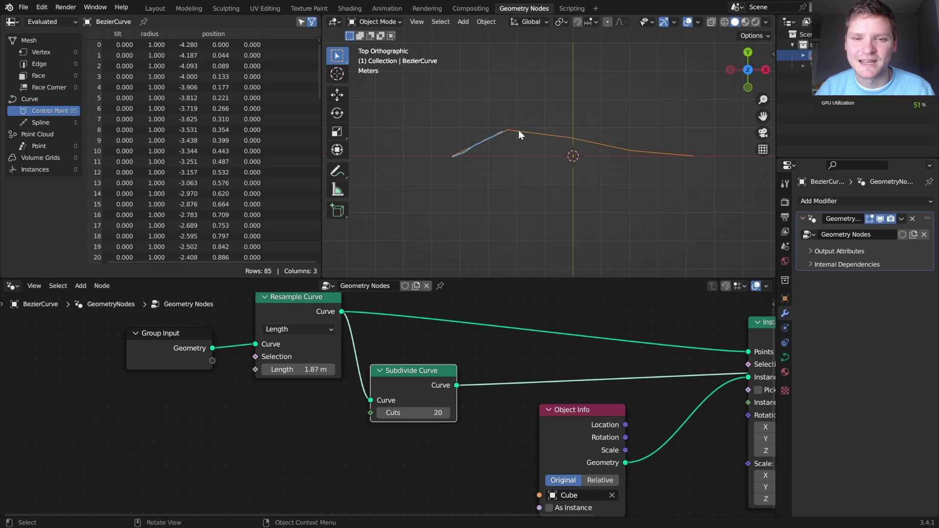
pyautogui.moveTo(516, 131); pyautogui.dragTo(561, 136)
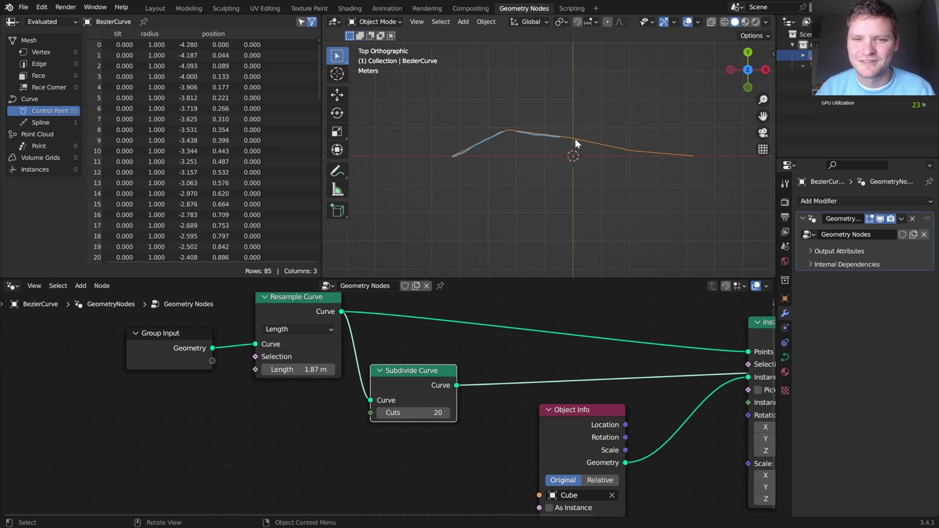
# Erase the annotation strokes along the curve and move the Object Info and Instance on Points nodes up, clear of the subdivided curve's link
pyautogui.moveTo(576, 140)
pyautogui.mouseDown()
pyautogui.moveTo(615, 149)
pyautogui.moveTo(503, 132)
pyautogui.moveTo(459, 155)
pyautogui.mouseUp()
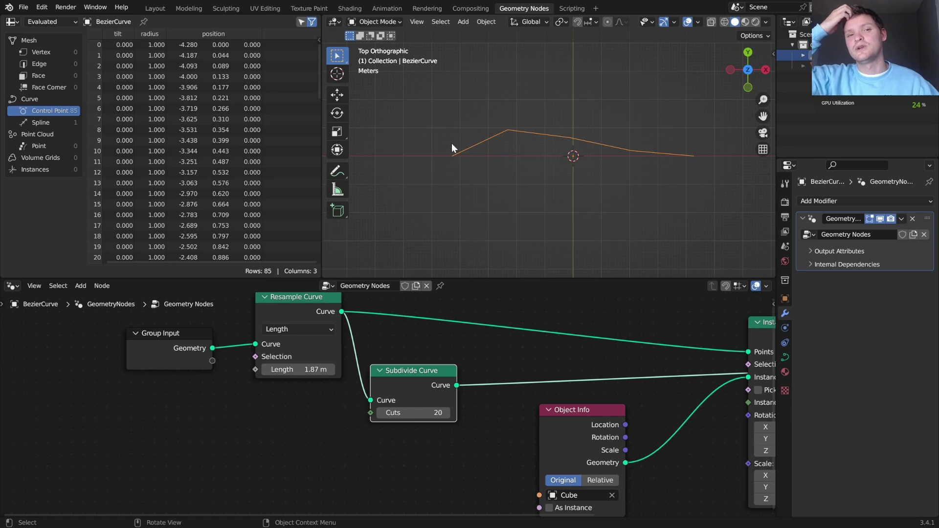
pyautogui.scroll(-3, 349, 339)
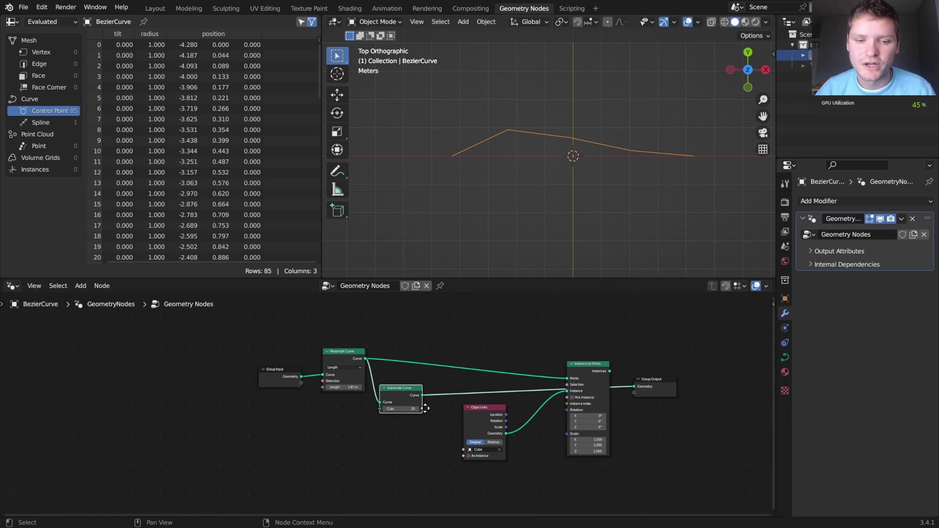
pyautogui.moveTo(425, 409); pyautogui.dragTo(322, 425, button='middle')
pyautogui.moveTo(516, 446); pyautogui.dragTo(652, 362)
pyautogui.press('g')
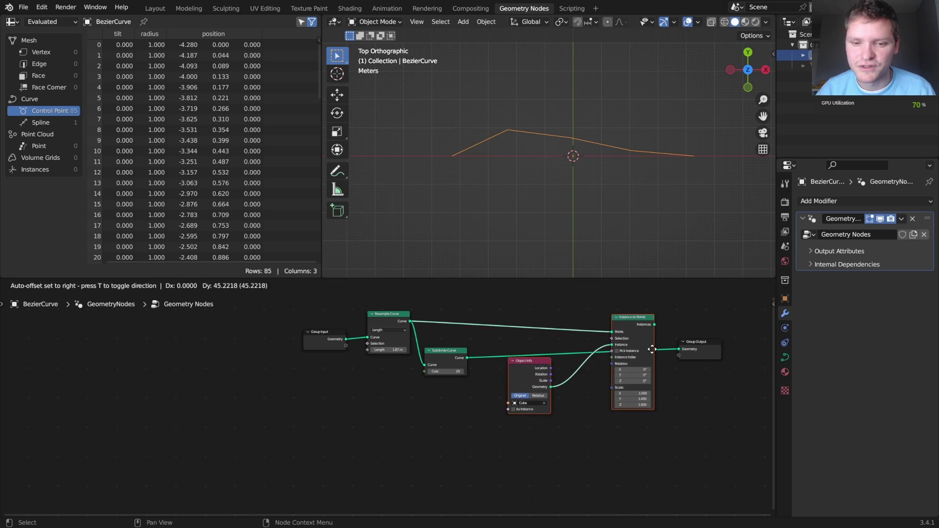
pyautogui.click(659, 281)
# Insert a Set Position node between Subdivide Curve and Group Output
pyautogui.moveTo(520, 396); pyautogui.dragTo(432, 391, button='middle')
pyautogui.scroll(2, 483, 390)
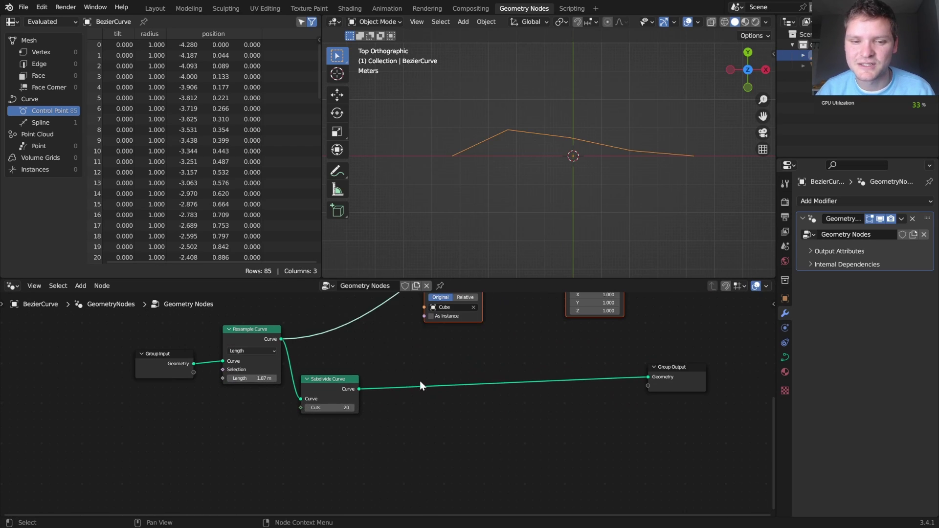
pyautogui.hotkey('shift', 'a')
pyautogui.click(395, 275)
pyautogui.write('set')
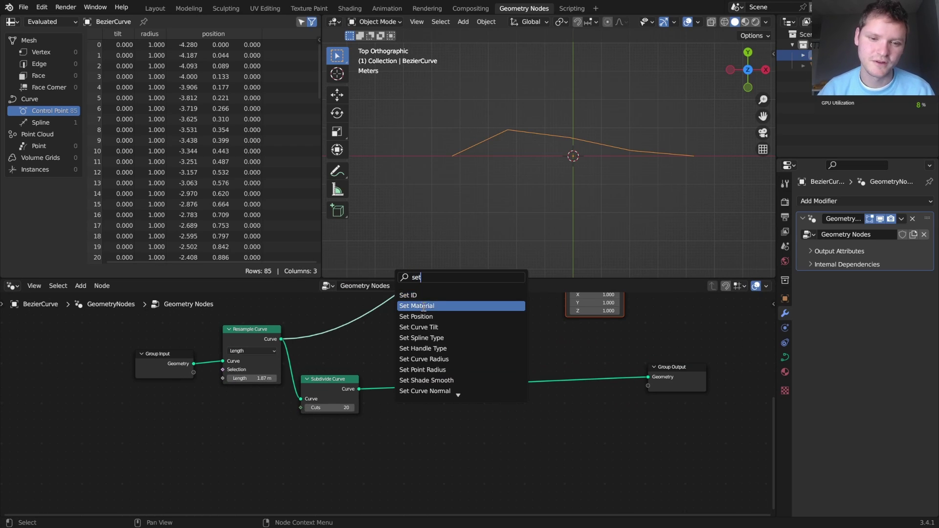
pyautogui.click(421, 315)
pyautogui.click(575, 401)
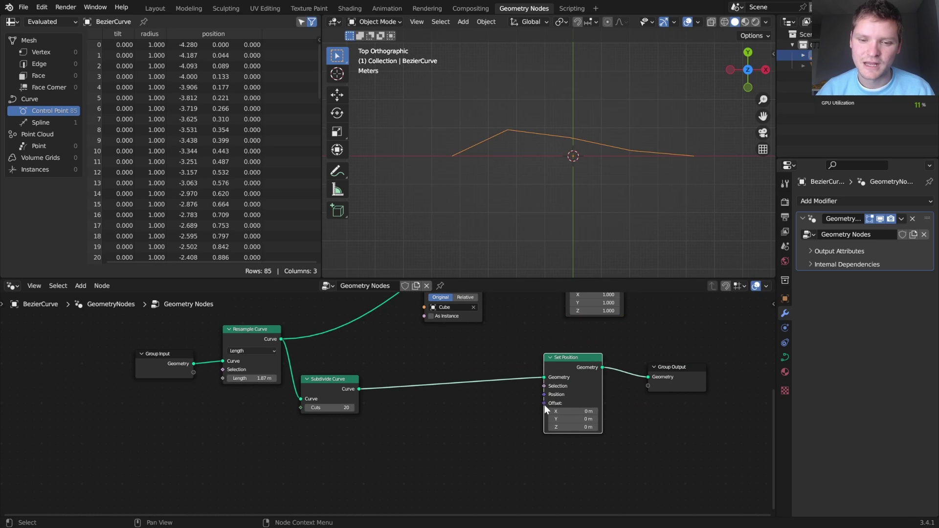
# Add a Combine XYZ node and feed its Vector into the Set Position Offset
pyautogui.hotkey('shift', 'a')
pyautogui.write('combin')
pyautogui.press('Return')
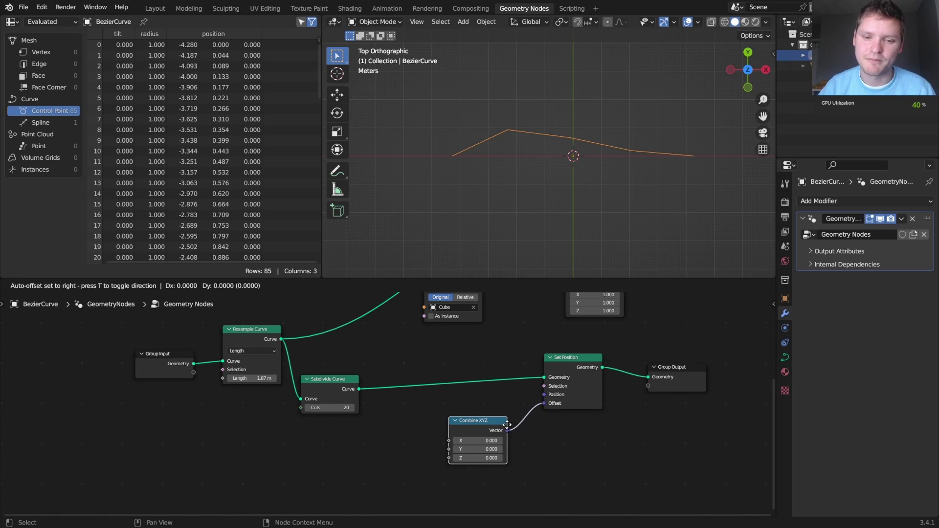
pyautogui.click(480, 428)
# Try offsetting the curve vertically with the Combine XYZ Z value, up to 0.4, in the front view and undo it
pyautogui.click(744, 88)
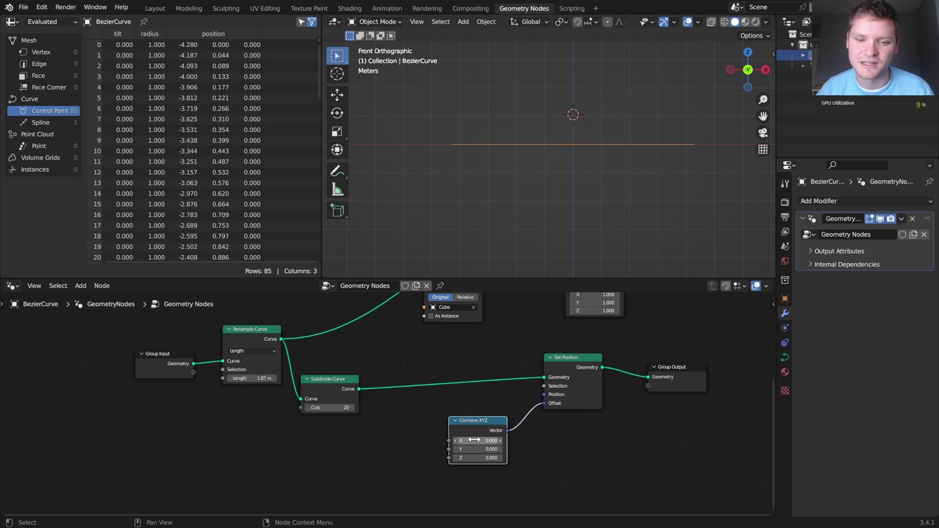
pyautogui.moveTo(476, 458); pyautogui.dragTo(406, 458)
pyautogui.hotkey('ctrl', 'z')
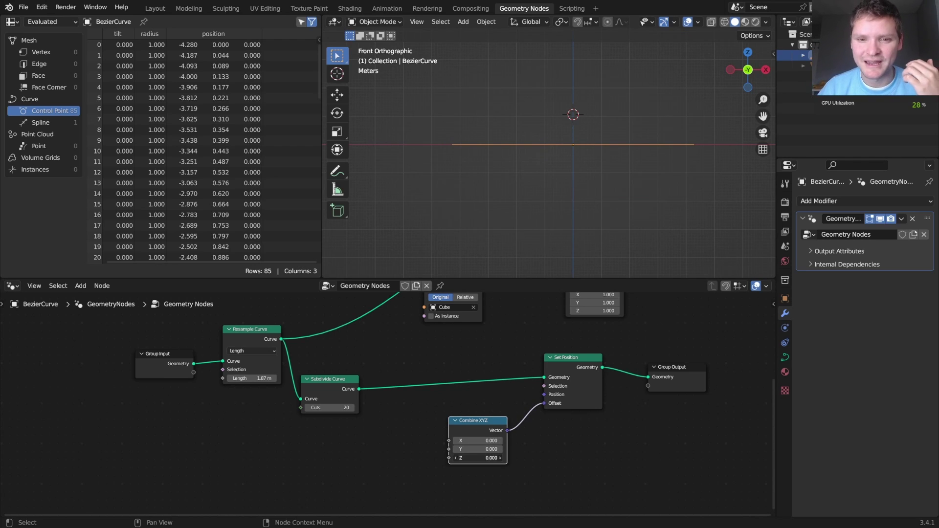
pyautogui.moveTo(484, 458)
pyautogui.mouseDown()
pyautogui.moveTo(494, 457)
pyautogui.moveTo(484, 459)
pyautogui.mouseUp()
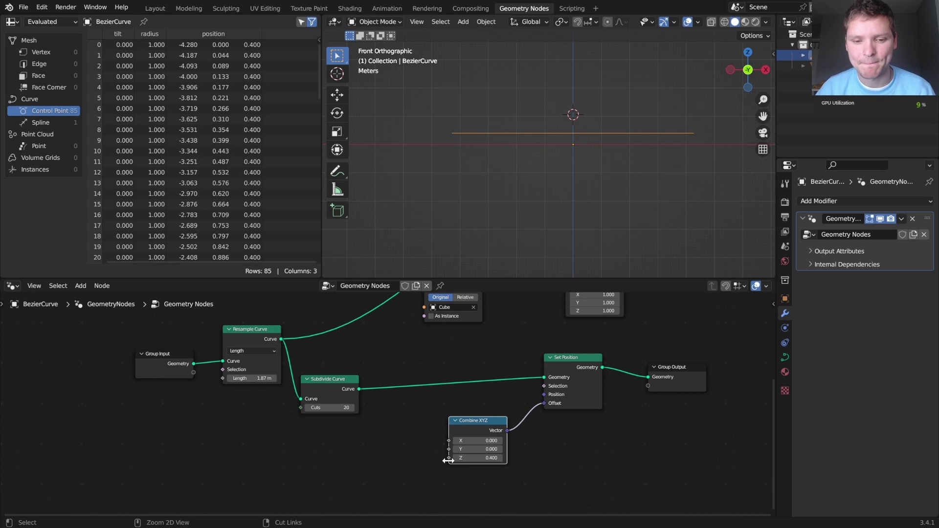
pyautogui.hotkey('ctrl', 'z')
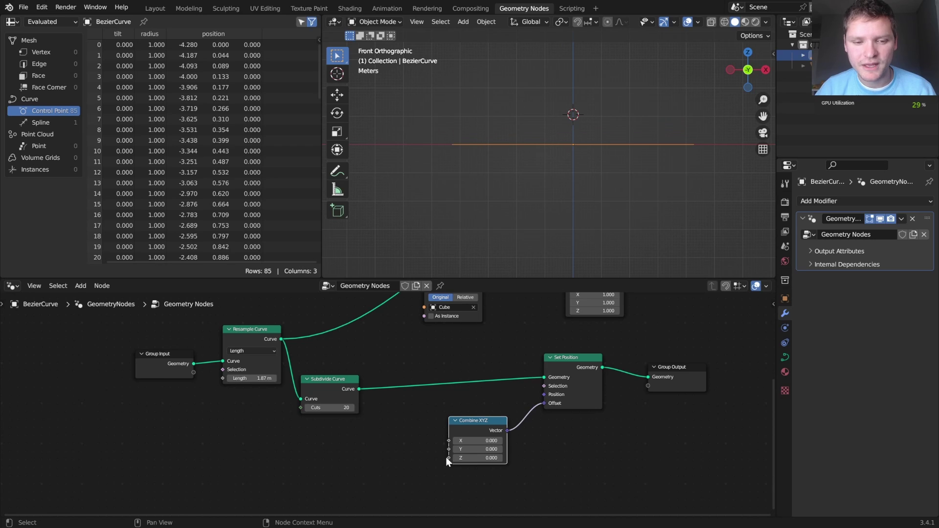
# Move the Group Input, Resample Curve and Subdivide Curve nodes away from Set Position to make room between them
pyautogui.moveTo(446, 457); pyautogui.dragTo(529, 458, button='middle')
pyautogui.moveTo(245, 427); pyautogui.dragTo(427, 350)
pyautogui.press('g')
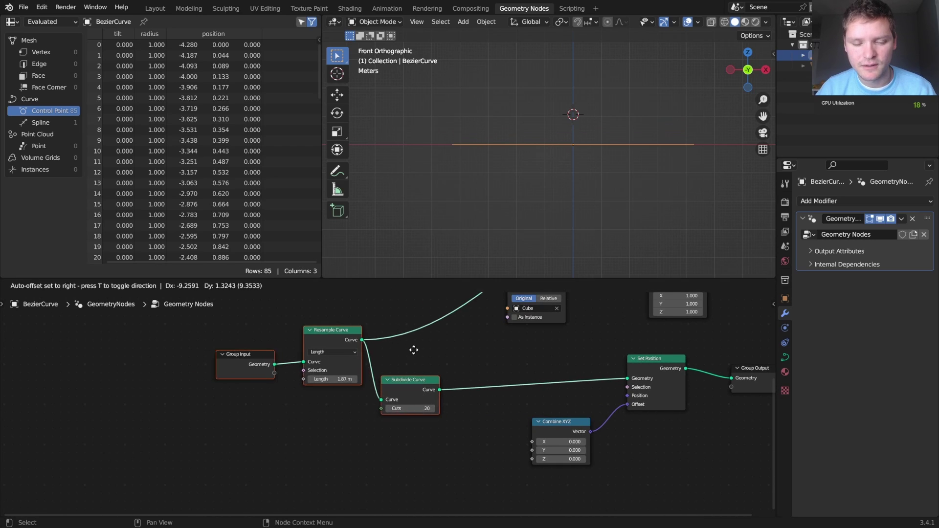
pyautogui.click(302, 352)
pyautogui.moveTo(375, 395); pyautogui.dragTo(388, 374, button='middle')
pyautogui.scroll(1, 456, 393)
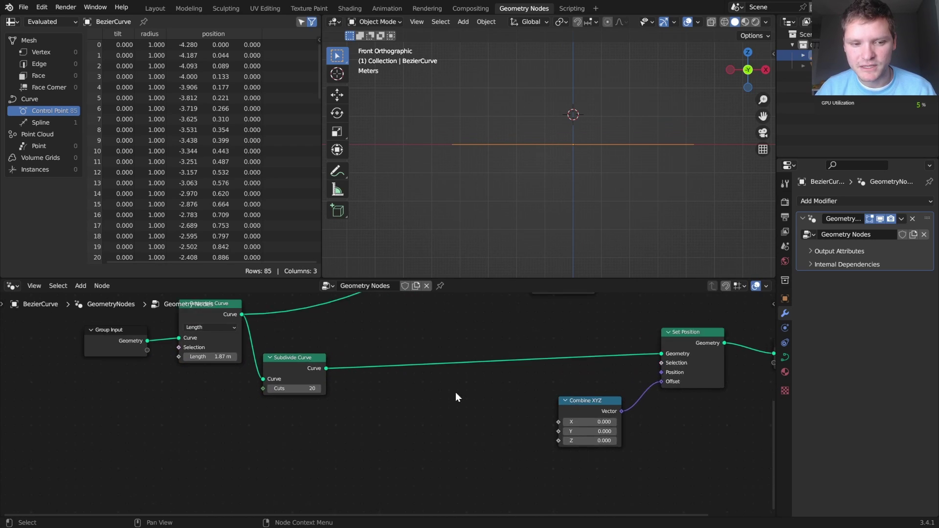
# Feed a Spline Parameter node's Factor into the Combine XYZ Z input and trace the curve with a temporary annotation stroke
pyautogui.moveTo(587, 447); pyautogui.dragTo(377, 440)
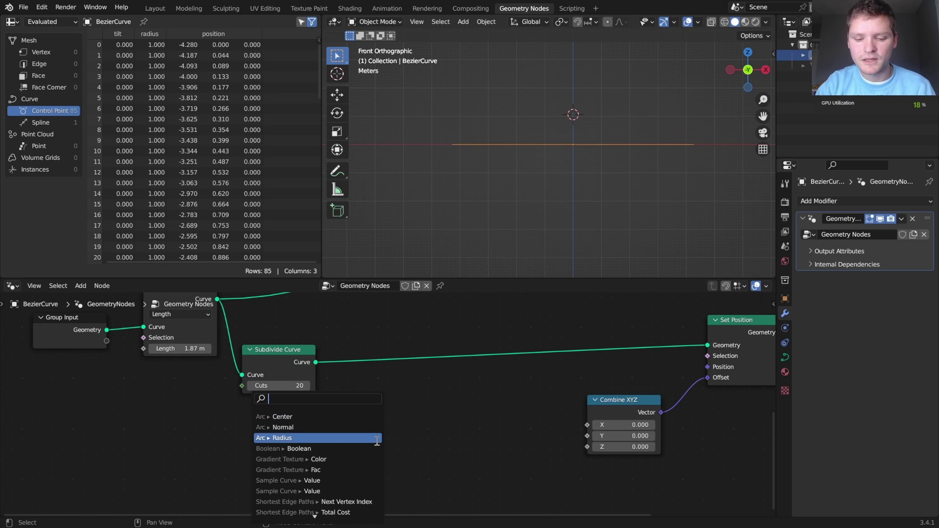
pyautogui.write('par')
pyautogui.press('Return')
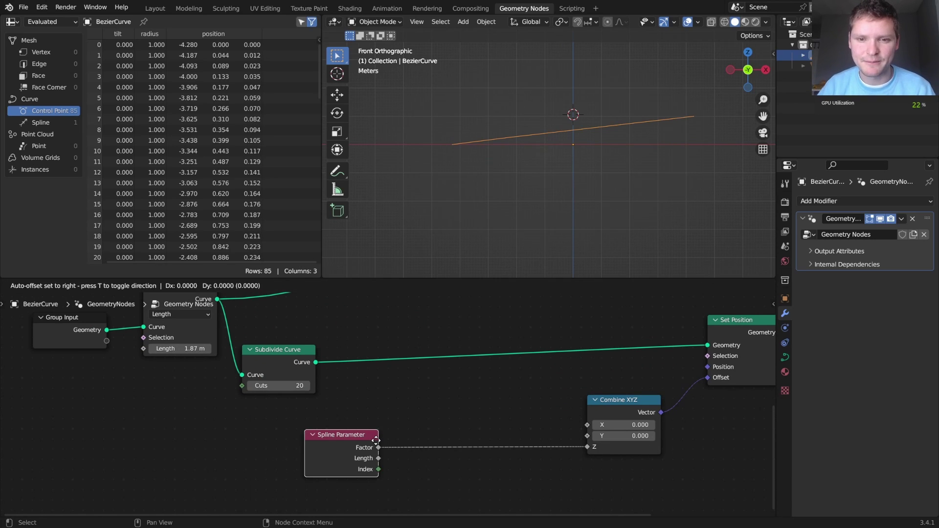
pyautogui.click(375, 440)
pyautogui.moveTo(562, 172); pyautogui.dragTo(587, 202, button='middle')
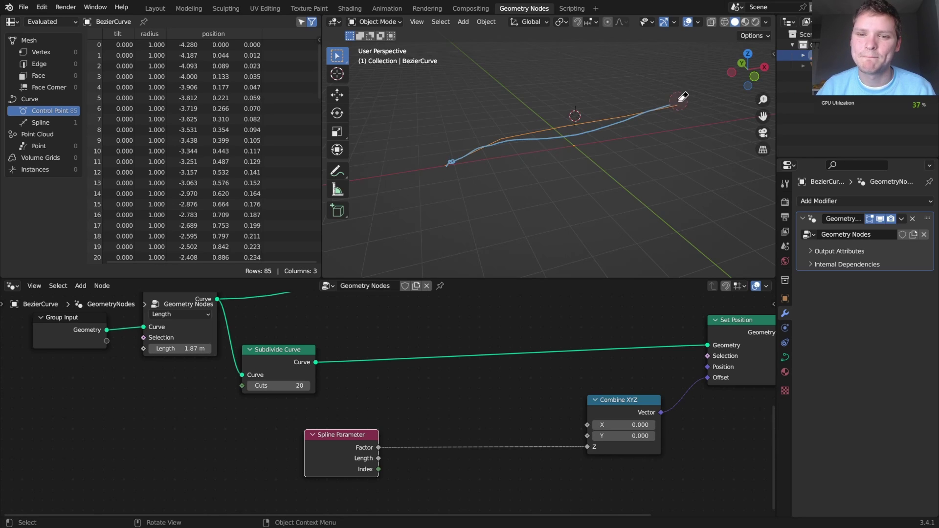
pyautogui.moveTo(682, 97)
pyautogui.mouseDown(button='right')
pyautogui.moveTo(580, 135)
pyautogui.moveTo(445, 162)
pyautogui.mouseUp(button='right')
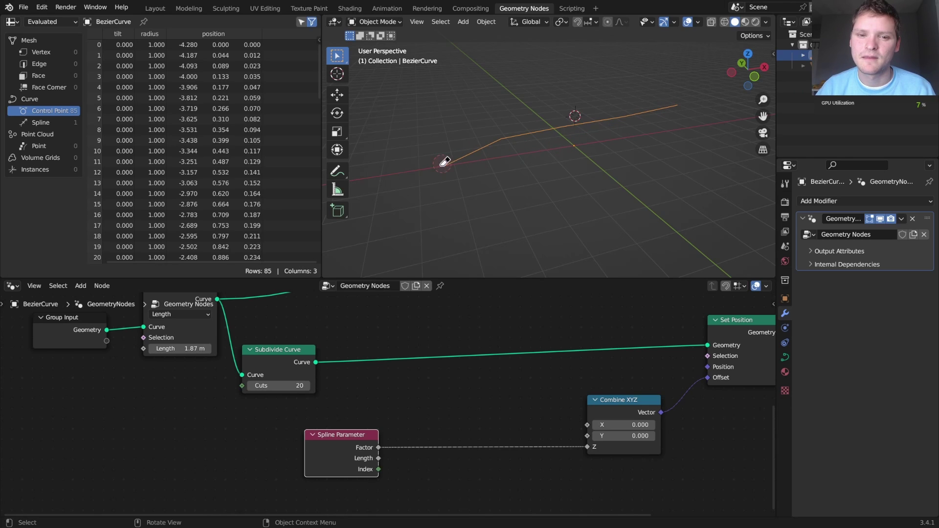
pyautogui.moveTo(365, 452); pyautogui.dragTo(398, 428, button='middle')
pyautogui.hotkey('shift', 'a')
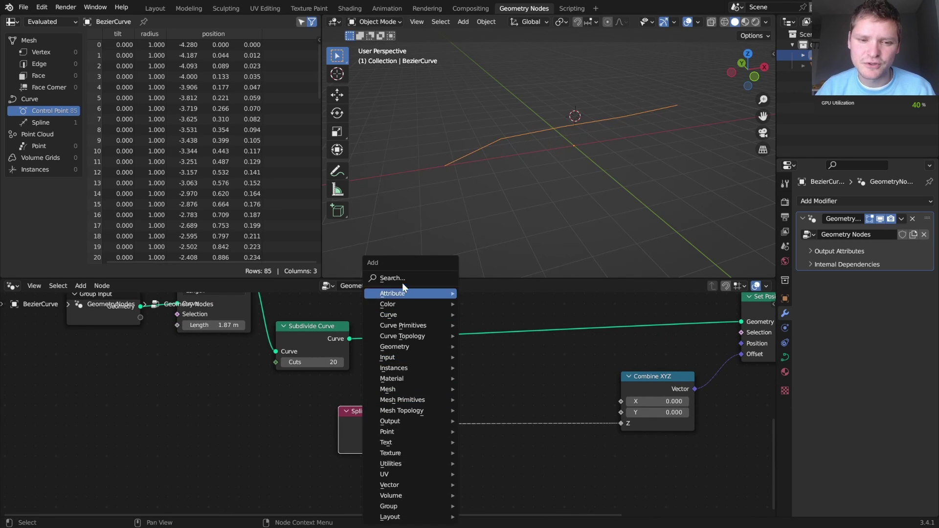
pyautogui.click(401, 279)
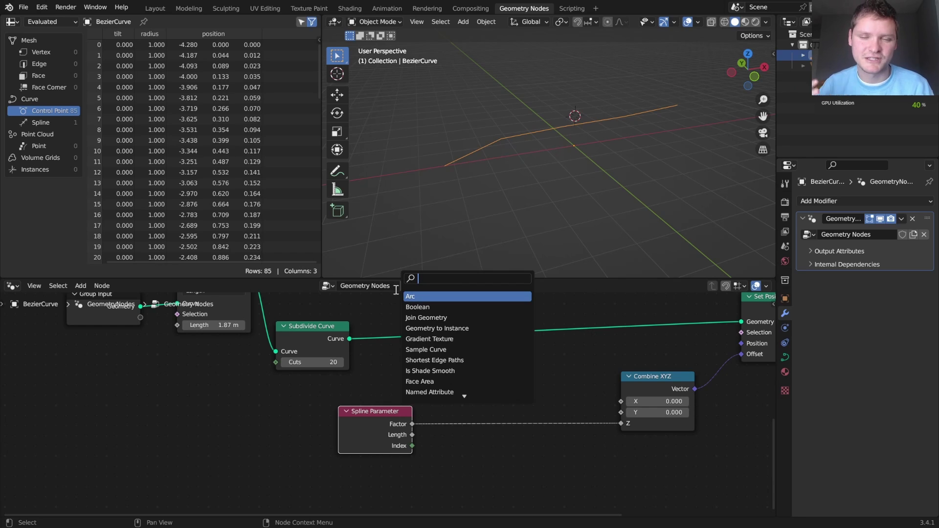
pyautogui.write('math')
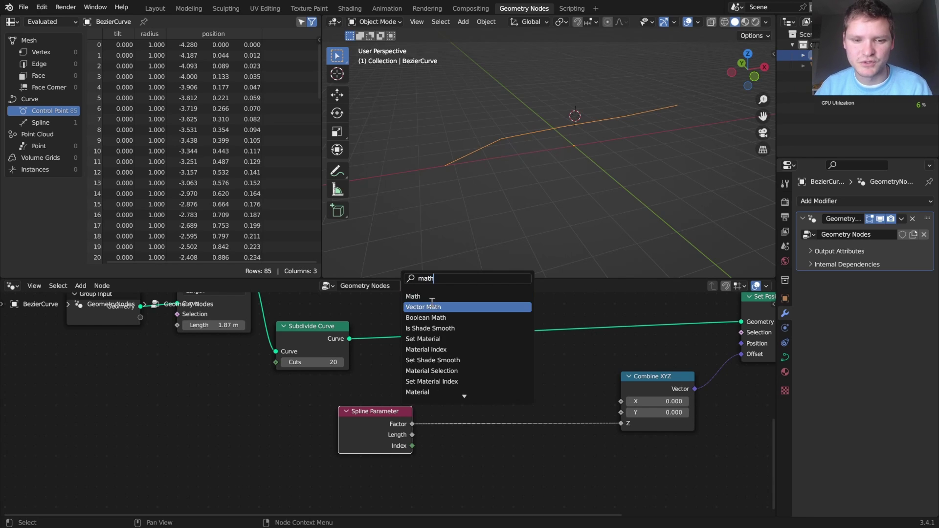
pyautogui.click(423, 306)
pyautogui.press('Escape')
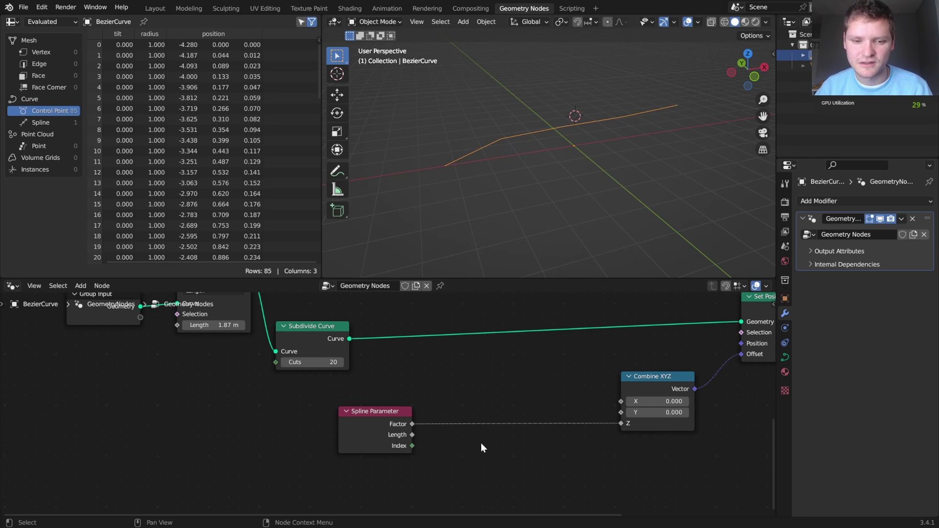
# Insert a Math node between Spline Parameter and Combine XYZ, set to Multiply with a value of 5
pyautogui.hotkey('shift', 'a')
pyautogui.click(422, 275)
pyautogui.write('math')
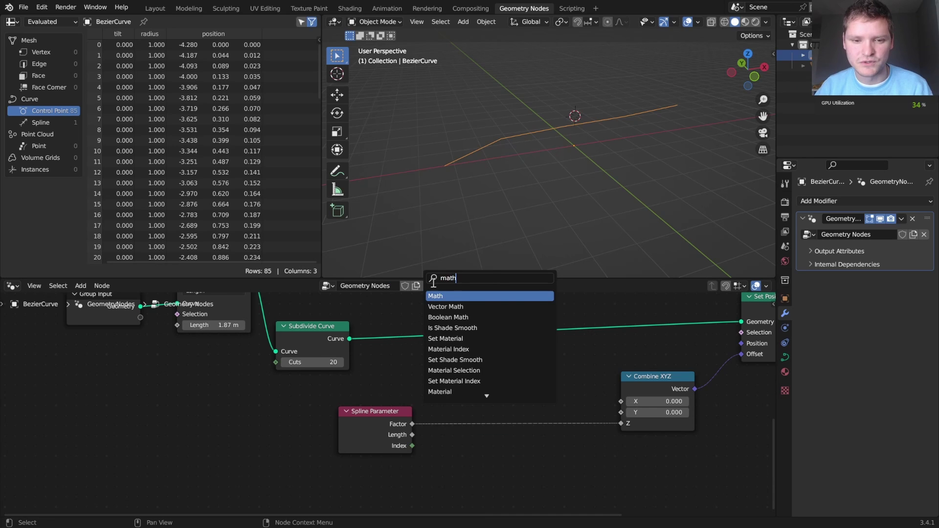
pyautogui.click(442, 295)
pyautogui.click(447, 412)
pyautogui.click(469, 420)
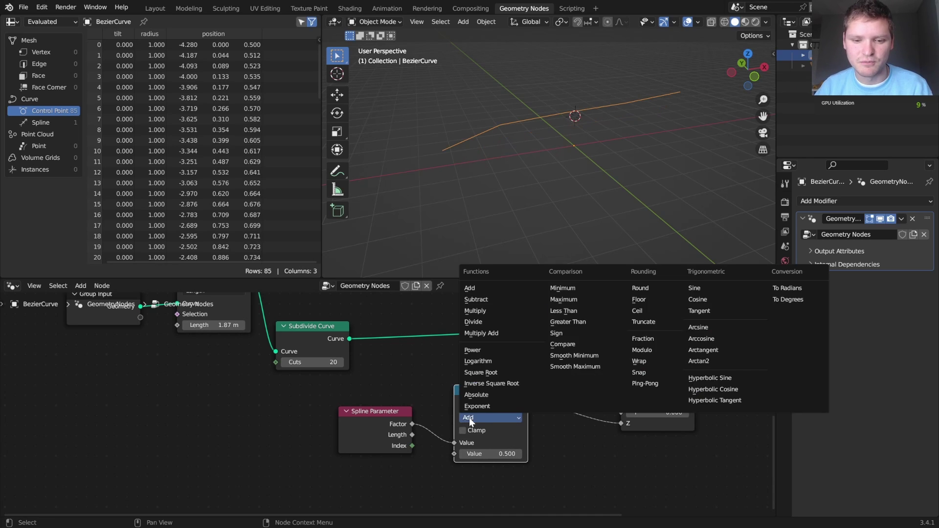
pyautogui.press('m')
pyautogui.click(489, 454)
pyautogui.write('5')
pyautogui.press('Return')
# Duplicate the Multiply node, insert the copy before Combine XYZ as a Fraction operation and inspect the resulting curve
pyautogui.hotkey('shift', 'd')
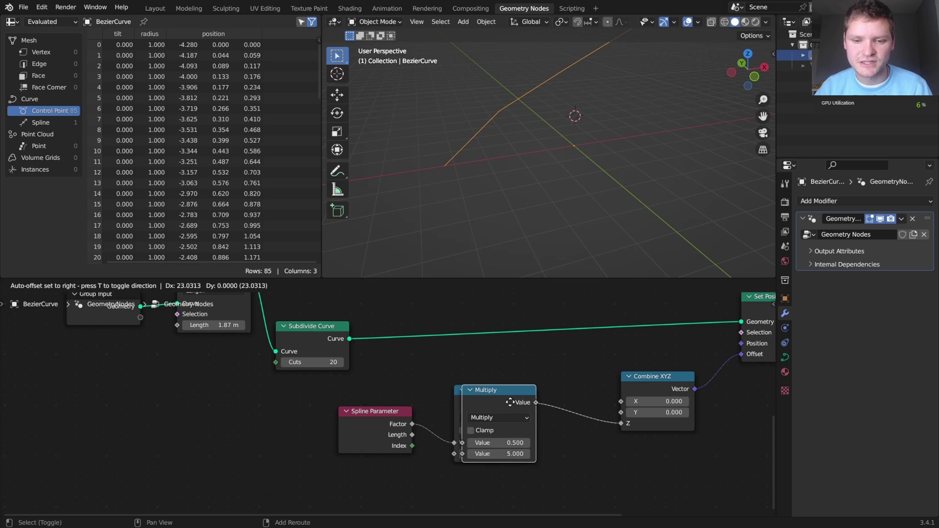
pyautogui.click(605, 412)
pyautogui.click(610, 412)
pyautogui.click(463, 334)
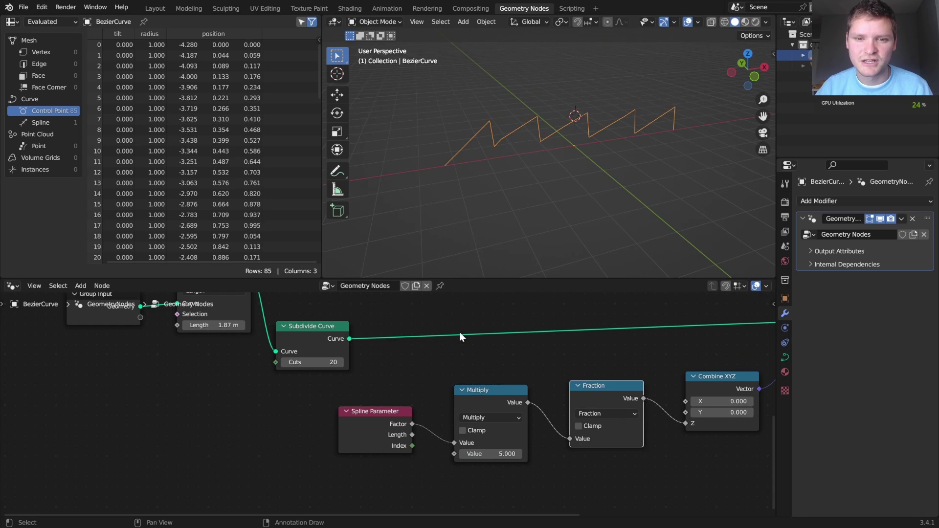
pyautogui.moveTo(521, 181); pyautogui.dragTo(509, 195, button='middle')
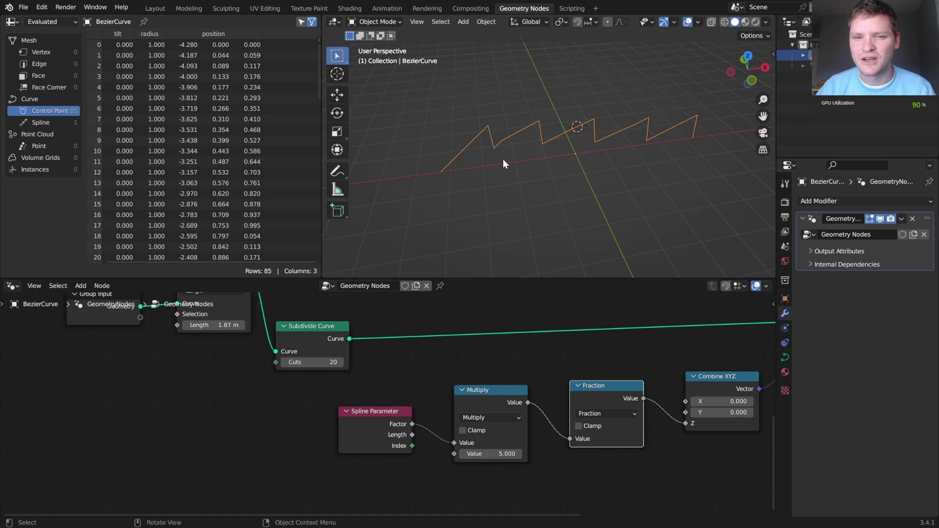
pyautogui.scroll(5, 494, 155)
pyautogui.scroll(-5, 509, 152)
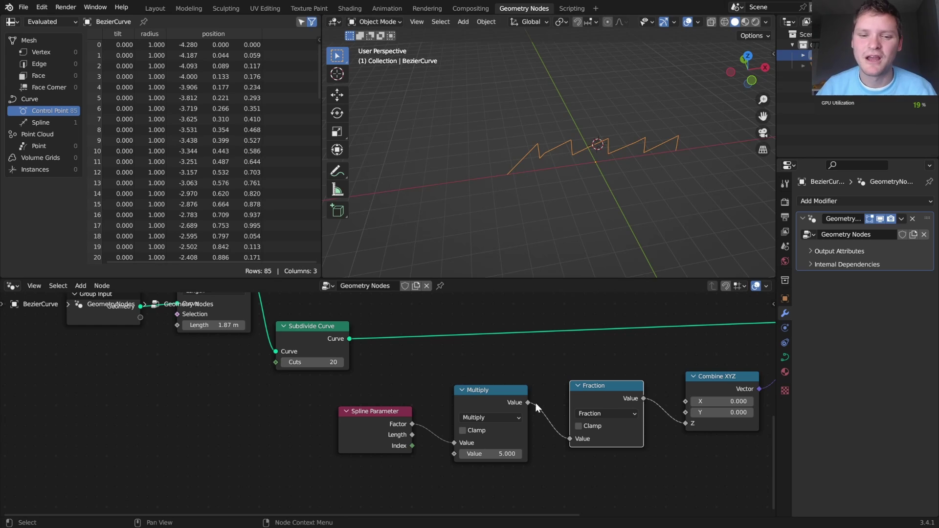
# Delete the Spline Parameter, Multiply and Fraction nodes
pyautogui.scroll(-1, 474, 398)
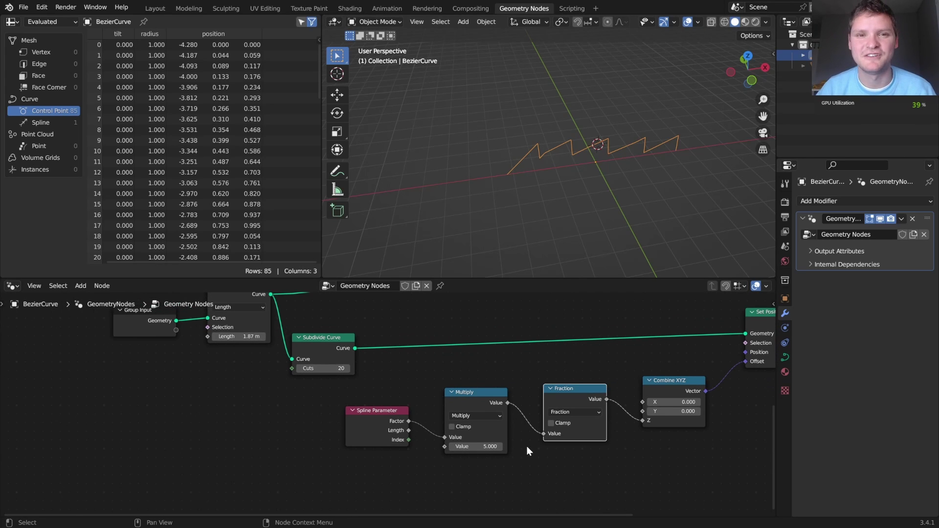
pyautogui.moveTo(579, 458); pyautogui.dragTo(384, 406)
pyautogui.hotkey('ctrl', 'x')
# Add an Index node below the Subdivide Curve node
pyautogui.moveTo(383, 405); pyautogui.dragTo(374, 425, button='middle')
pyautogui.hotkey('shift', 'a')
pyautogui.click(313, 278)
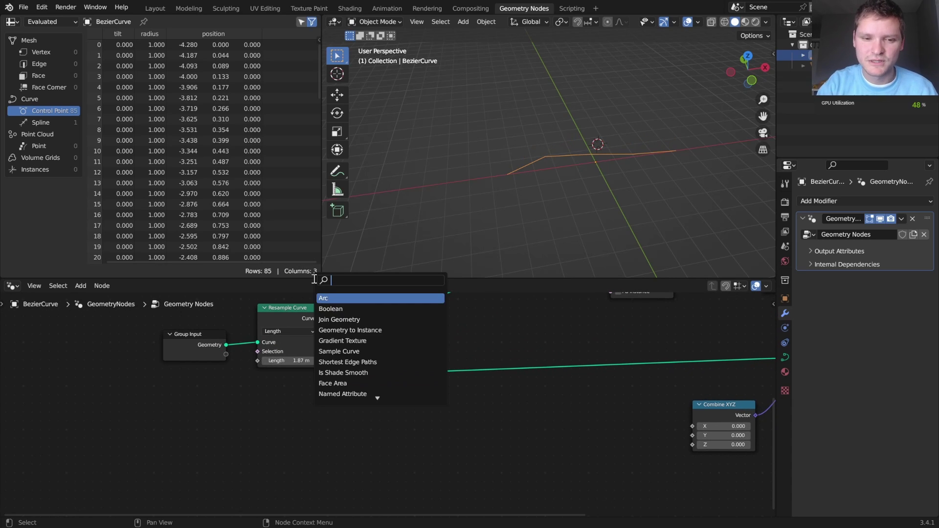
pyautogui.write('index')
pyautogui.press('Return')
pyautogui.click(315, 446)
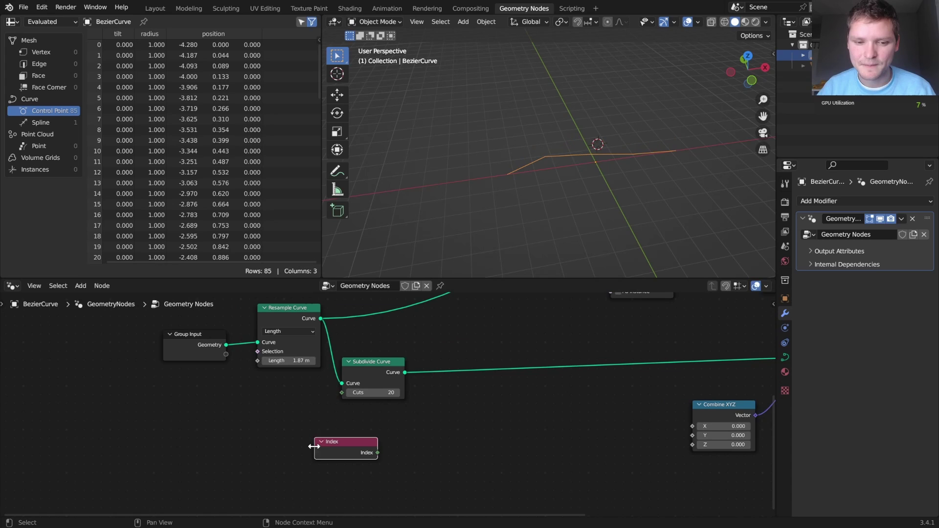
pyautogui.moveTo(314, 446); pyautogui.dragTo(218, 432, button='middle')
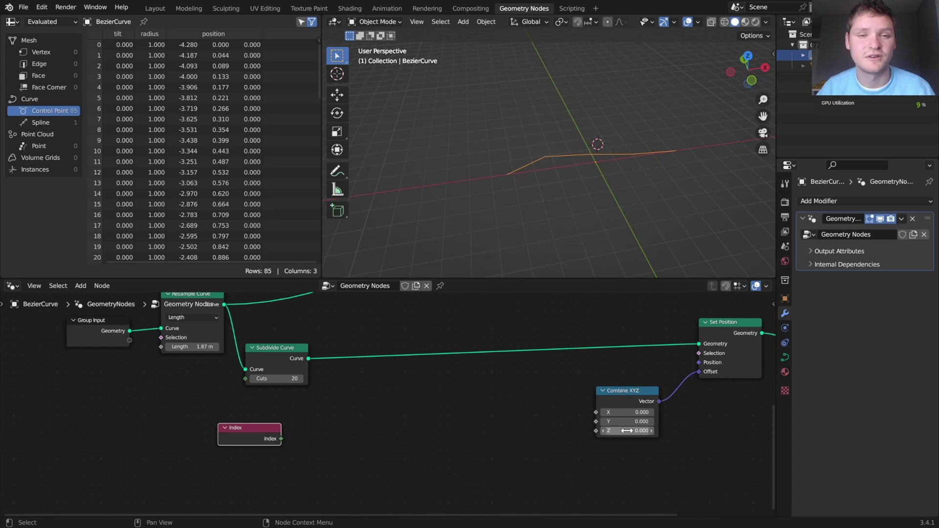
pyautogui.moveTo(382, 431); pyautogui.dragTo(441, 426, button='middle')
pyautogui.moveTo(320, 423); pyautogui.dragTo(317, 419)
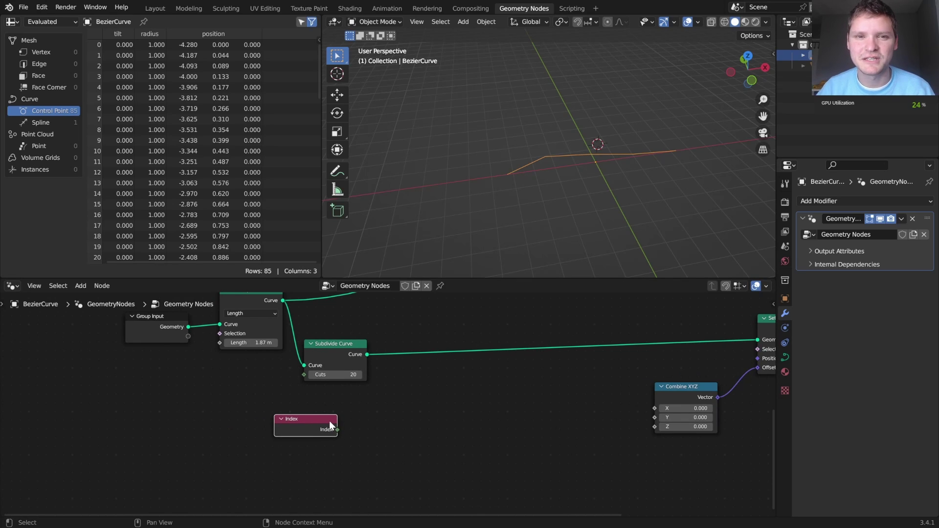
# Add a Math node beside the Index node and connect Index to its first Value input
pyautogui.hotkey('shift', 'a')
pyautogui.click(322, 280)
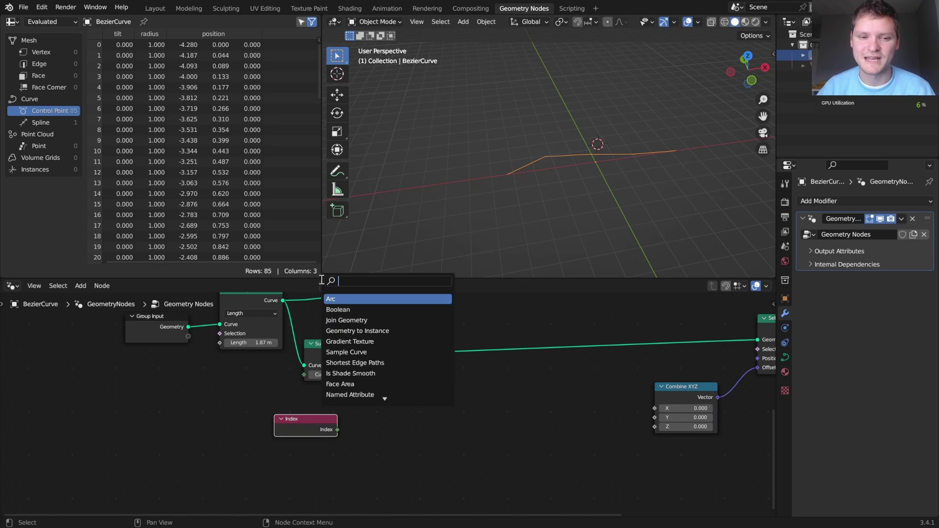
pyautogui.write('math')
pyautogui.press('Return')
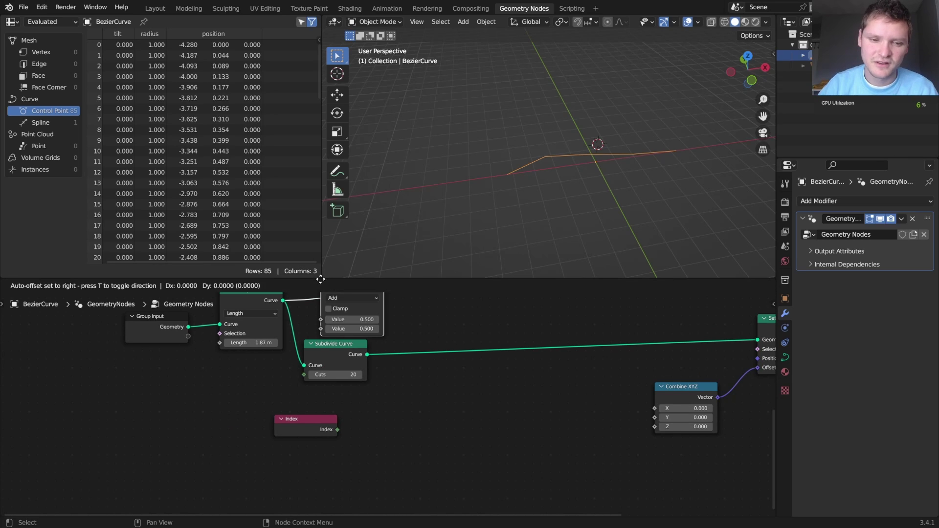
pyautogui.click(392, 422)
pyautogui.keyDown('alt'); pyautogui.moveTo(324, 429); pyautogui.dragTo(404, 429, button='right'); pyautogui.keyUp('alt')
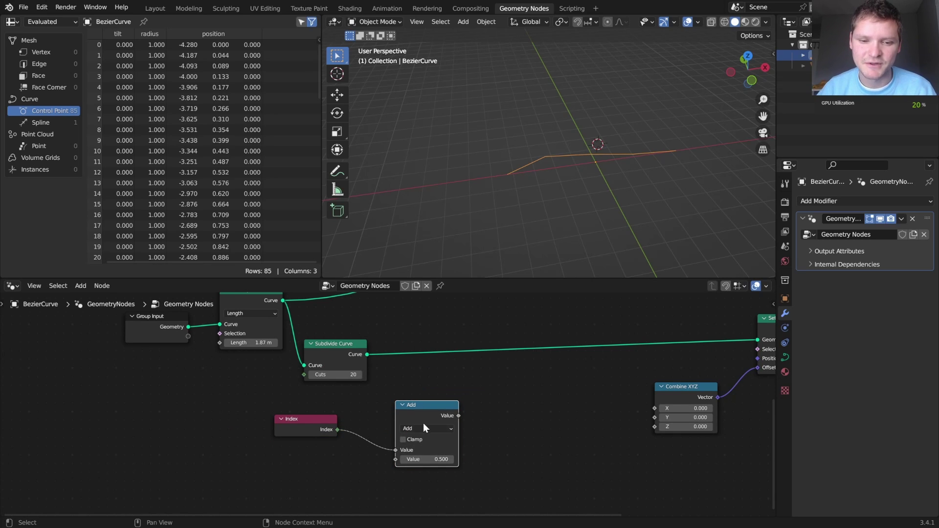
# Set the Math node fed by Index to Divide and move the Group Input, Resample Curve and Subdivide Curve nodes away to make room
pyautogui.click(423, 425)
pyautogui.press('d')
pyautogui.moveTo(274, 379); pyautogui.dragTo(428, 421, button='middle')
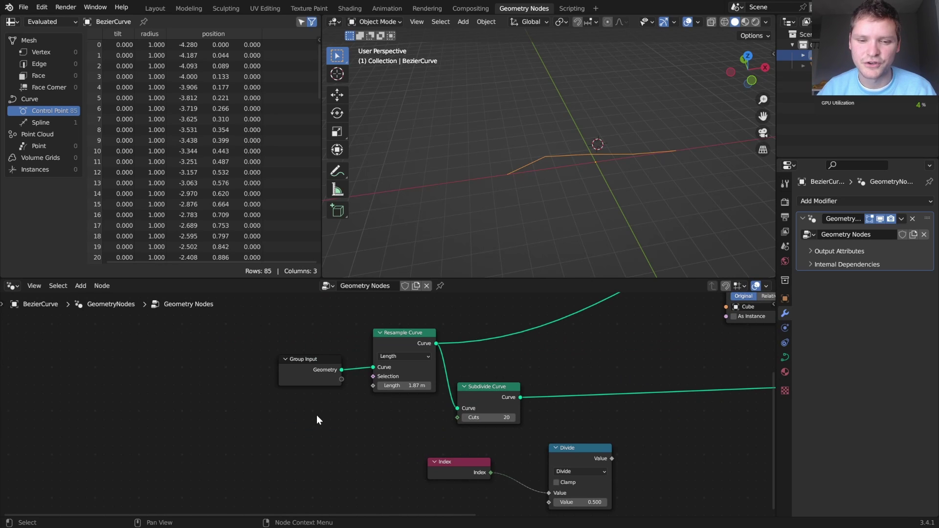
pyautogui.moveTo(317, 420); pyautogui.dragTo(503, 369)
pyautogui.press('g')
pyautogui.click(301, 364)
pyautogui.click(313, 377)
# Add a Domain Size node, feed it the Subdivide Curve output and set its component to Curve
pyautogui.hotkey('shift', 'a')
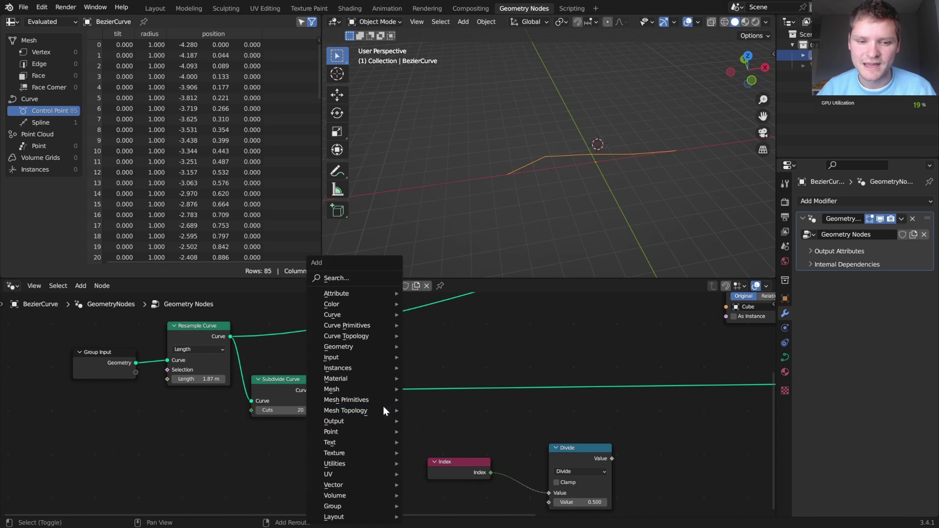
pyautogui.click(344, 284)
pyautogui.write('domain')
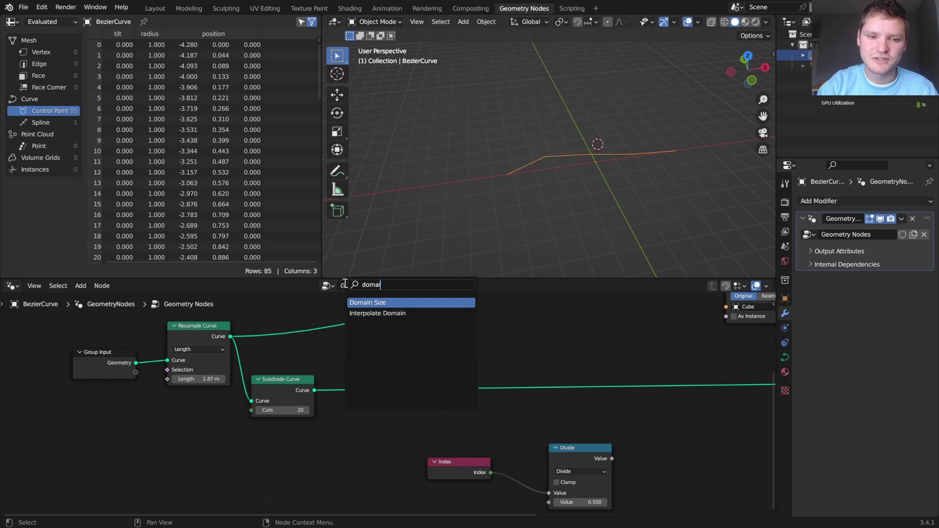
pyautogui.press('Return')
pyautogui.click(321, 429)
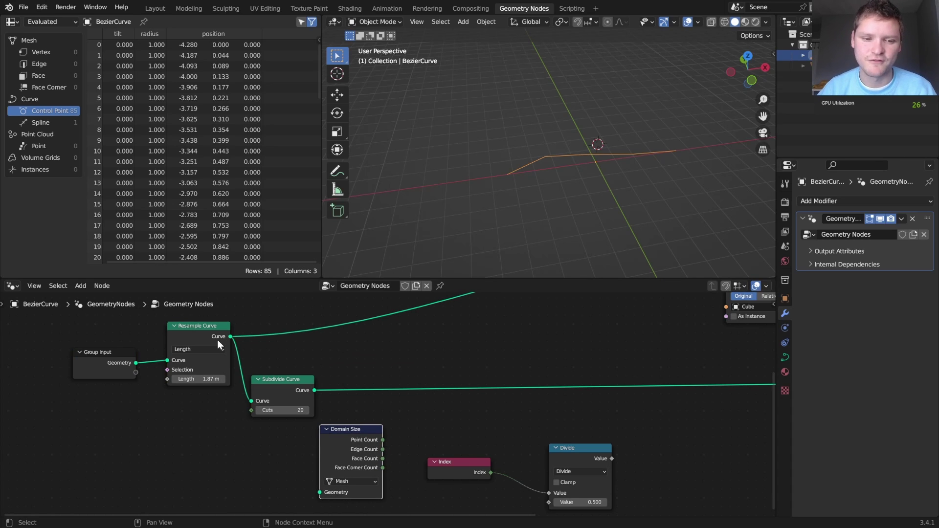
pyautogui.moveTo(315, 390); pyautogui.dragTo(314, 459)
pyautogui.click(342, 448)
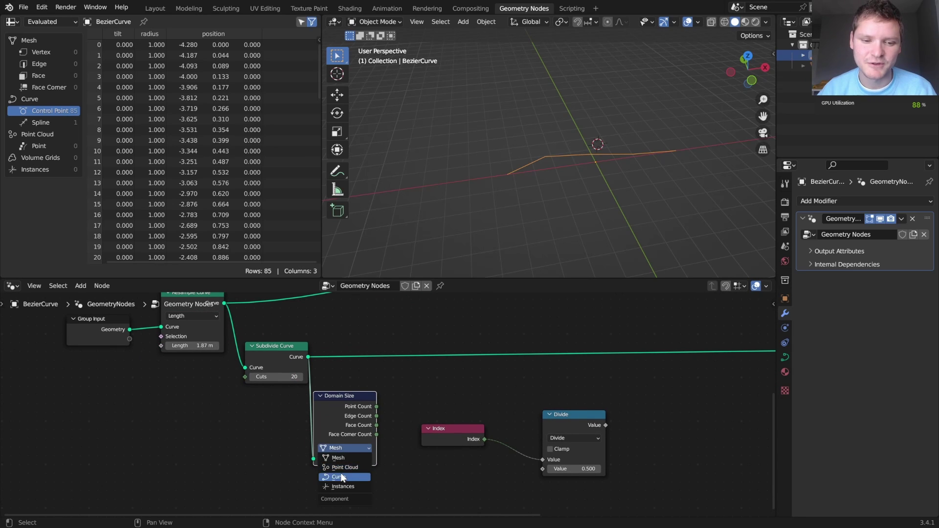
pyautogui.click(339, 477)
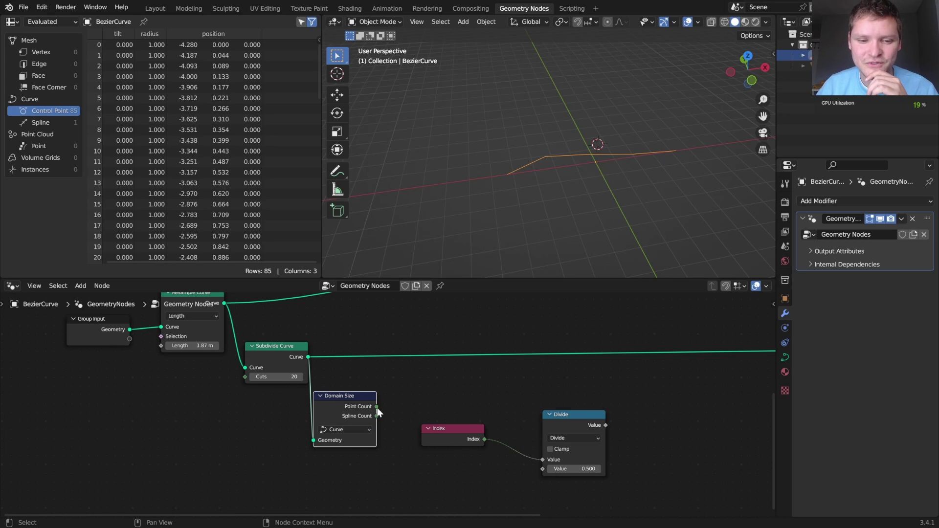
# Move Index below Domain Size and add a Math node on Point Count that subtracts 1
pyautogui.moveTo(378, 413)
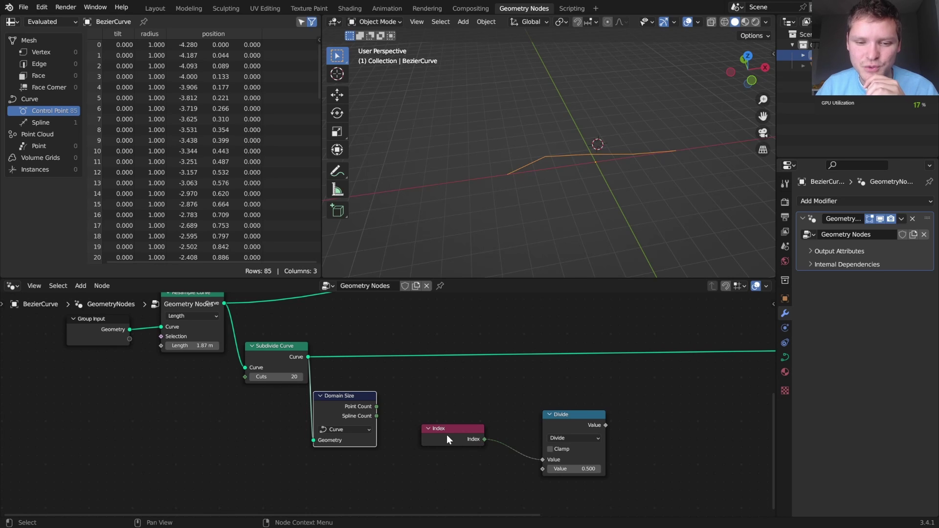
pyautogui.moveTo(447, 436); pyautogui.dragTo(339, 465)
pyautogui.moveTo(377, 407); pyautogui.dragTo(411, 406)
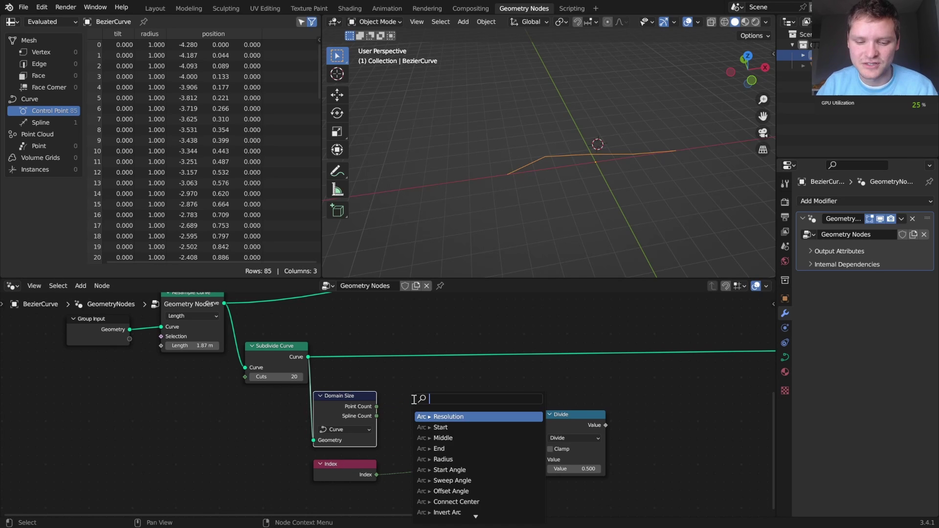
pyautogui.write('add')
pyautogui.press('Return')
pyautogui.click(406, 397)
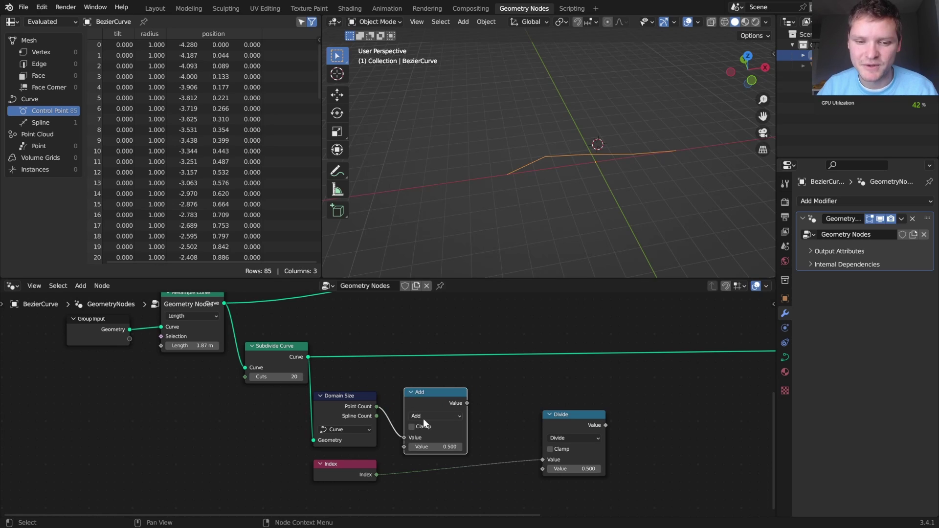
pyautogui.click(423, 418)
pyautogui.press('s')
pyautogui.click(442, 449)
pyautogui.write('1')
pyautogui.press('Return')
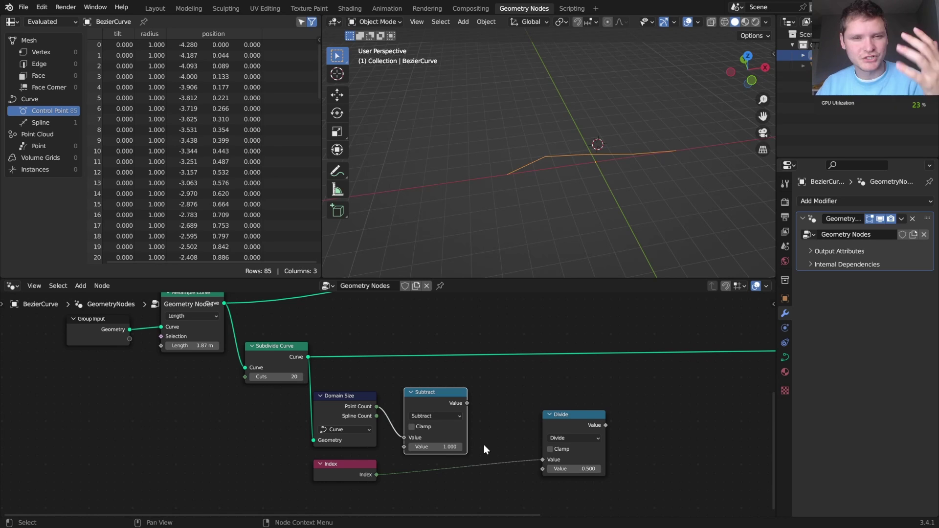
# Connect the Subtract output to Divide's second Value input and move the Divide node closer
pyautogui.moveTo(491, 437); pyautogui.dragTo(466, 428, button='middle')
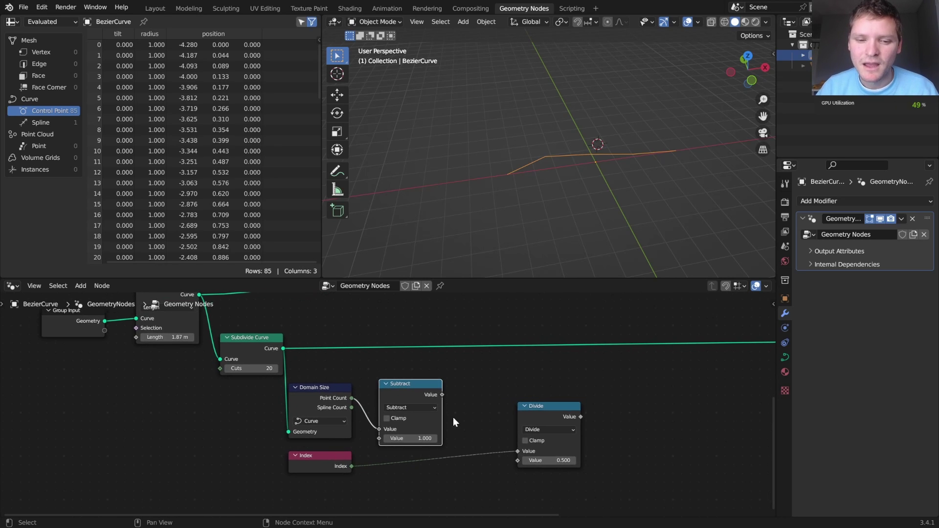
pyautogui.moveTo(442, 394); pyautogui.dragTo(518, 460)
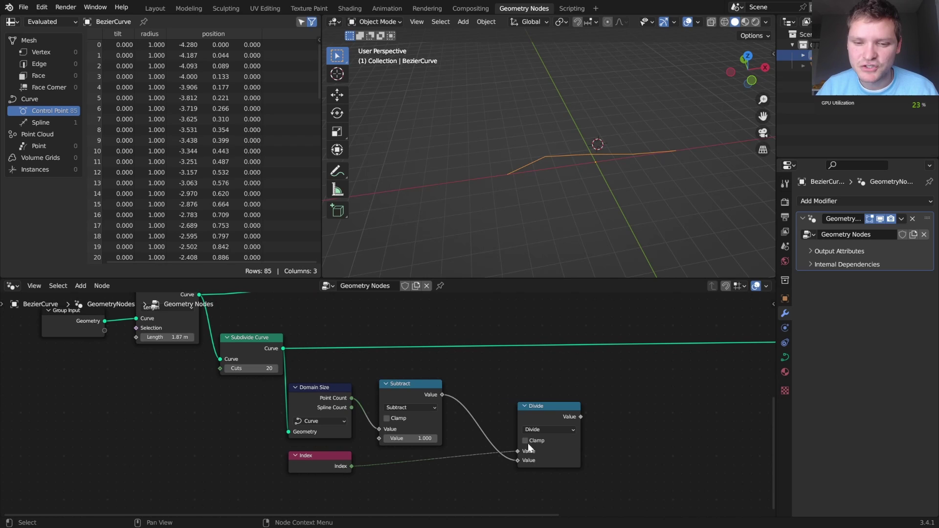
pyautogui.moveTo(534, 418); pyautogui.dragTo(510, 427)
pyautogui.moveTo(540, 419); pyautogui.dragTo(319, 427, button='middle')
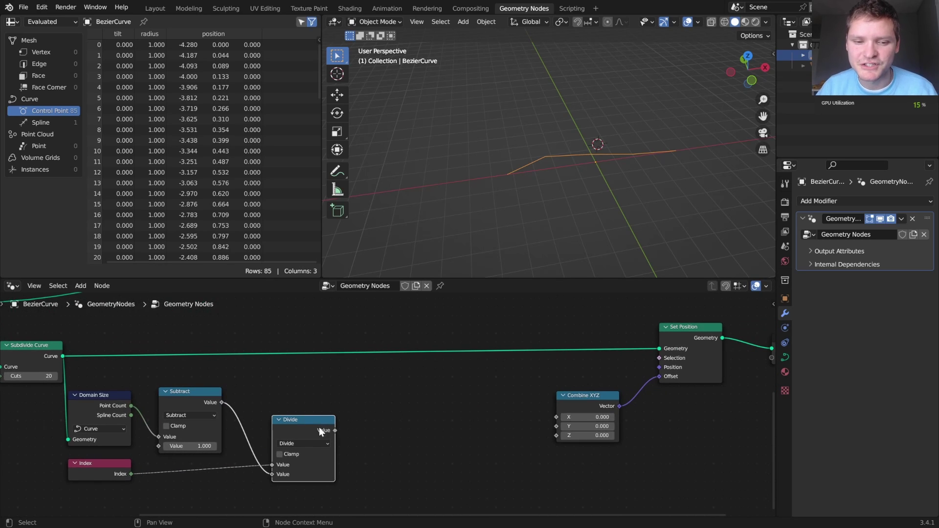
# Try the Divide result as the Z input of Combine XYZ, inspect the curve and undo the connection
pyautogui.moveTo(335, 431); pyautogui.dragTo(557, 435)
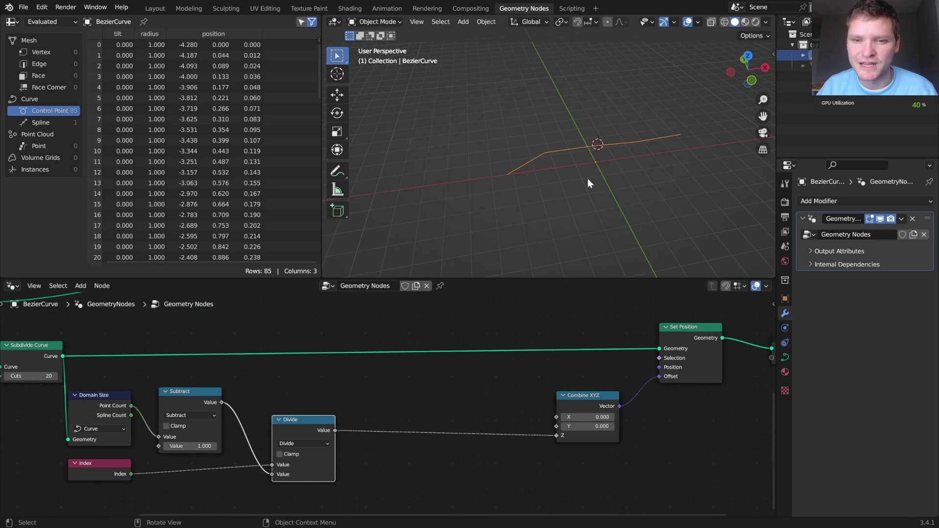
pyautogui.moveTo(588, 178); pyautogui.dragTo(577, 136, button='middle')
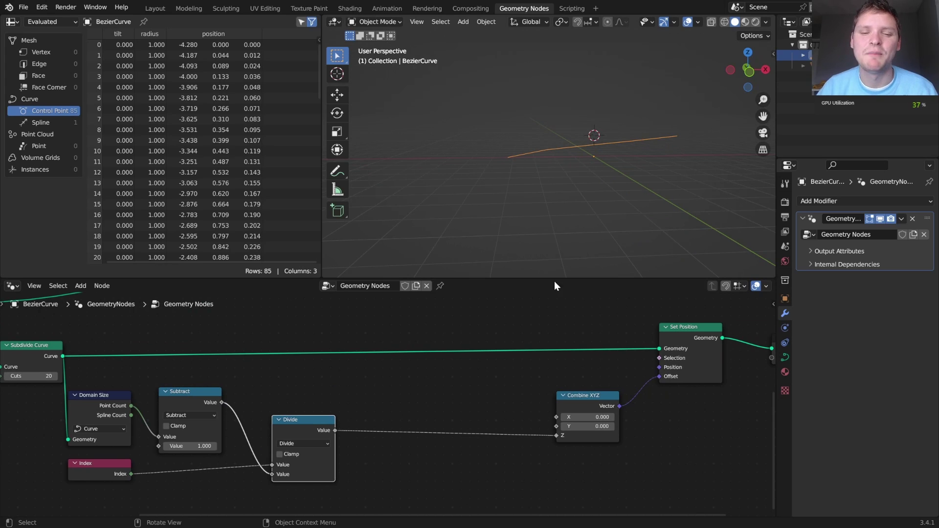
pyautogui.hotkey('ctrl', 'z')
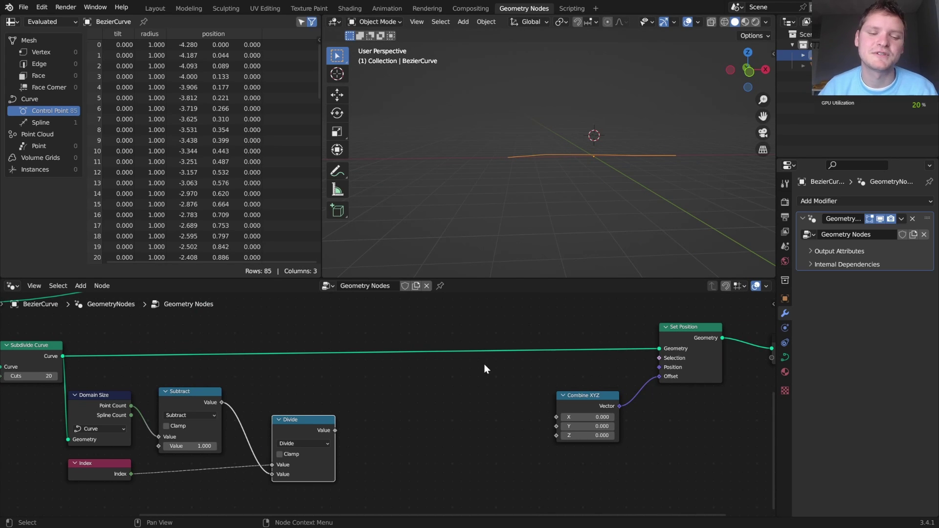
# Duplicate the Divide node, place the copy after it with Divide feeding its first Value, and set it to Multiply
pyautogui.moveTo(356, 415); pyautogui.dragTo(543, 390, button='middle')
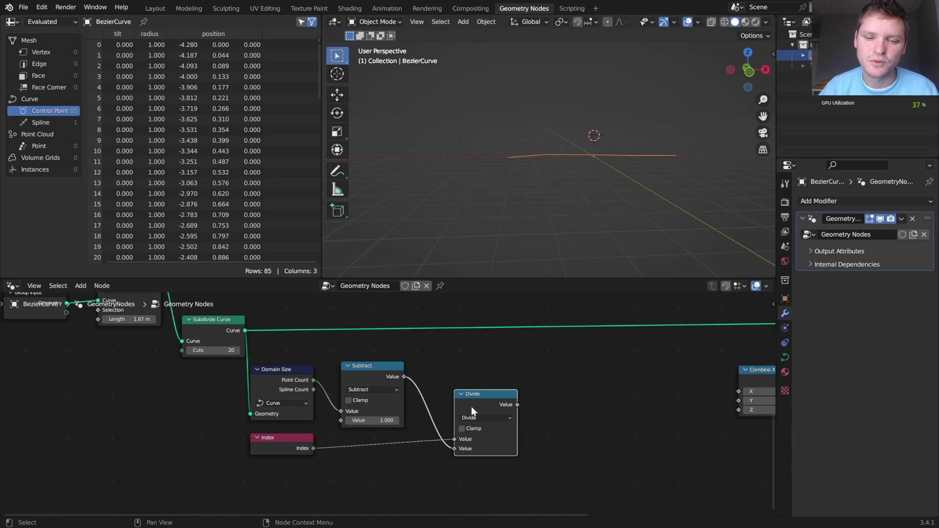
pyautogui.moveTo(485, 400); pyautogui.dragTo(453, 398)
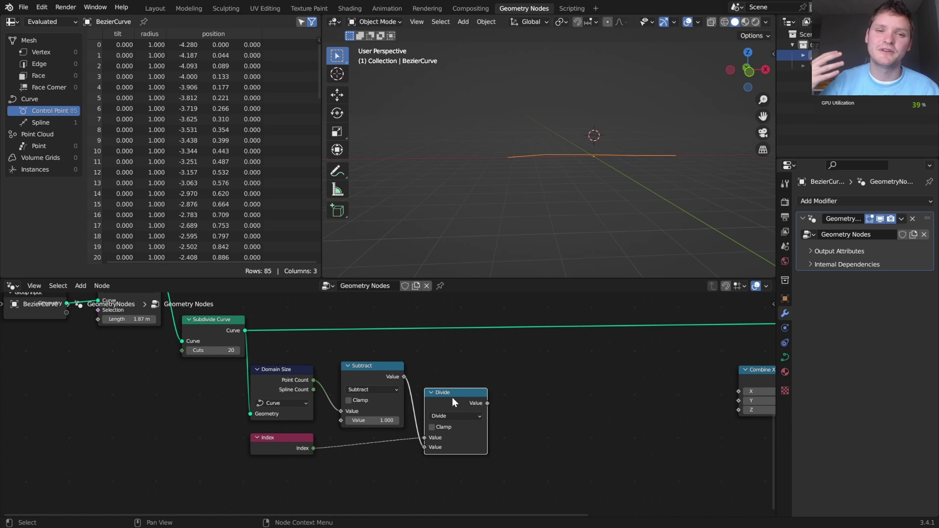
pyautogui.hotkey('shift', 'd')
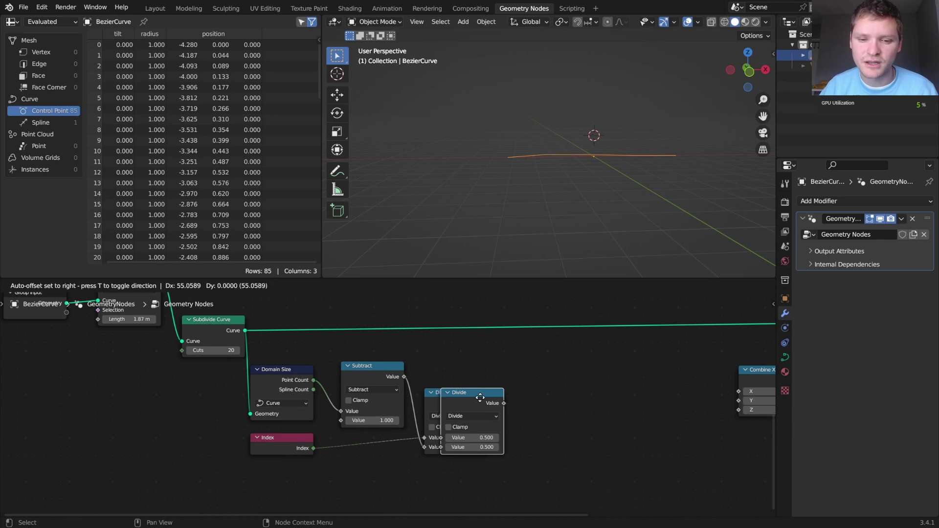
pyautogui.click(516, 401)
pyautogui.click(520, 413)
pyautogui.click(519, 323)
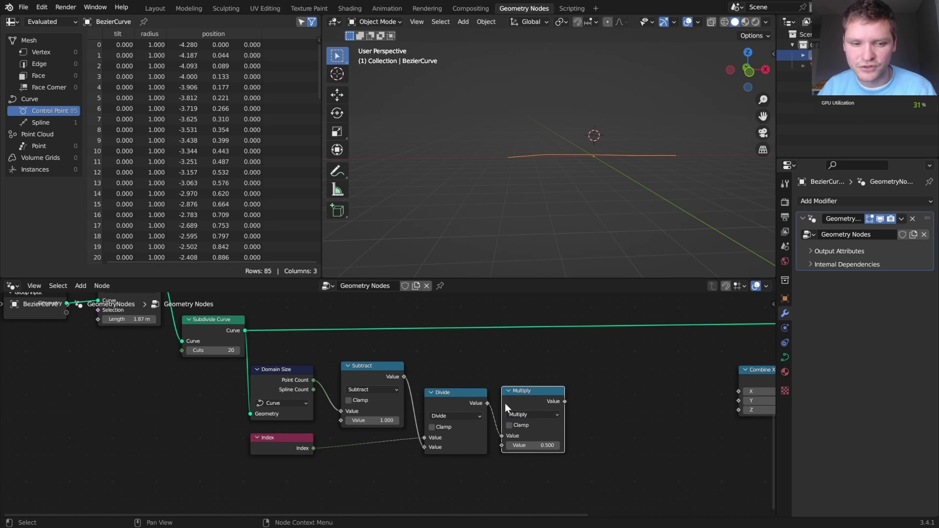
# Duplicate the Domain Size node above the Subdivide Curve link and connect the Resample Curve output to its Geometry input
pyautogui.moveTo(284, 392); pyautogui.dragTo(330, 466, button='middle')
pyautogui.hotkey('shift', 'd')
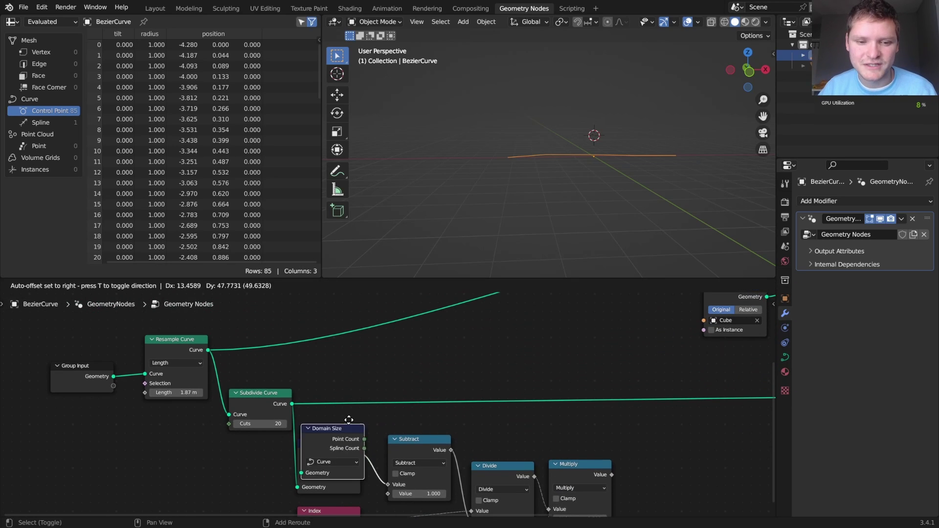
pyautogui.click(408, 363)
pyautogui.keyDown('alt'); pyautogui.moveTo(186, 351); pyautogui.dragTo(423, 375, button='right'); pyautogui.keyUp('alt')
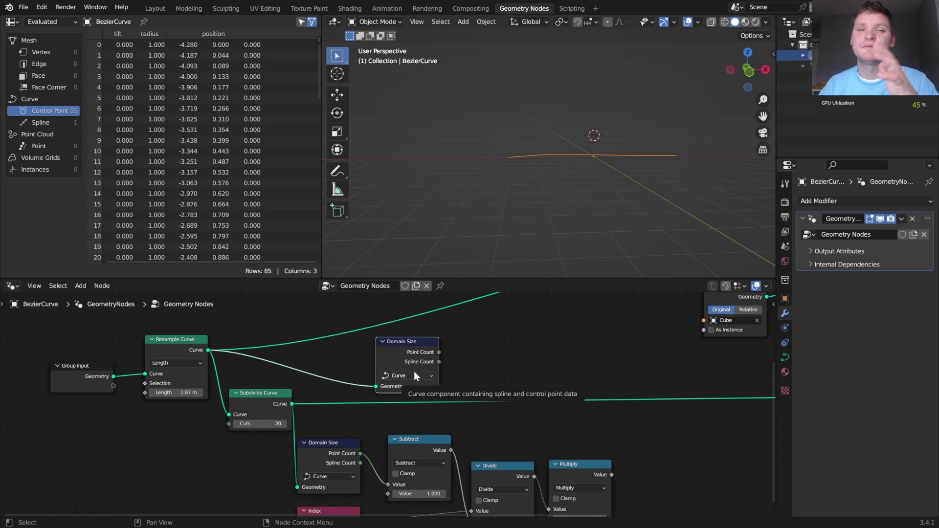
pyautogui.moveTo(460, 389); pyautogui.dragTo(376, 359, button='middle')
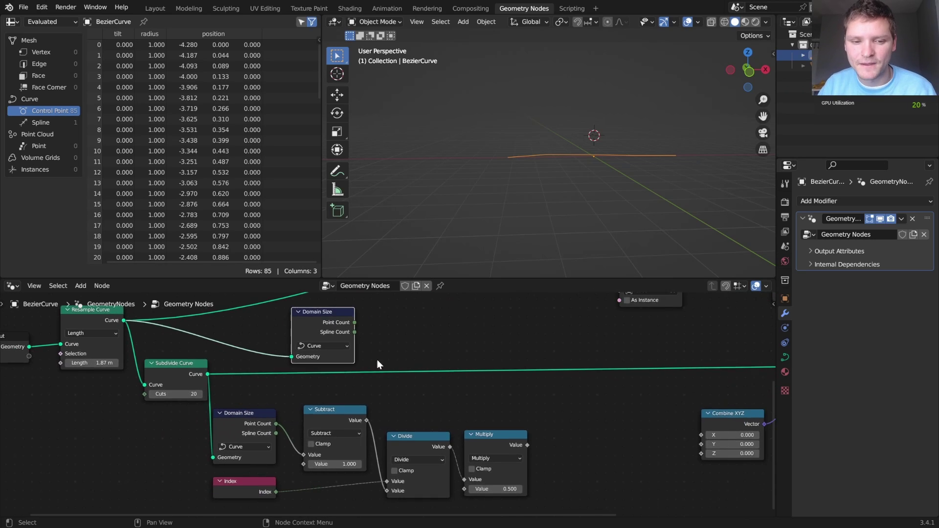
# Duplicate the Subtract node for the new Domain Size's Point Count and connect its result to Multiply's second Value
pyautogui.click(360, 409)
pyautogui.hotkey('shift', 'd')
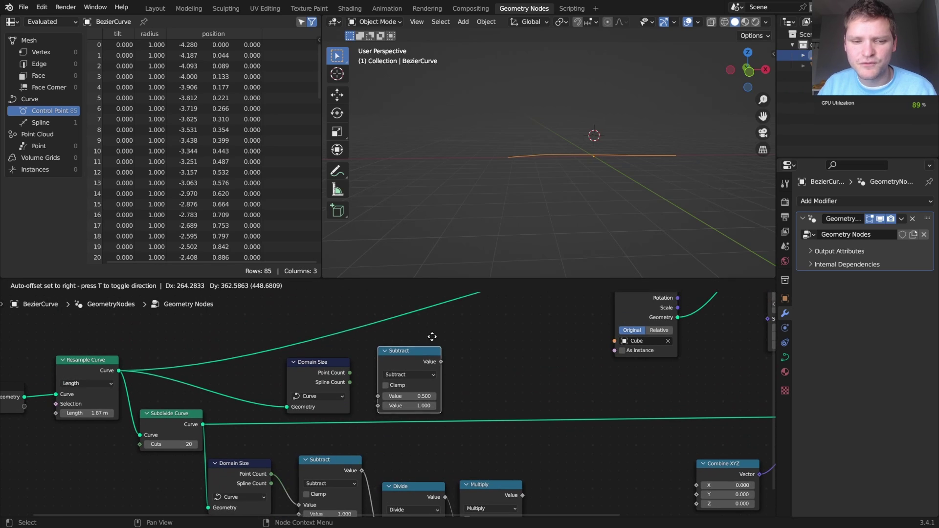
pyautogui.click(436, 342)
pyautogui.moveTo(350, 372); pyautogui.dragTo(406, 395)
pyautogui.moveTo(450, 383); pyautogui.dragTo(430, 336, button='middle')
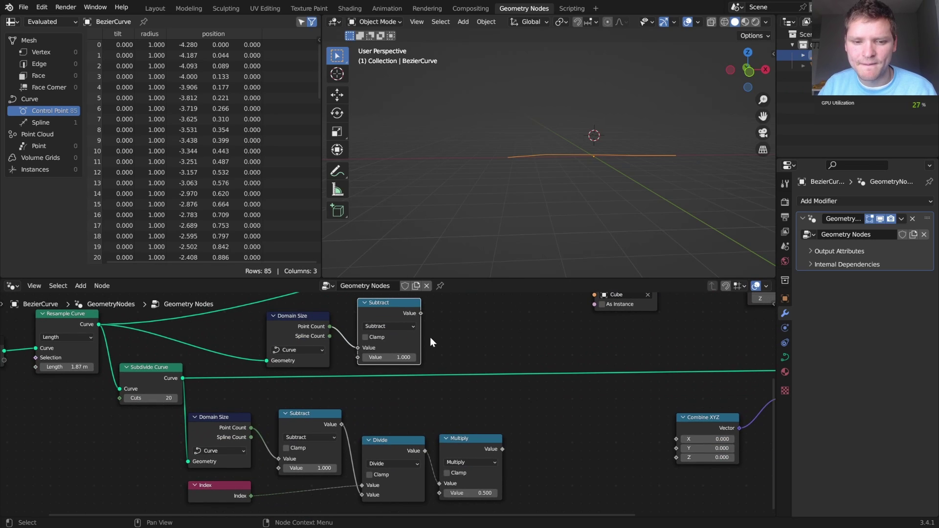
pyautogui.moveTo(419, 313); pyautogui.dragTo(441, 493)
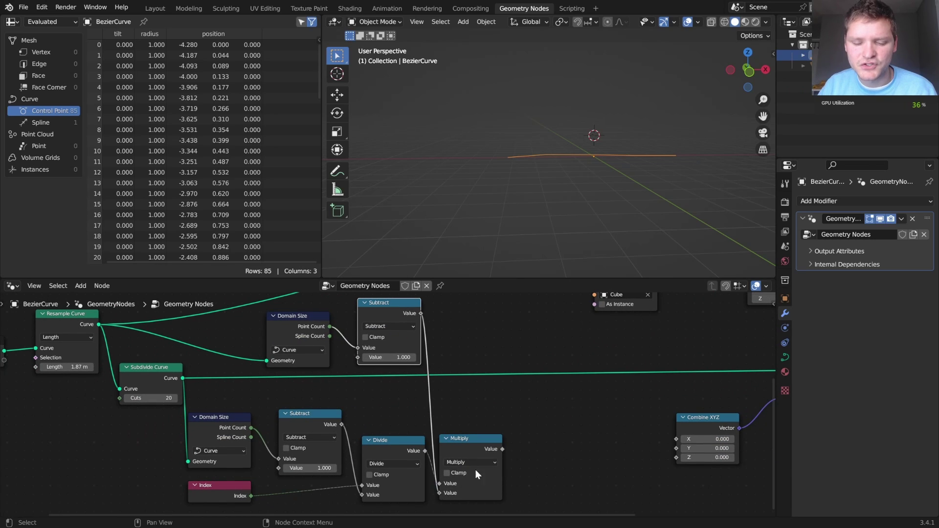
# Duplicate the Multiply node as a Fraction operation fed by Multiply and connect its output to the Z input of Combine XYZ
pyautogui.moveTo(504, 447); pyautogui.dragTo(409, 427, button='middle')
pyautogui.click(392, 424)
pyautogui.hotkey('shift', 'd')
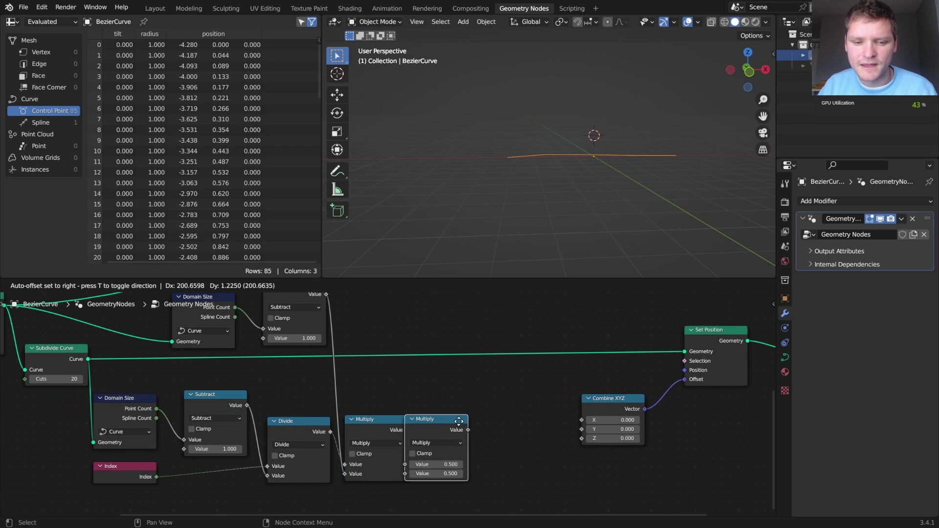
pyautogui.click(439, 428)
pyautogui.moveTo(407, 430); pyautogui.dragTo(428, 459)
pyautogui.click(456, 436)
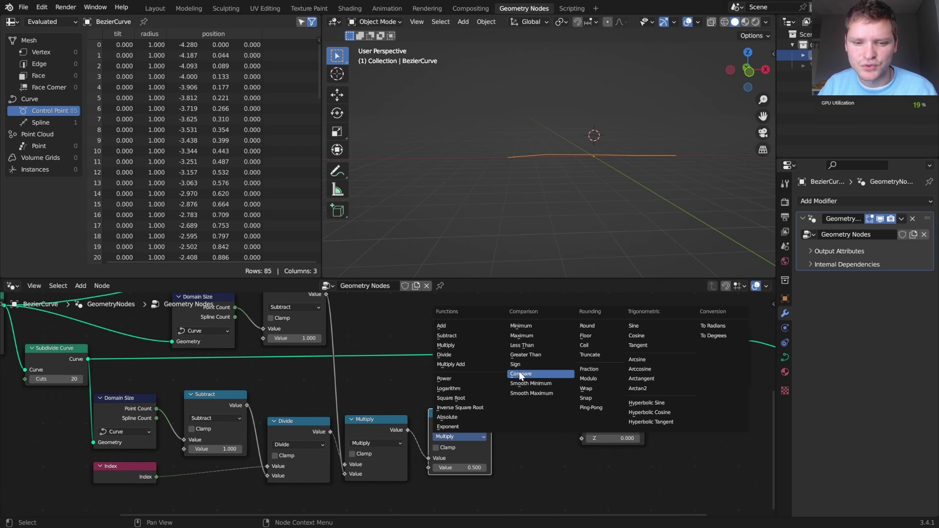
pyautogui.click(587, 368)
pyautogui.moveTo(261, 359); pyautogui.dragTo(328, 373, button='middle')
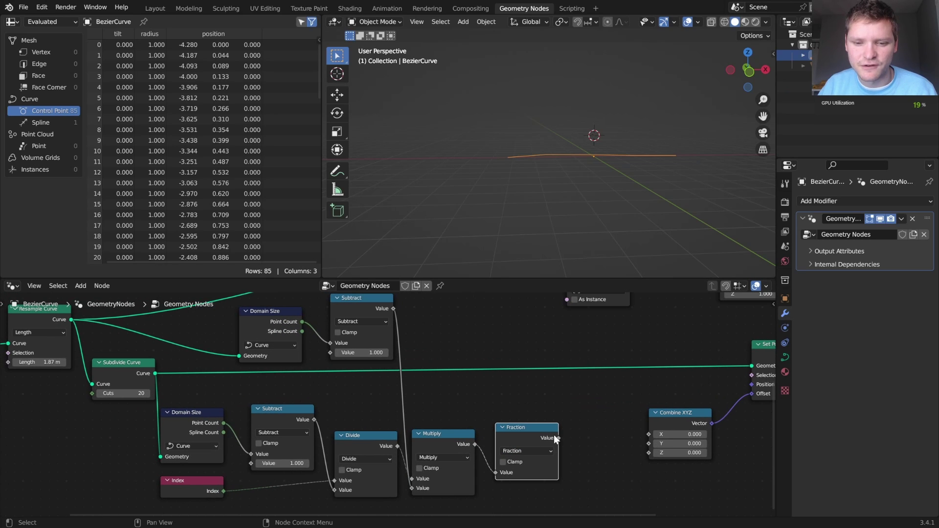
pyautogui.moveTo(559, 438); pyautogui.dragTo(645, 453)
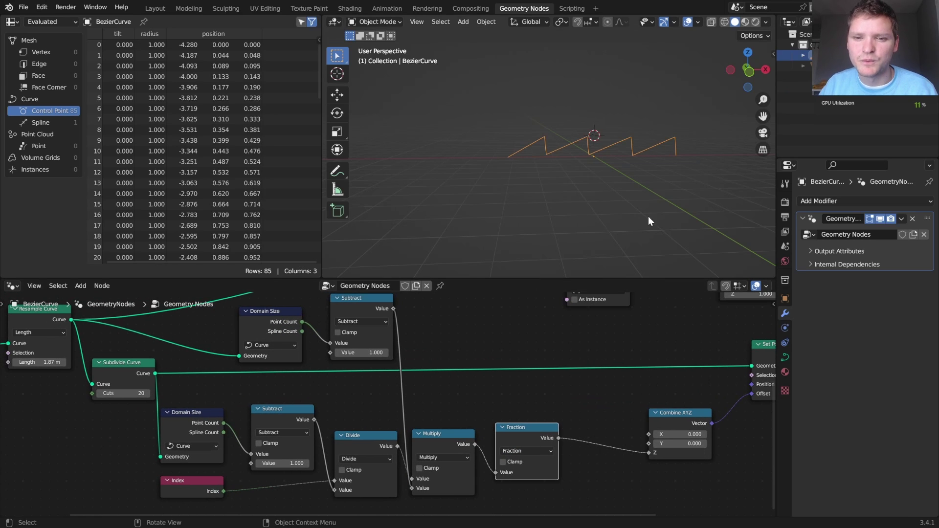
# Examine the offset curve from several angles in the viewport and compare it with the node chain driving it
pyautogui.moveTo(648, 216)
pyautogui.mouseDown(button='middle')
pyautogui.moveTo(626, 196)
pyautogui.moveTo(630, 214)
pyautogui.mouseUp(button='middle')
pyautogui.keyDown('shift'); pyautogui.moveTo(553, 164); pyautogui.dragTo(518, 144, button='middle'); pyautogui.keyUp('shift')
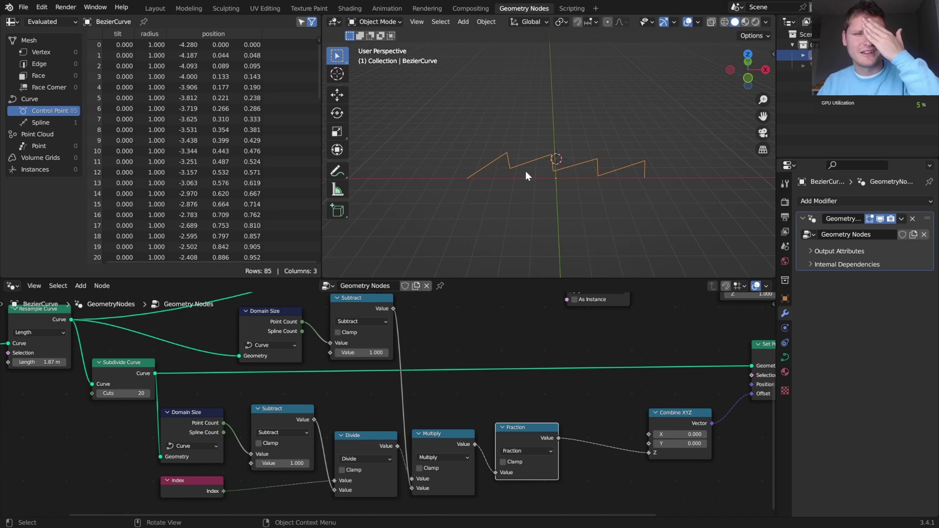
pyautogui.scroll(2, 581, 187)
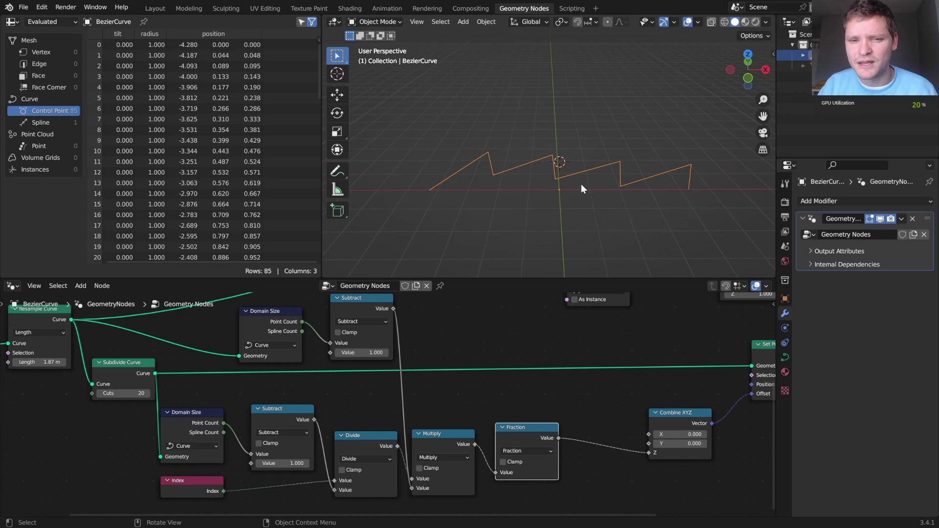
pyautogui.moveTo(472, 166); pyautogui.dragTo(468, 194, button='middle')
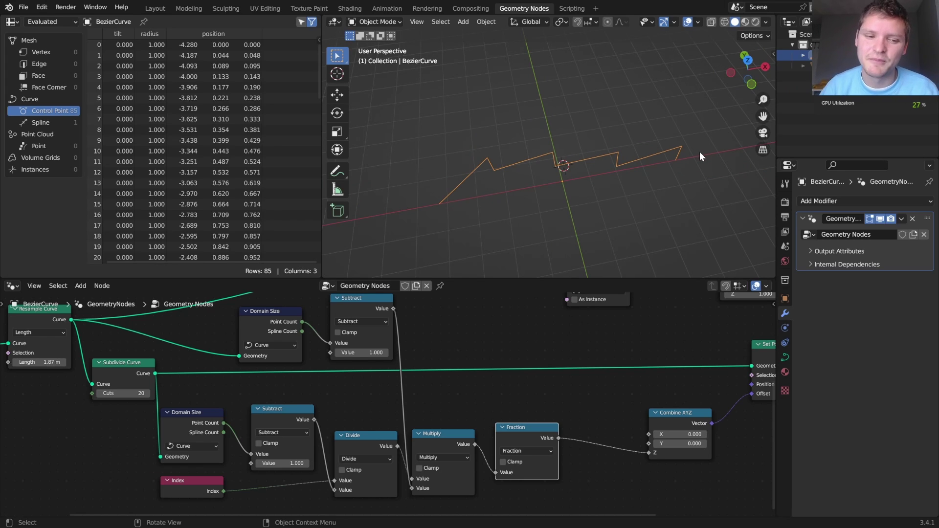
pyautogui.scroll(-1, 283, 353)
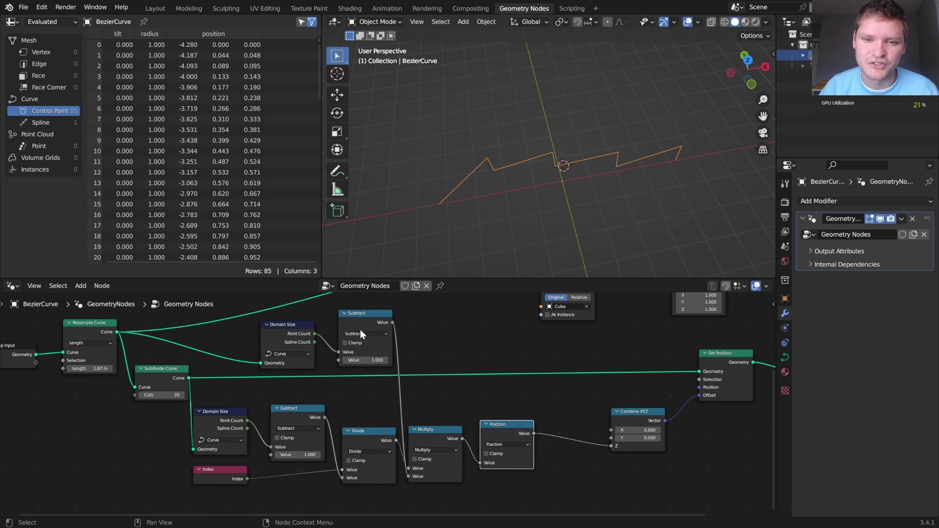
pyautogui.moveTo(468, 368); pyautogui.dragTo(363, 366, button='middle')
pyautogui.moveTo(460, 154); pyautogui.dragTo(439, 121, button='middle')
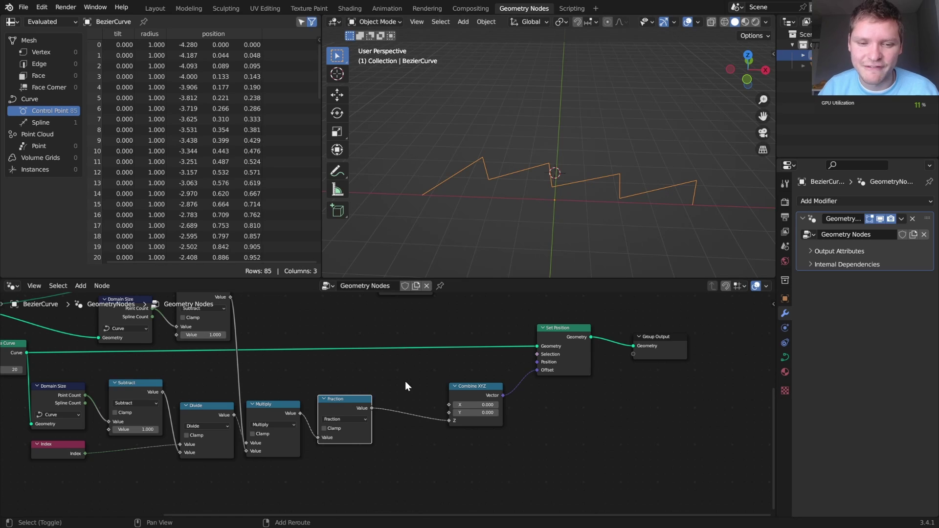
# Insert an RGB Curves node between the Fraction node and the Z input of Combine XYZ
pyautogui.hotkey('shift', 'a')
pyautogui.write('rgb')
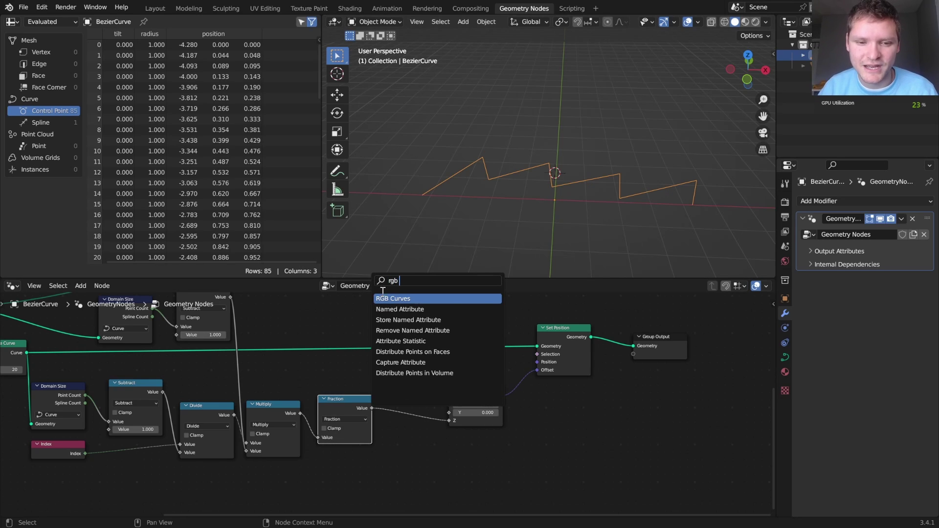
pyautogui.press('Return')
pyautogui.click(430, 429)
pyautogui.scroll(2, 431, 430)
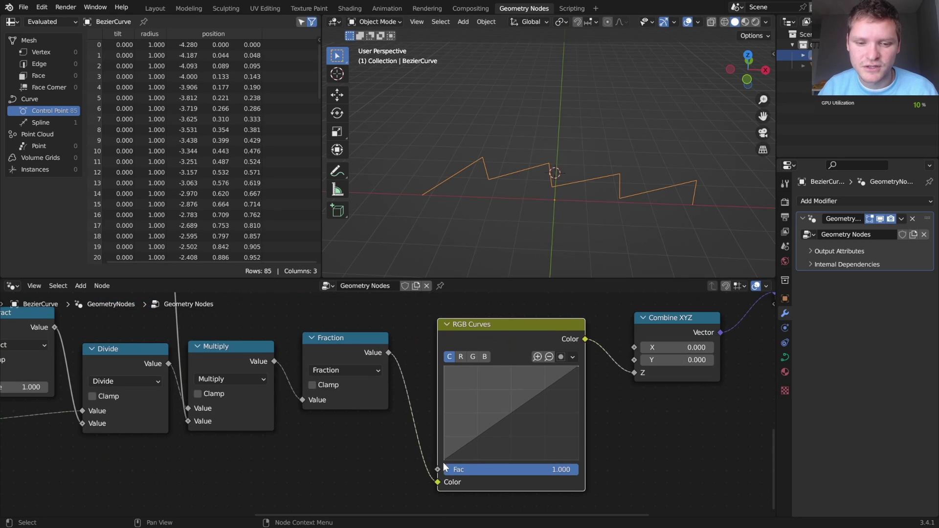
# Shape the RGB Curves profile into a symmetric sag with its start raised to 1.0 and its middle point at about 0.51, 0.35
pyautogui.moveTo(446, 462); pyautogui.dragTo(450, 357)
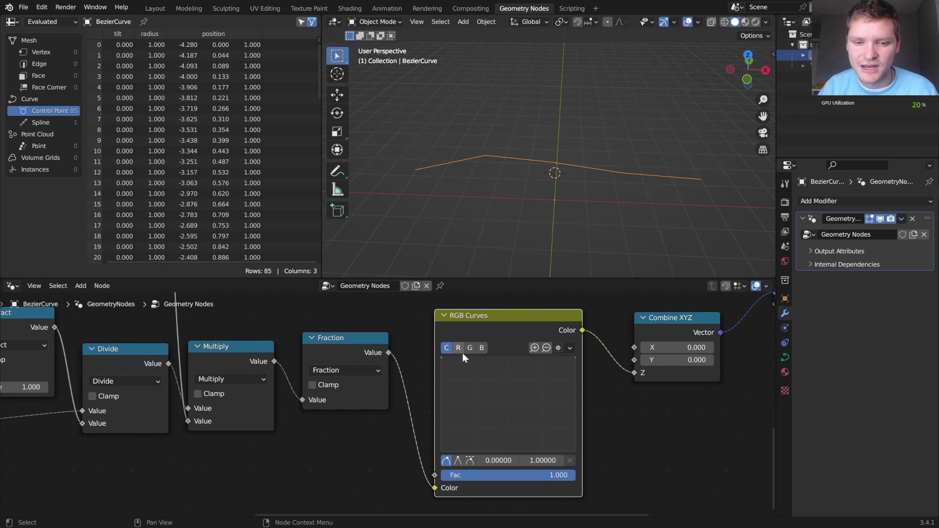
pyautogui.moveTo(511, 358); pyautogui.dragTo(542, 383)
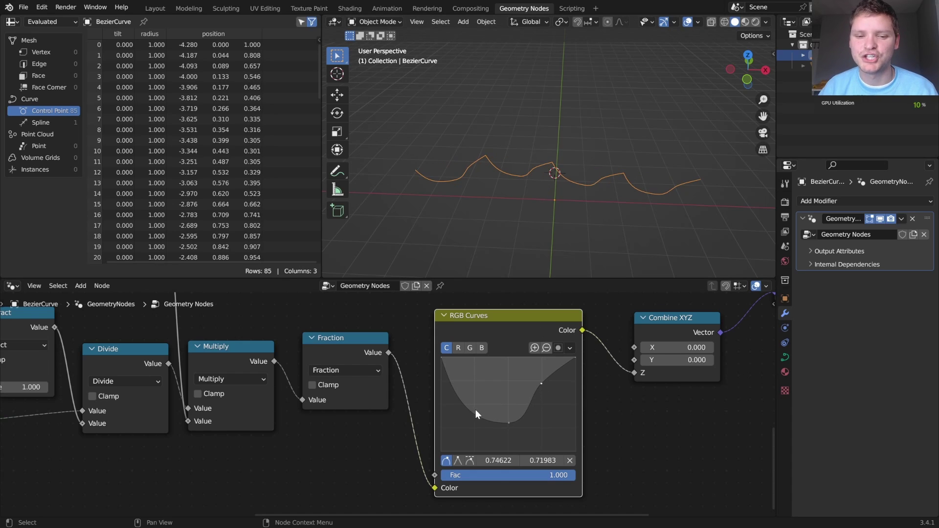
pyautogui.moveTo(475, 410); pyautogui.dragTo(476, 386)
pyautogui.hotkey('ctrl', 'z')
pyautogui.hotkey('ctrl', 'z')
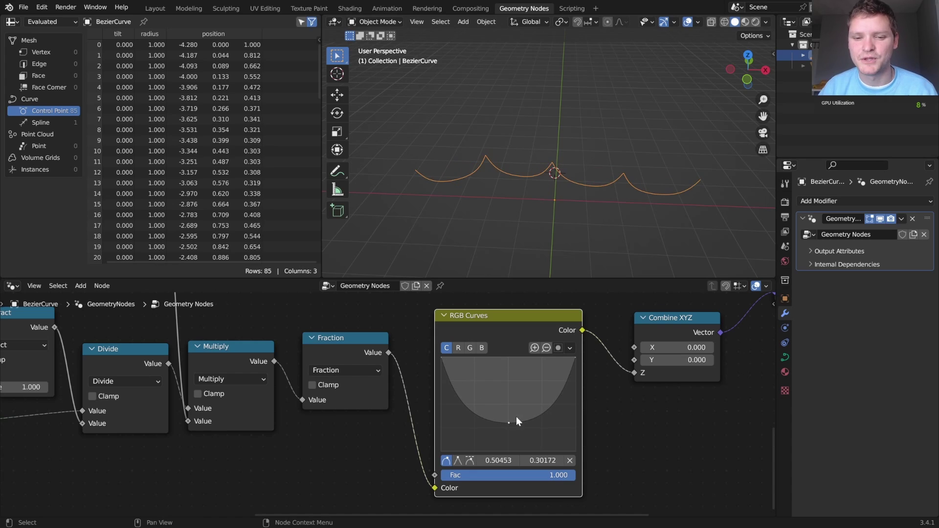
pyautogui.moveTo(509, 422); pyautogui.dragTo(509, 415)
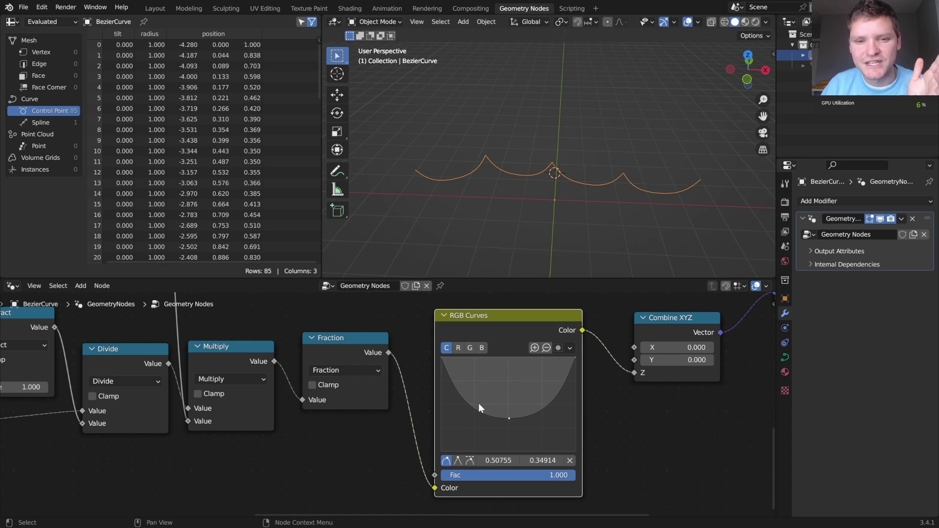
# Combine the Instance on Points and Set Position outputs in a Join Geometry node feeding the Group Output
pyautogui.scroll(-8, 478, 403)
pyautogui.moveTo(269, 395); pyautogui.dragTo(466, 429, button='middle')
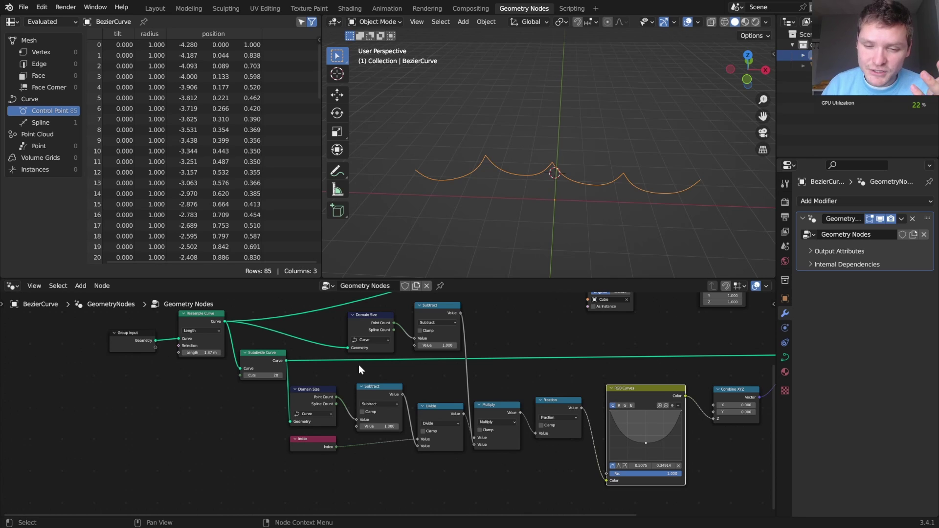
pyautogui.moveTo(665, 391); pyautogui.dragTo(373, 440, button='middle')
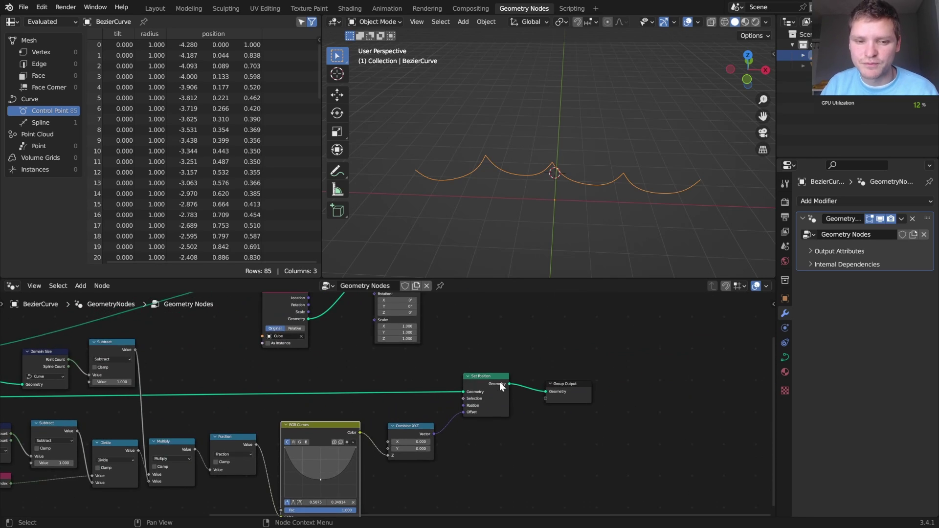
pyautogui.moveTo(500, 383); pyautogui.dragTo(461, 461, button='middle')
pyautogui.keyDown('alt'); pyautogui.keyDown('shift'); pyautogui.click(361, 326); pyautogui.keyUp('shift'); pyautogui.keyUp('alt')
pyautogui.moveTo(523, 396); pyautogui.dragTo(481, 380, button='middle')
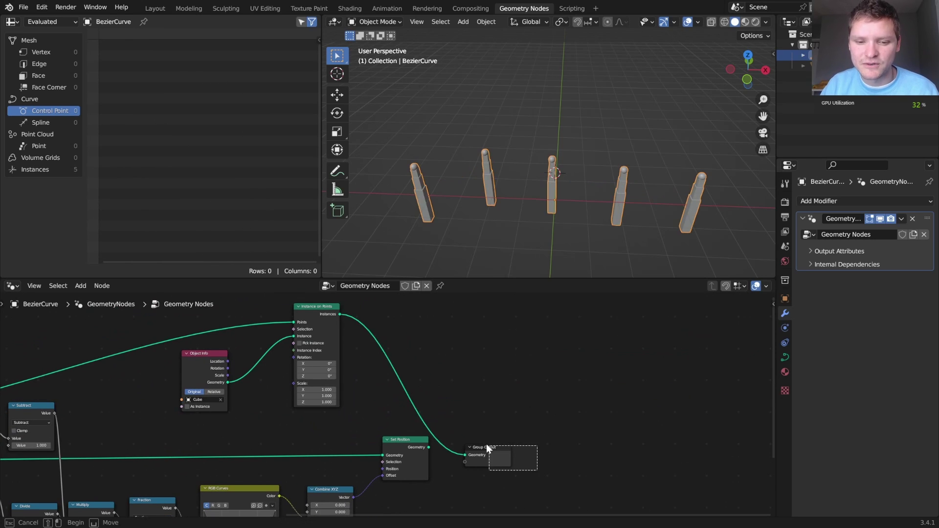
pyautogui.moveTo(486, 444); pyautogui.dragTo(612, 428)
pyautogui.keyDown('ctrl'); pyautogui.keyDown('shift'); pyautogui.moveTo(404, 447); pyautogui.dragTo(338, 375, button='right'); pyautogui.keyUp('shift'); pyautogui.keyUp('ctrl')
pyautogui.moveTo(460, 397); pyautogui.dragTo(447, 362, button='middle')
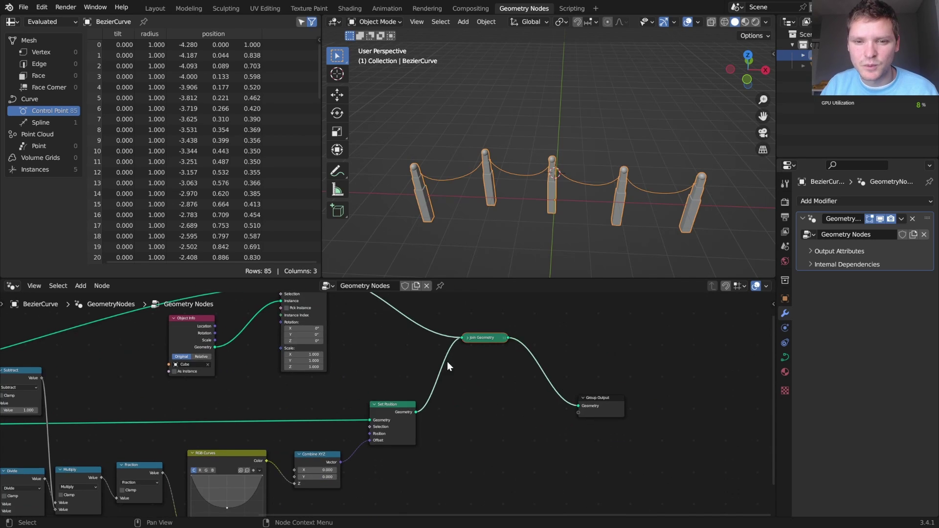
# Insert a Transform node between Set Position and Join Geometry and set its Z translation to 0.21 m
pyautogui.scroll(4, 540, 273)
pyautogui.moveTo(524, 184); pyautogui.dragTo(519, 165, button='middle')
pyautogui.hotkey('shift', 'a')
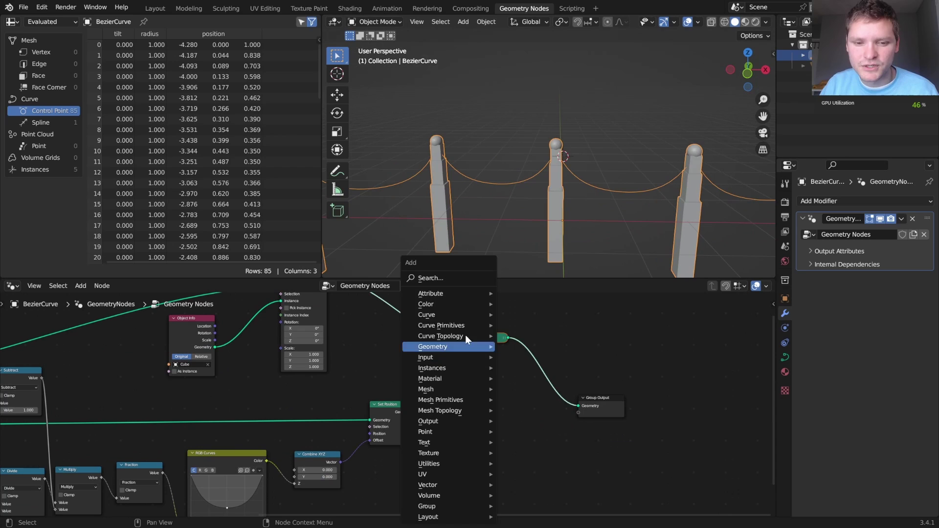
pyautogui.click(442, 274)
pyautogui.write('tr')
pyautogui.click(471, 295)
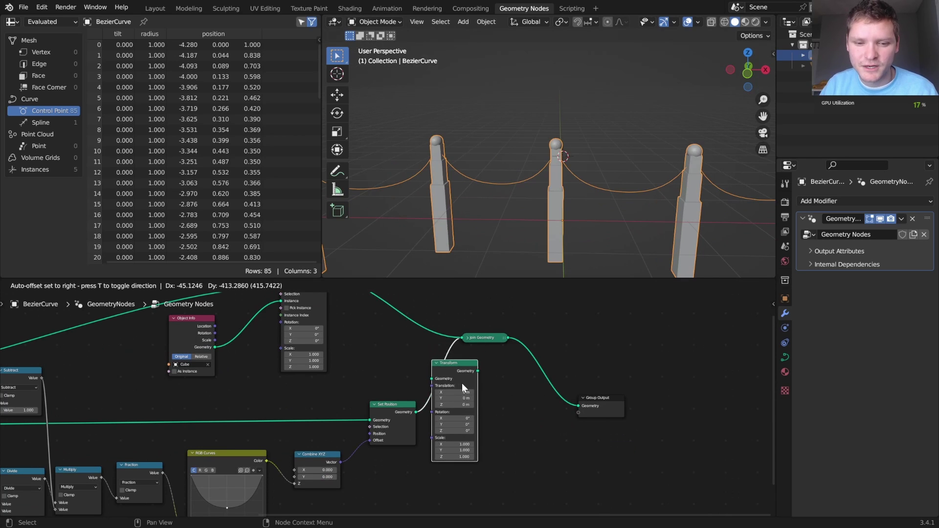
pyautogui.click(461, 383)
pyautogui.scroll(2, 470, 391)
pyautogui.keyDown('shift'); pyautogui.moveTo(490, 404); pyautogui.dragTo(508, 404); pyautogui.keyUp('shift')
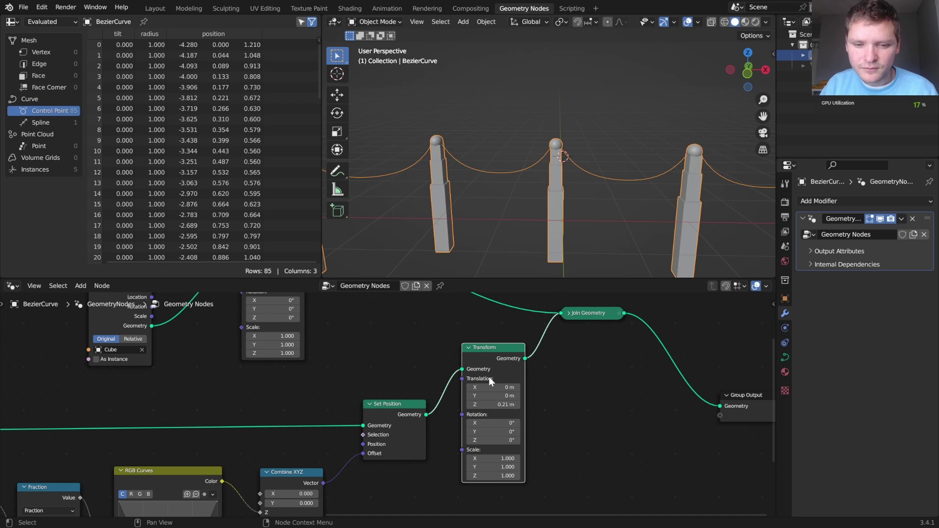
pyautogui.moveTo(485, 367); pyautogui.dragTo(481, 393)
pyautogui.scroll(-4, 492, 189)
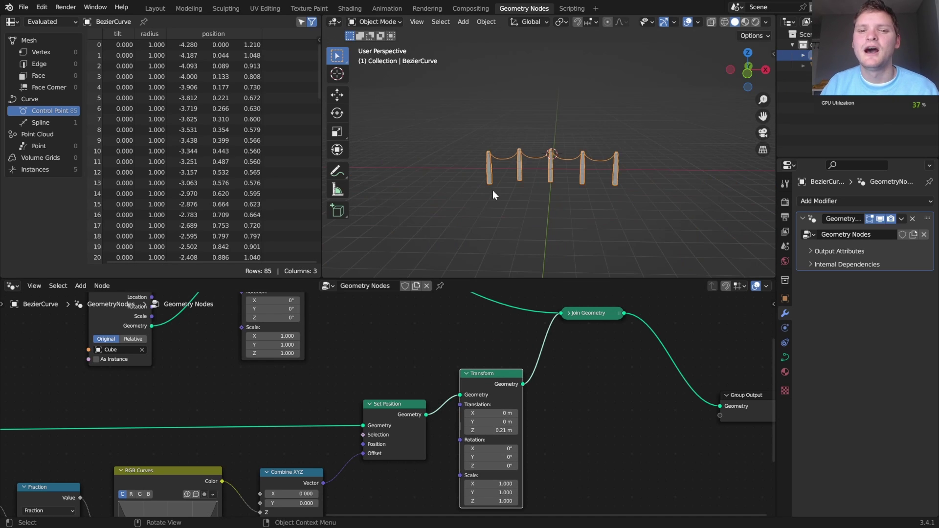
pyautogui.scroll(2, 492, 190)
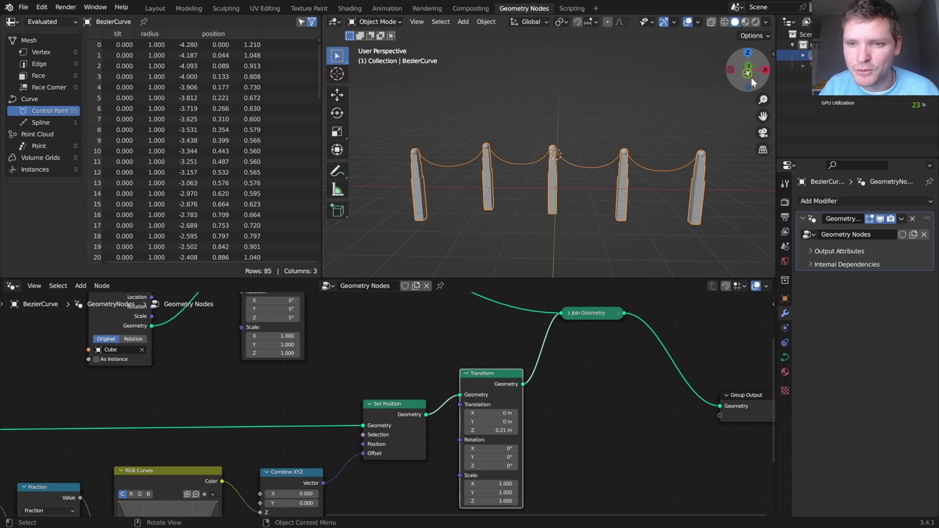
# Switch to the top view, add a Curve Circle node and preview it through the Group Output
pyautogui.click(748, 52)
pyautogui.moveTo(615, 342); pyautogui.dragTo(442, 304, button='middle')
pyautogui.hotkey('shift', 'a')
pyautogui.click(410, 275)
pyautogui.write('c')
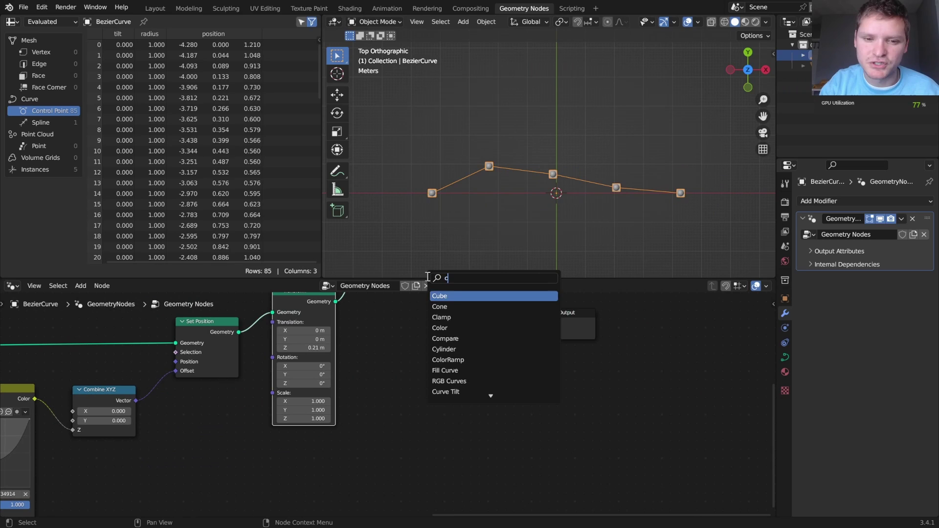
pyautogui.write('ircle')
pyautogui.press('Return')
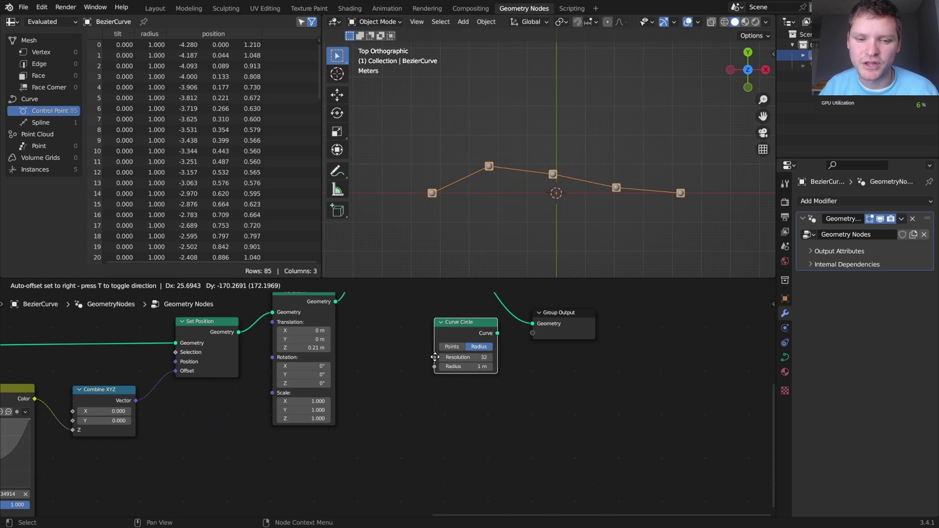
pyautogui.click(354, 430)
pyautogui.keyDown('ctrl'); pyautogui.keyDown('shift'); pyautogui.click(390, 429); pyautogui.keyUp('shift'); pyautogui.keyUp('ctrl')
pyautogui.moveTo(390, 428); pyautogui.dragTo(353, 446)
pyautogui.scroll(2, 387, 382)
pyautogui.hotkey('shift', 'a')
pyautogui.write('s')
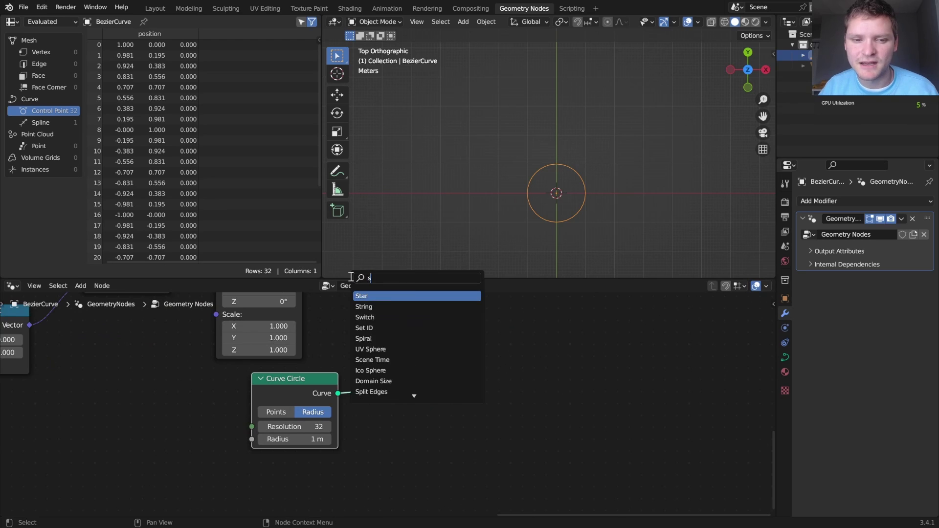
pyautogui.write('et')
pyautogui.click(381, 325)
pyautogui.rightClick(604, 428)
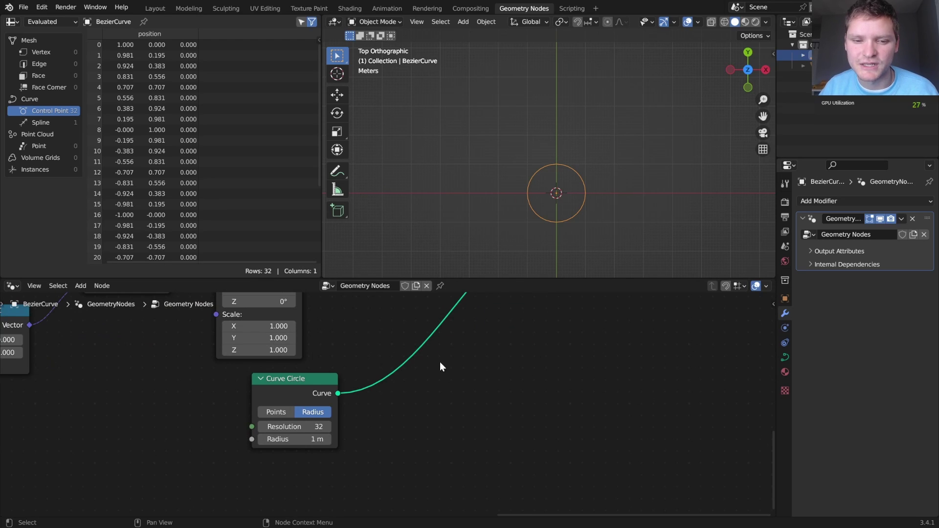
# Insert a Set Position node between Curve Circle and the Group Output
pyautogui.hotkey('shift', 'a')
pyautogui.write('set')
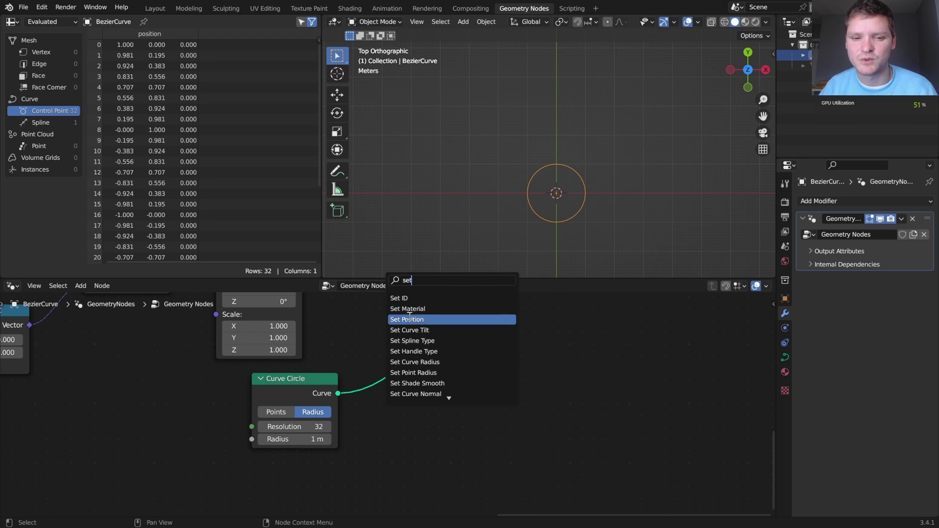
pyautogui.click(410, 319)
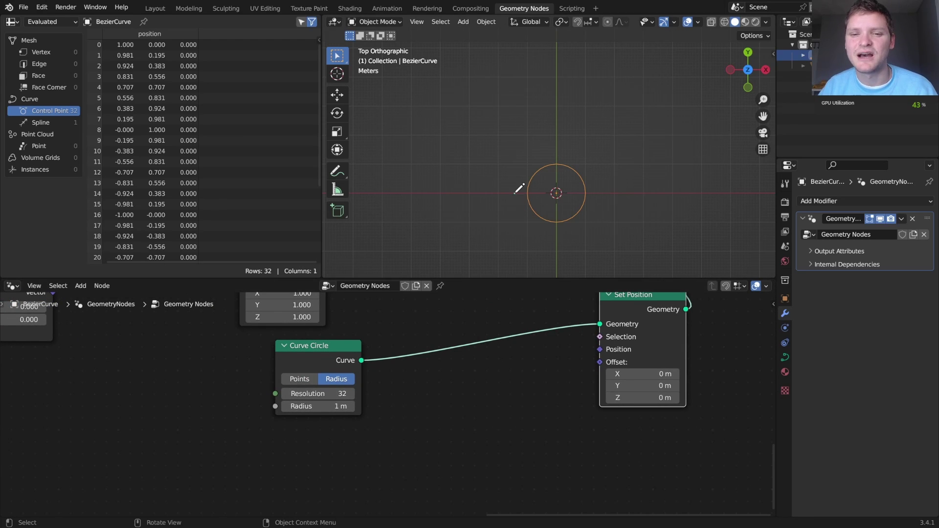
# Annotate the circle with a horizontal line through its centre and an upward stroke beside its upper half
pyautogui.moveTo(515, 193)
pyautogui.mouseDown()
pyautogui.moveTo(597, 194)
pyautogui.moveTo(599, 128)
pyautogui.mouseUp()
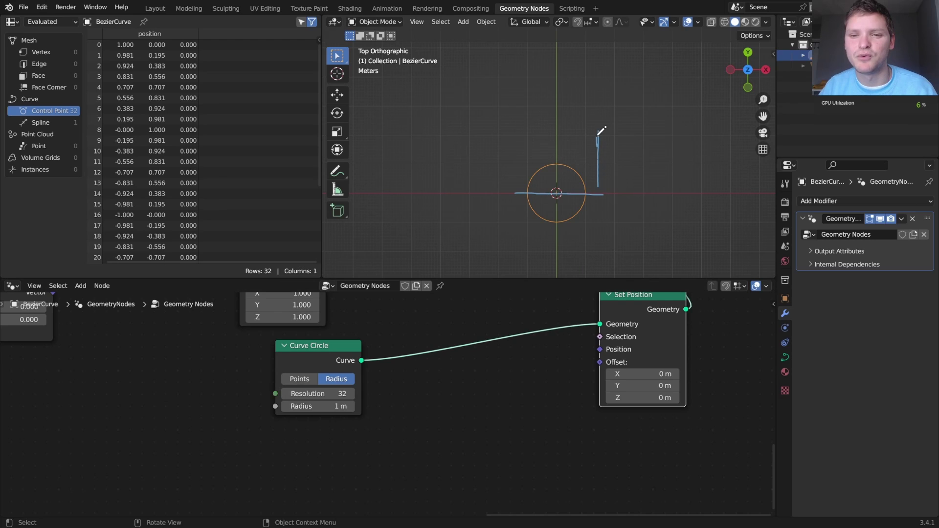
pyautogui.moveTo(602, 194)
pyautogui.keyDown('ctrl'); pyautogui.mouseDown()
pyautogui.moveTo(495, 195)
pyautogui.moveTo(593, 174)
pyautogui.moveTo(593, 128)
pyautogui.mouseUp(); pyautogui.keyUp('ctrl')
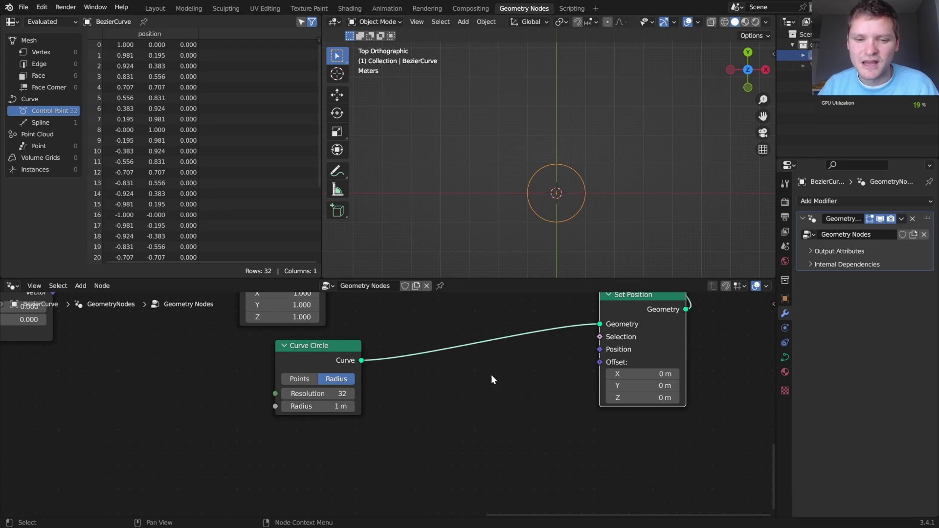
# Add a Position node directly below the Curve Circle node
pyautogui.hotkey('shift', 'a')
pyautogui.click(394, 277)
pyautogui.write('po')
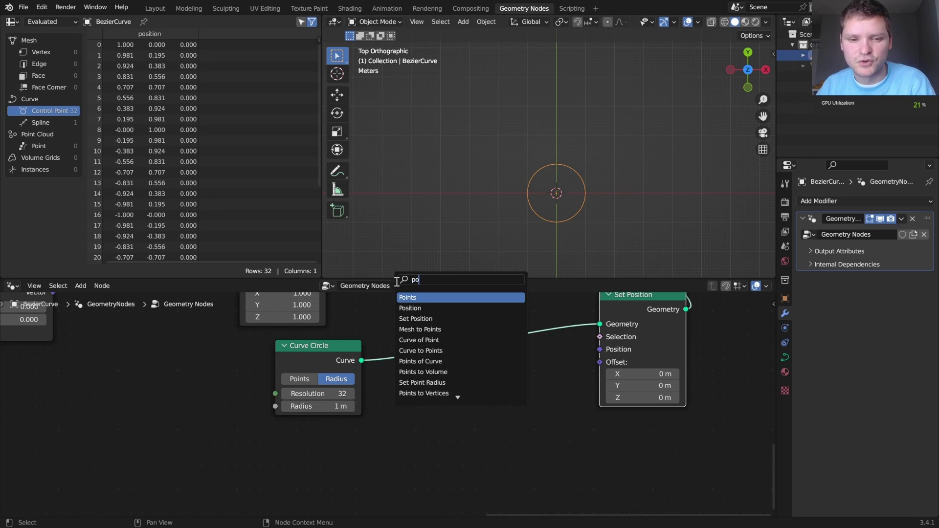
pyautogui.click(410, 309)
pyautogui.click(316, 448)
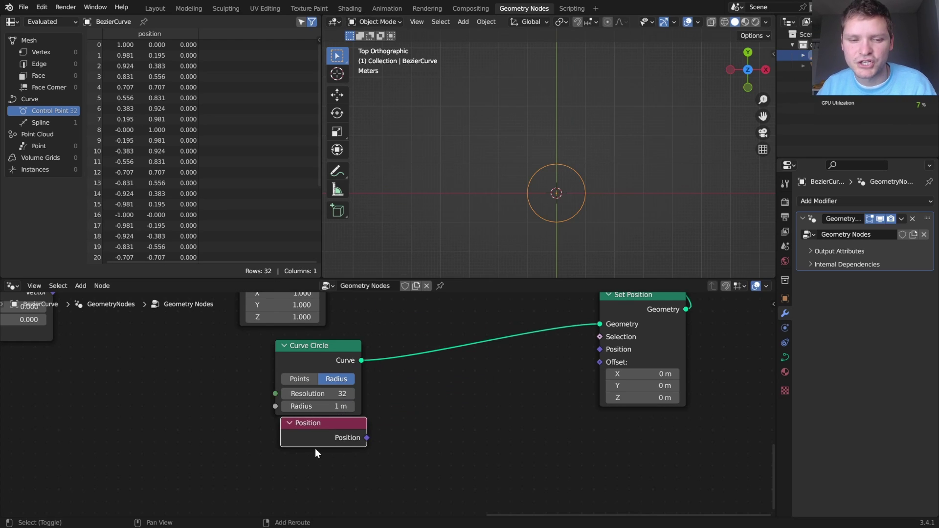
# Add a Separate XYZ node and connect the Position output to its Vector input
pyautogui.hotkey('shift', 'a')
pyautogui.click(307, 284)
pyautogui.write('se')
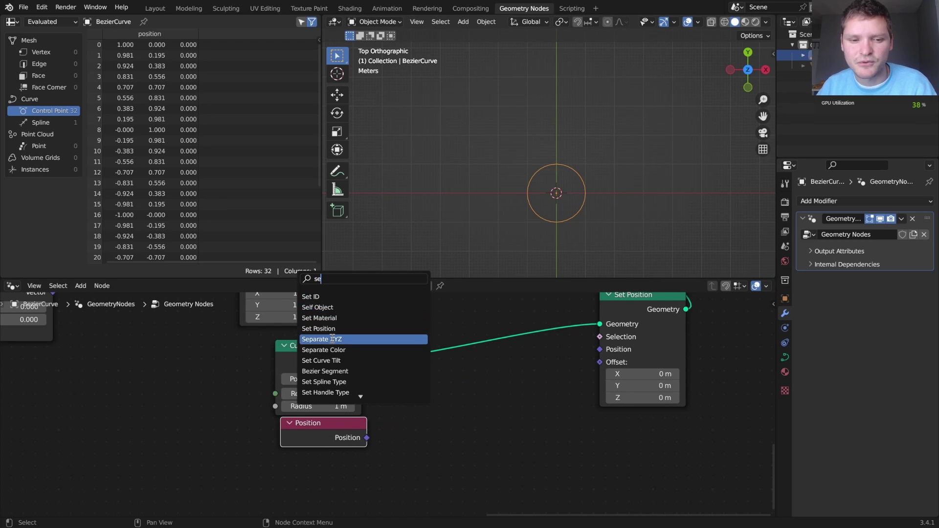
pyautogui.click(332, 339)
pyautogui.click(420, 392)
pyautogui.moveTo(366, 438); pyautogui.dragTo(397, 431)
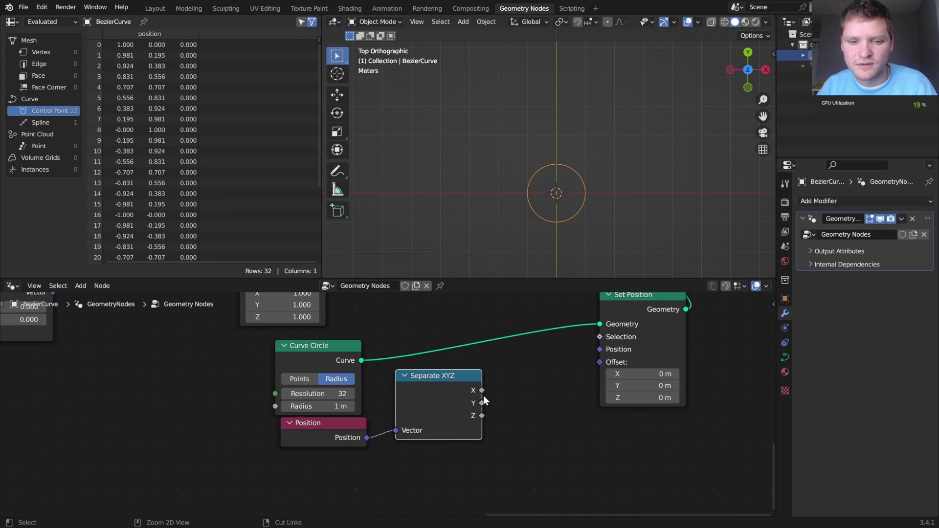
# Use the Separate XYZ Y output as the Set Position Selection and set the Y offset to 2.62 m
pyautogui.moveTo(483, 404); pyautogui.dragTo(606, 337)
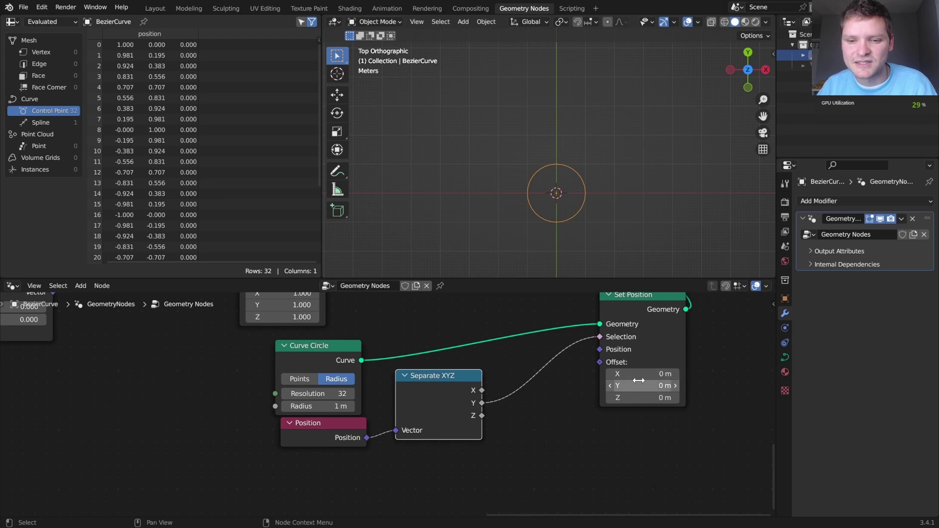
pyautogui.keyDown('shift'); pyautogui.moveTo(640, 385); pyautogui.dragTo(699, 386); pyautogui.keyUp('shift')
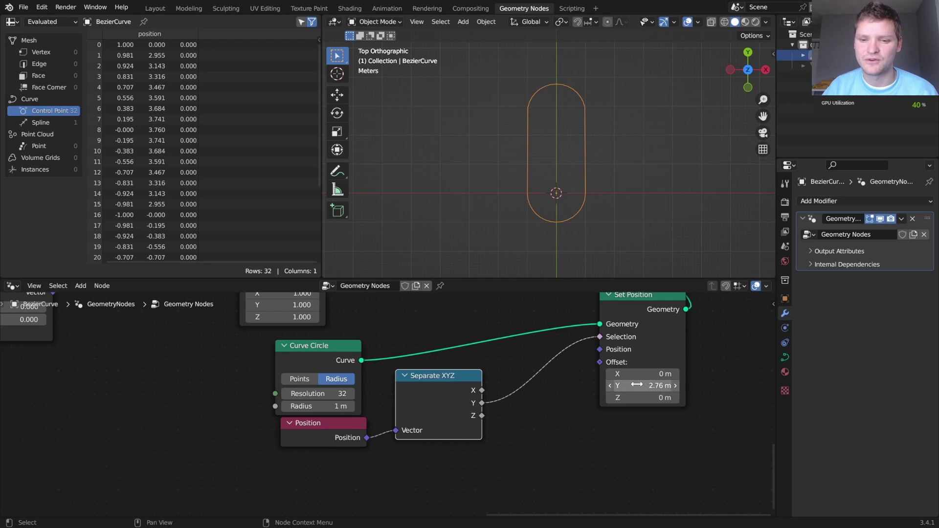
pyautogui.moveTo(646, 386)
pyautogui.keyDown('shift'); pyautogui.mouseDown()
pyautogui.moveTo(663, 385)
pyautogui.moveTo(645, 385)
pyautogui.mouseUp(); pyautogui.keyUp('shift')
# Move the Group Output node away from the circle's Set Position node to leave room between them
pyautogui.moveTo(655, 363); pyautogui.dragTo(435, 442, button='middle')
pyautogui.moveTo(508, 369); pyautogui.dragTo(415, 469, button='middle')
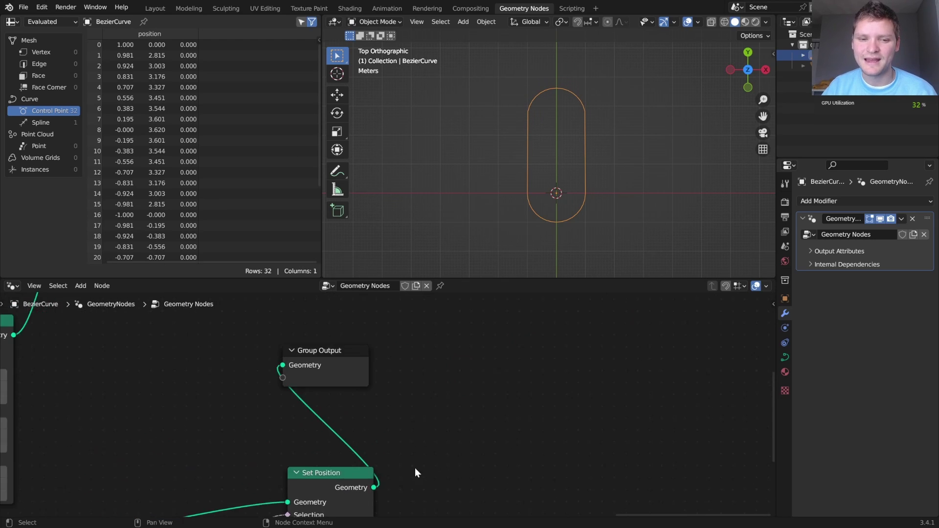
pyautogui.scroll(-2, 402, 412)
pyautogui.moveTo(339, 374); pyautogui.dragTo(566, 395)
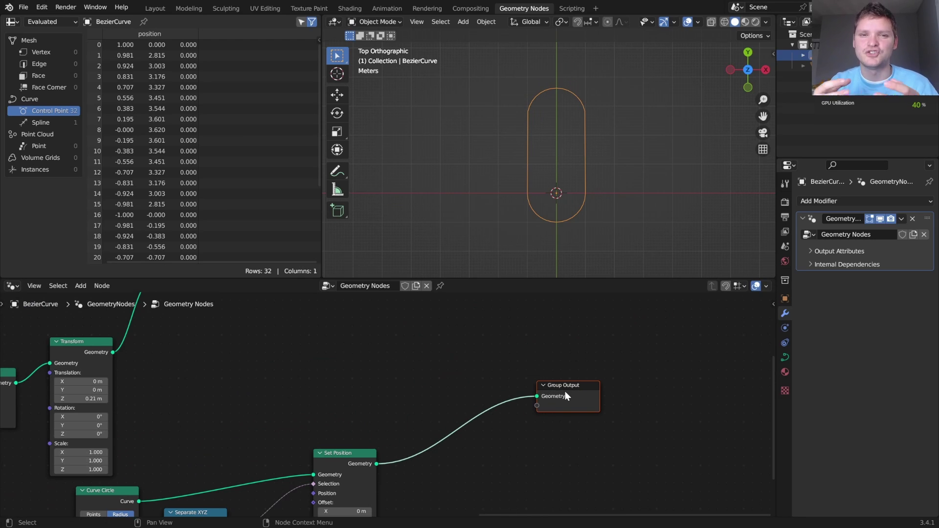
pyautogui.moveTo(411, 434); pyautogui.dragTo(436, 395, button='middle')
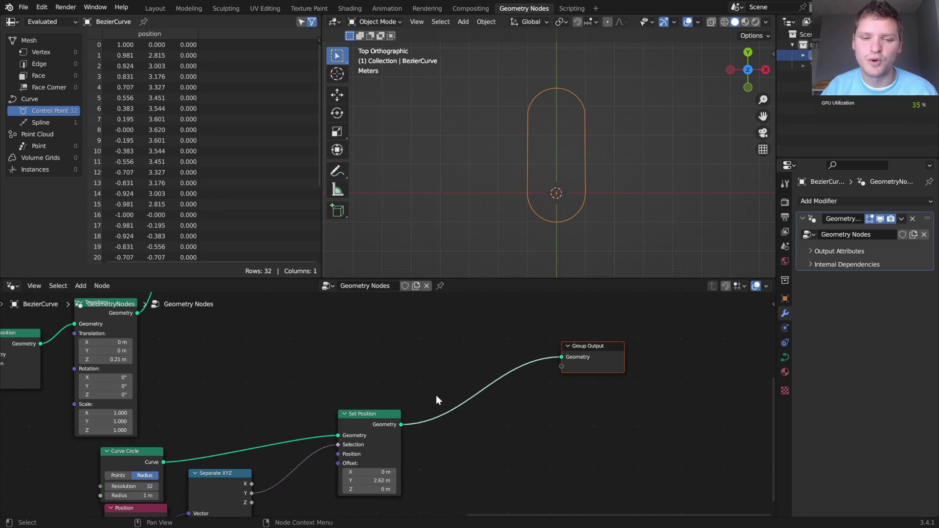
# Insert a Curve to Mesh node before the Group Output and connect Curve Circle to its Profile Curve
pyautogui.hotkey('shift', 'a')
pyautogui.click(410, 277)
pyautogui.write('curve ')
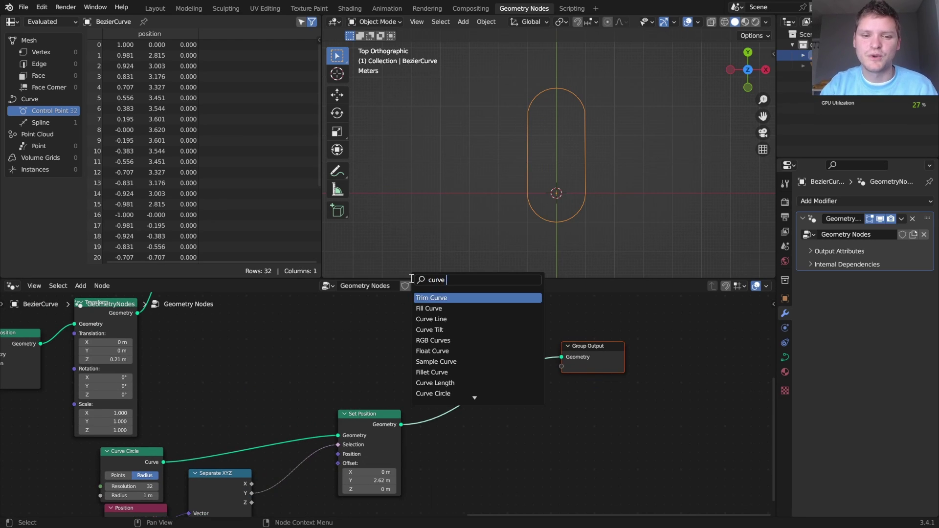
pyautogui.write('to')
pyautogui.press('Return')
pyautogui.click(462, 401)
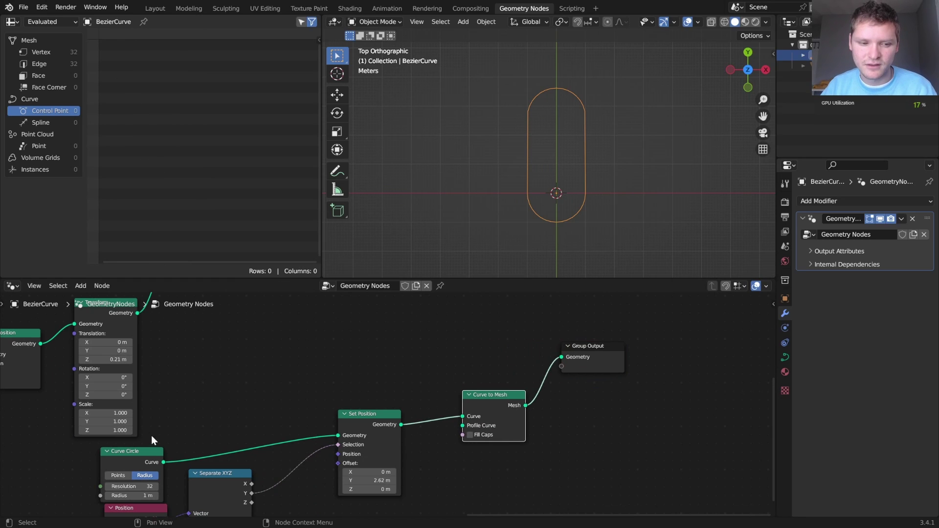
pyautogui.moveTo(163, 462); pyautogui.dragTo(463, 426)
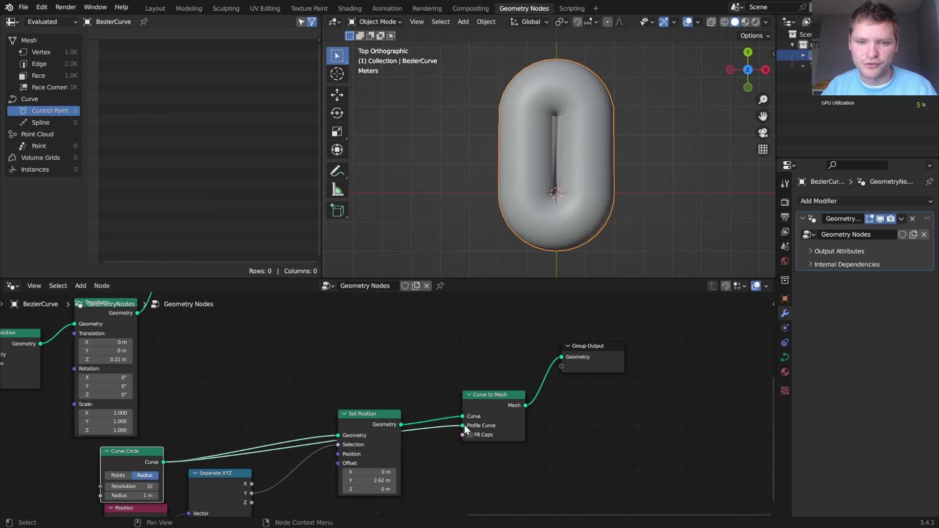
# Insert a Set Curve Radius node between the link's Set Position and Curve to Mesh nodes, with a radius of 0.285 m
pyautogui.moveTo(377, 412); pyautogui.dragTo(263, 368)
pyautogui.hotkey('shift', 'a')
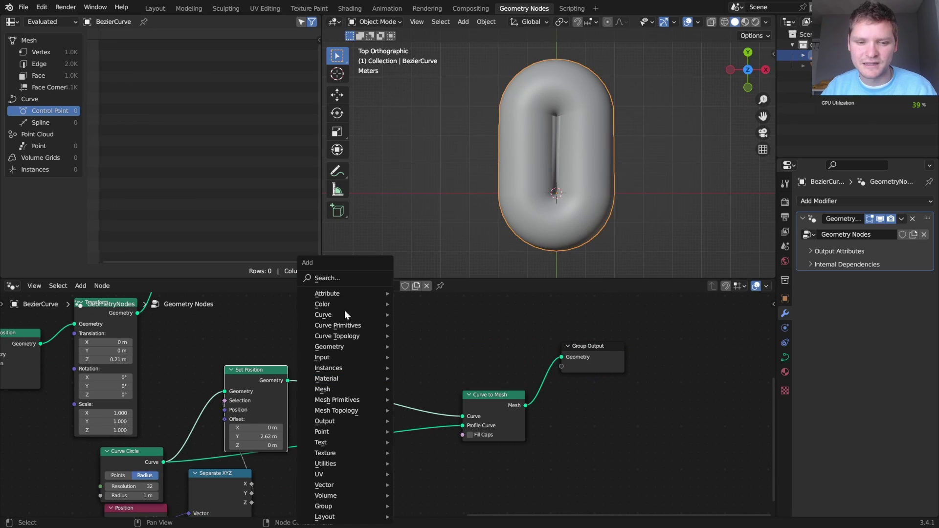
pyautogui.click(325, 277)
pyautogui.write('set rad')
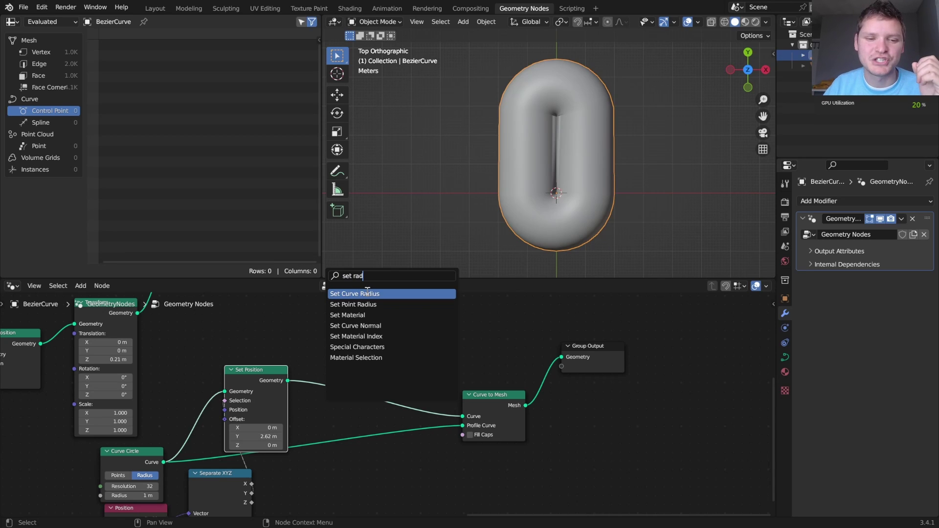
pyautogui.click(367, 294)
pyautogui.click(385, 385)
pyautogui.moveTo(385, 404)
pyautogui.keyDown('shift'); pyautogui.mouseDown()
pyautogui.moveTo(407, 404)
pyautogui.moveTo(372, 404)
pyautogui.mouseUp(); pyautogui.keyUp('shift')
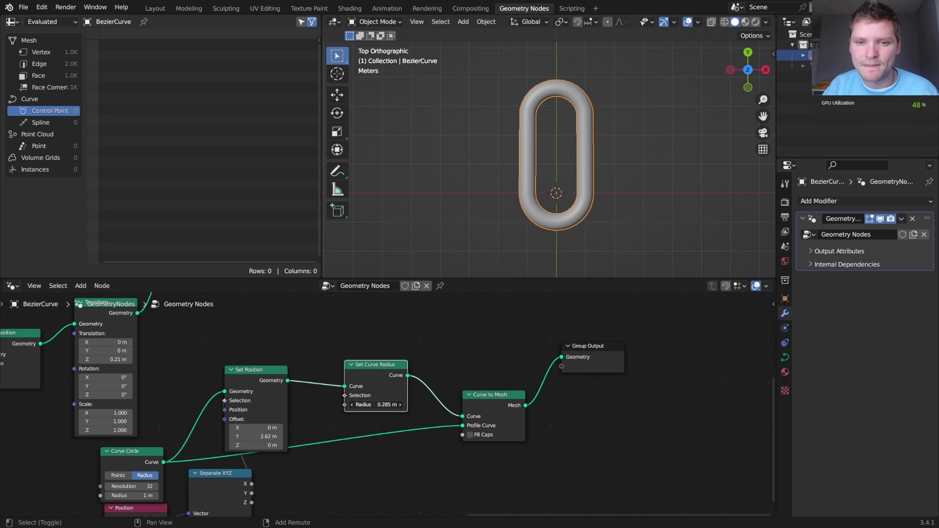
pyautogui.moveTo(549, 194); pyautogui.dragTo(498, 151, button='middle')
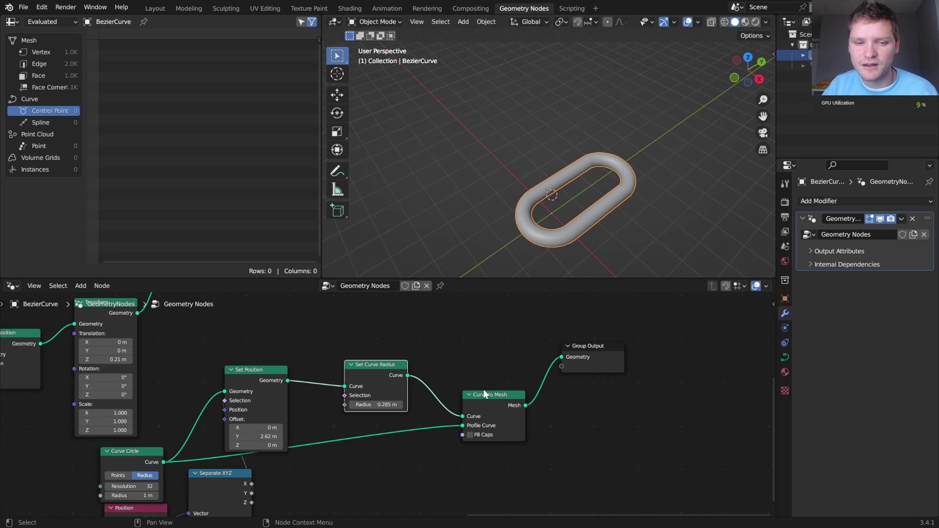
# Try a Transform node between Curve Circle and the Profile Curve input, with a Y translation of -1.52 m
pyautogui.moveTo(484, 389); pyautogui.dragTo(458, 375, button='middle')
pyautogui.hotkey('shift', 'a')
pyautogui.write('transform')
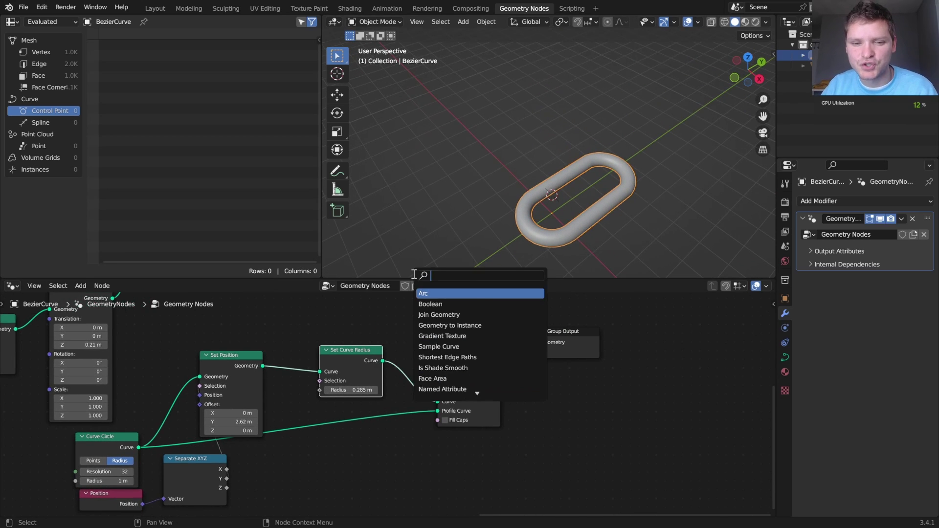
pyautogui.press('Return')
pyautogui.click(351, 415)
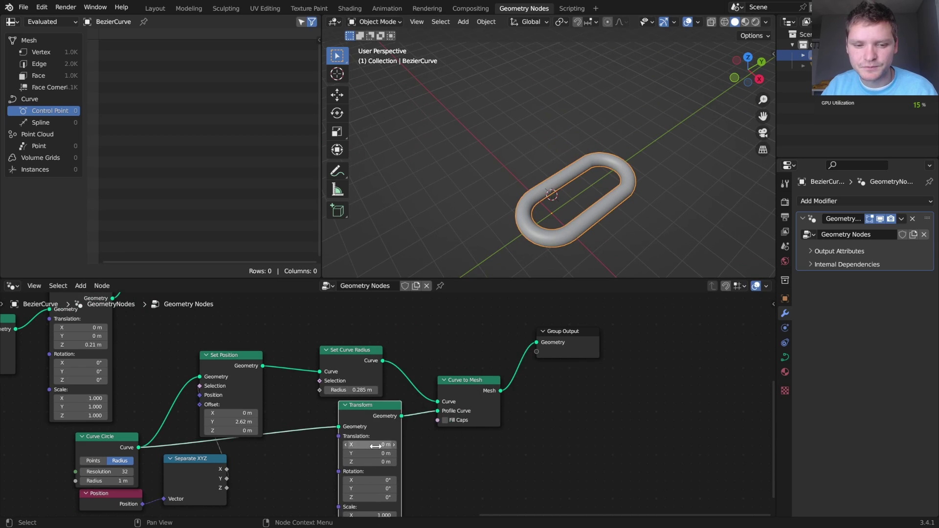
pyautogui.moveTo(350, 415); pyautogui.dragTo(429, 354, button='middle')
pyautogui.moveTo(453, 395)
pyautogui.mouseDown()
pyautogui.moveTo(470, 395)
pyautogui.moveTo(451, 393)
pyautogui.mouseUp()
# Undo the Y translation and remove the Transform node from the Profile Curve connection, keeping Curve Circle linked
pyautogui.hotkey('ctrl', 'z')
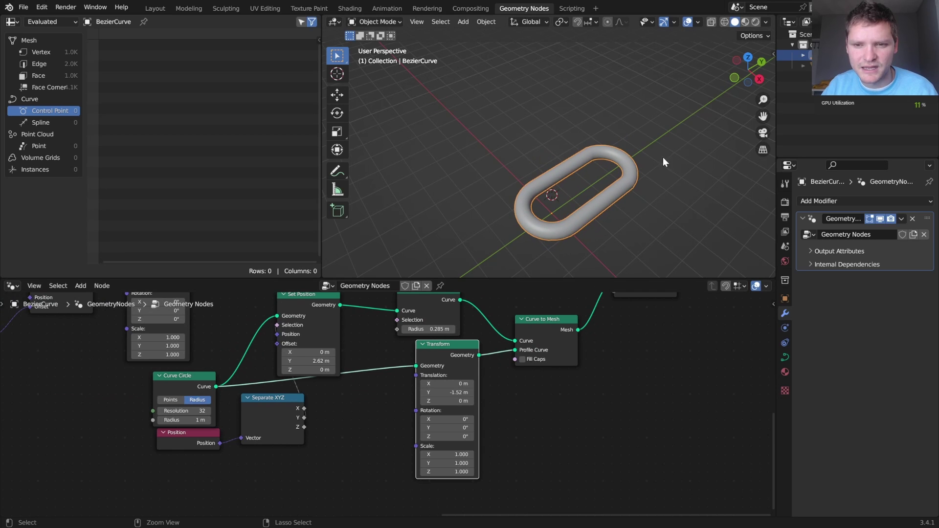
pyautogui.hotkey('ctrl', 'z')
pyautogui.click(748, 56)
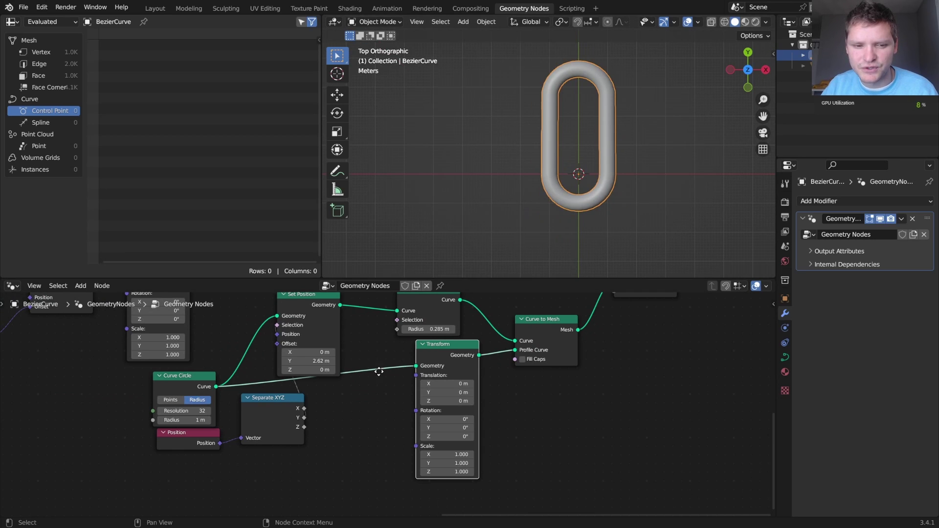
pyautogui.moveTo(401, 362); pyautogui.dragTo(416, 400, button='middle')
pyautogui.moveTo(457, 388); pyautogui.dragTo(456, 401)
pyautogui.hotkey('ctrl', 'x')
# Insert a Transform node between the link's Set Position and Set Curve Radius nodes and set its Y translation to -1.31 m
pyautogui.moveTo(450, 337); pyautogui.dragTo(456, 337)
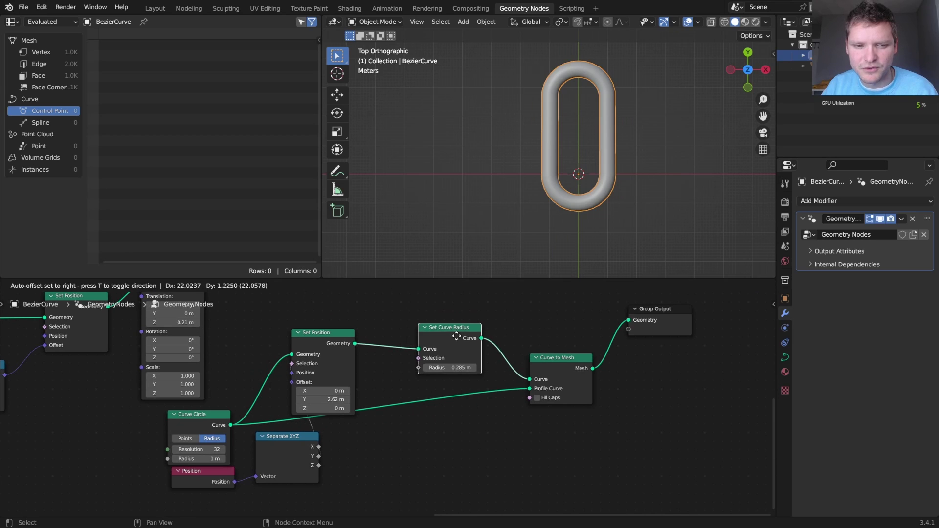
pyautogui.hotkey('shift', 'a')
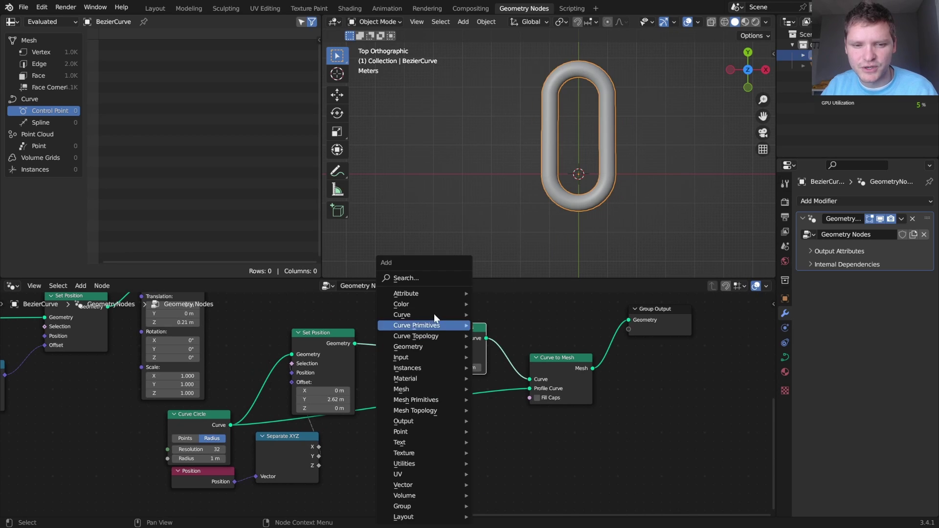
pyautogui.click(419, 278)
pyautogui.write('tr')
pyautogui.click(435, 297)
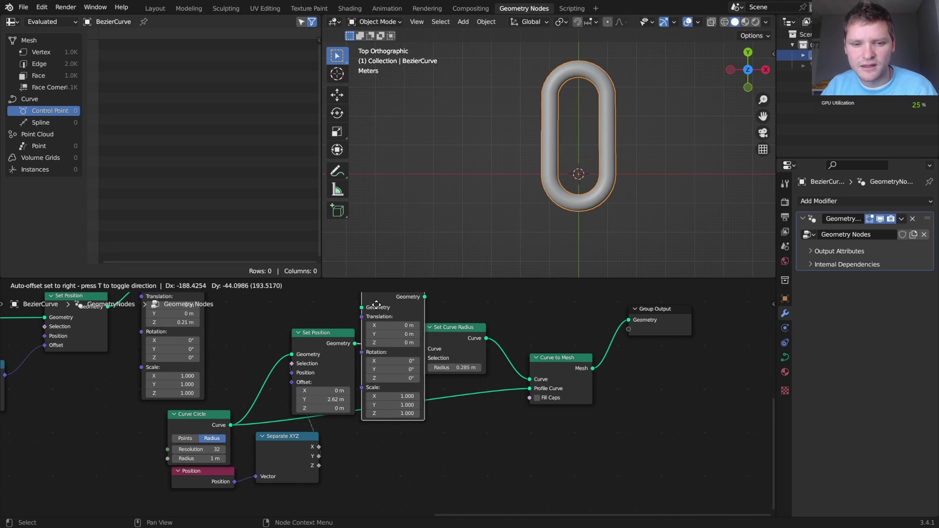
pyautogui.click(421, 336)
pyautogui.moveTo(422, 330); pyautogui.dragTo(396, 330)
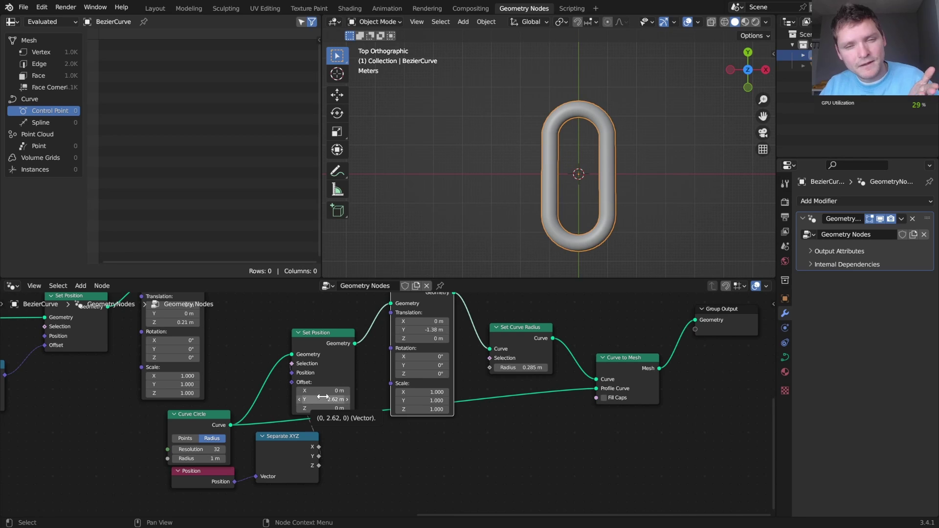
pyautogui.click(430, 331)
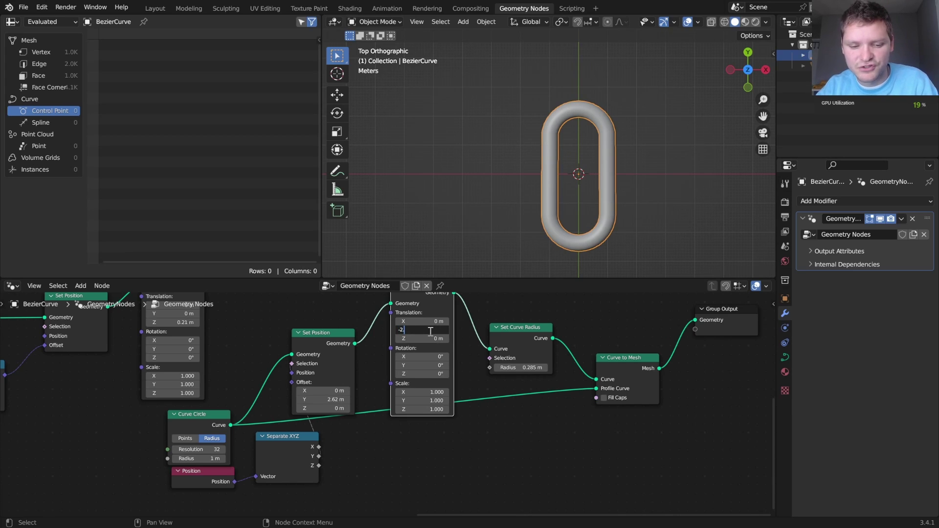
pyautogui.press('Return')
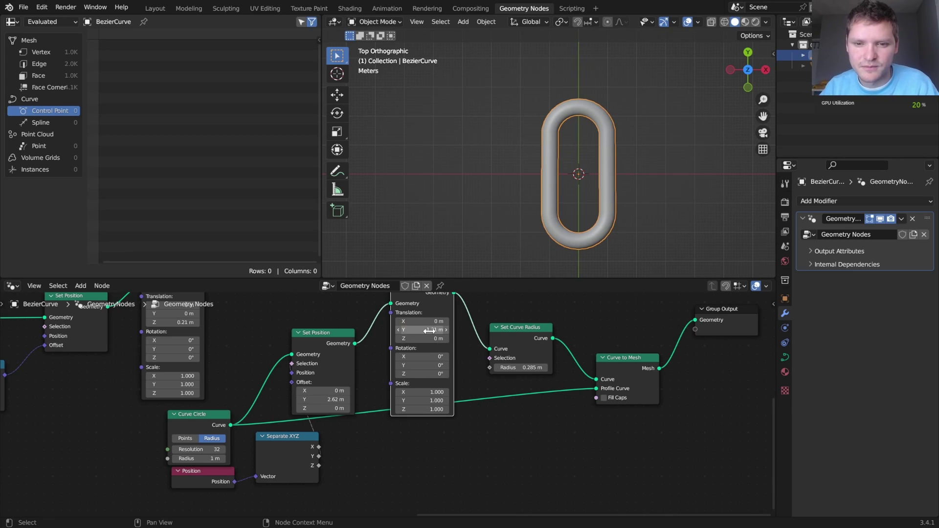
# Connect Join Geometry to the Group Output again and move the Join Geometry node away from the sagging curve's Transform node
pyautogui.scroll(-4, 409, 339)
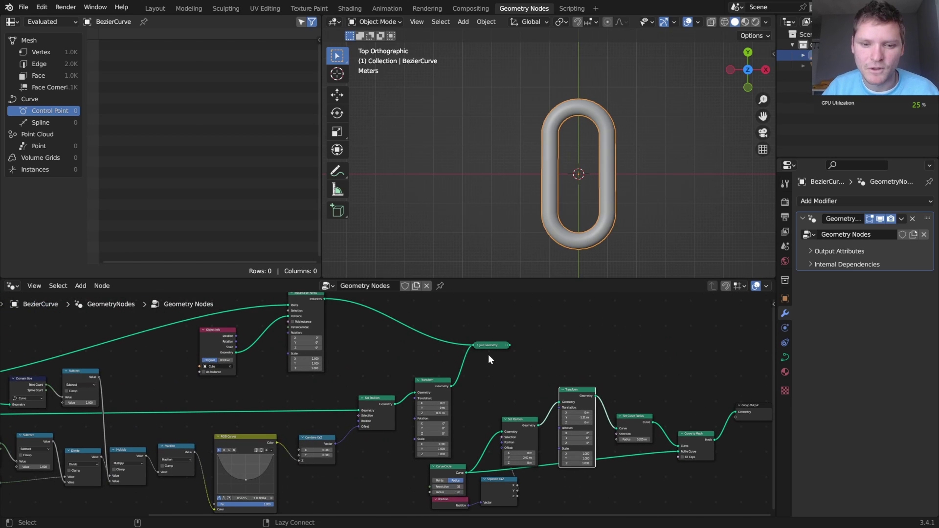
pyautogui.keyDown('ctrl'); pyautogui.keyDown('shift'); pyautogui.click(490, 348); pyautogui.keyUp('shift'); pyautogui.keyUp('ctrl')
pyautogui.moveTo(530, 177); pyautogui.dragTo(534, 92, button='middle')
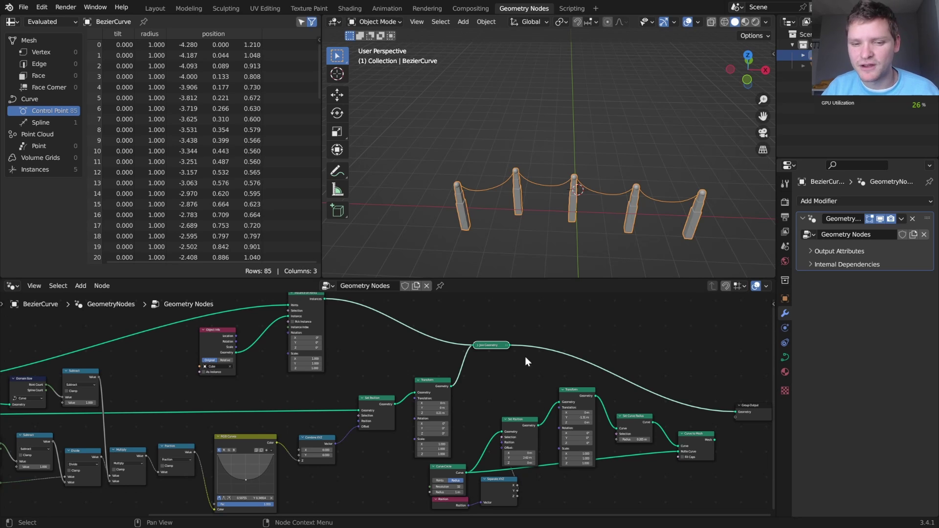
pyautogui.press('g')
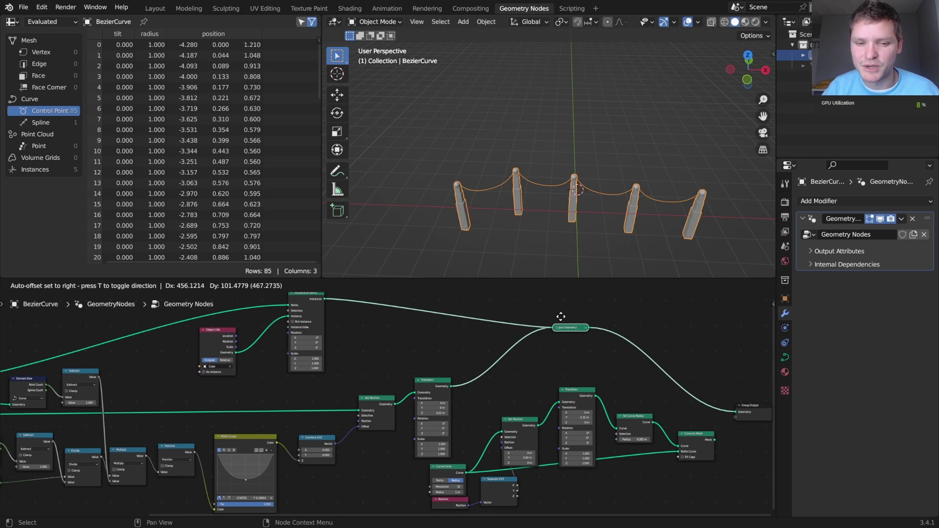
pyautogui.click(563, 318)
# Insert an Instance on Points node between the sagging curve's Transform node and Join Geometry
pyautogui.scroll(3, 392, 401)
pyautogui.keyDown('ctrl'); pyautogui.keyDown('shift'); pyautogui.click(450, 368); pyautogui.keyUp('shift'); pyautogui.keyUp('ctrl')
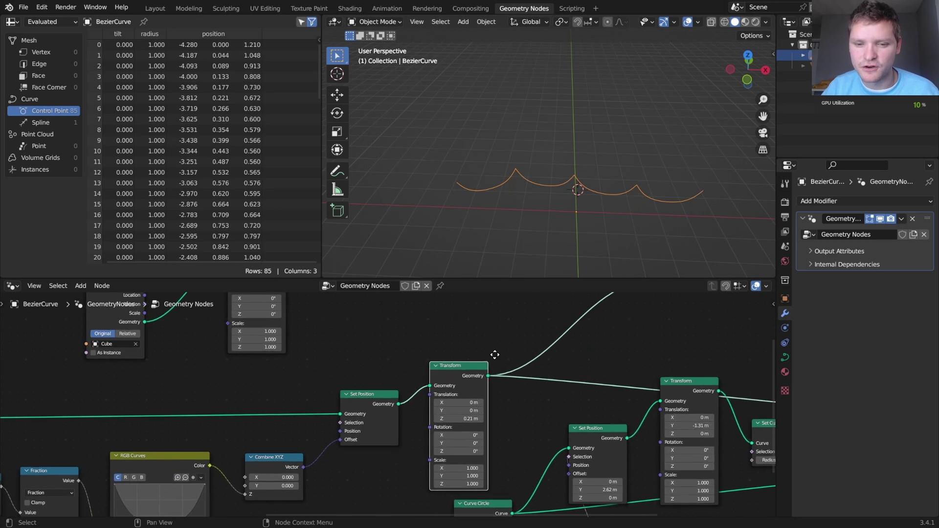
pyautogui.moveTo(495, 354); pyautogui.dragTo(417, 370, button='middle')
pyautogui.keyDown('ctrl'); pyautogui.keyDown('shift'); pyautogui.click(602, 296); pyautogui.keyUp('shift'); pyautogui.keyUp('ctrl')
pyautogui.hotkey('shift', 'a')
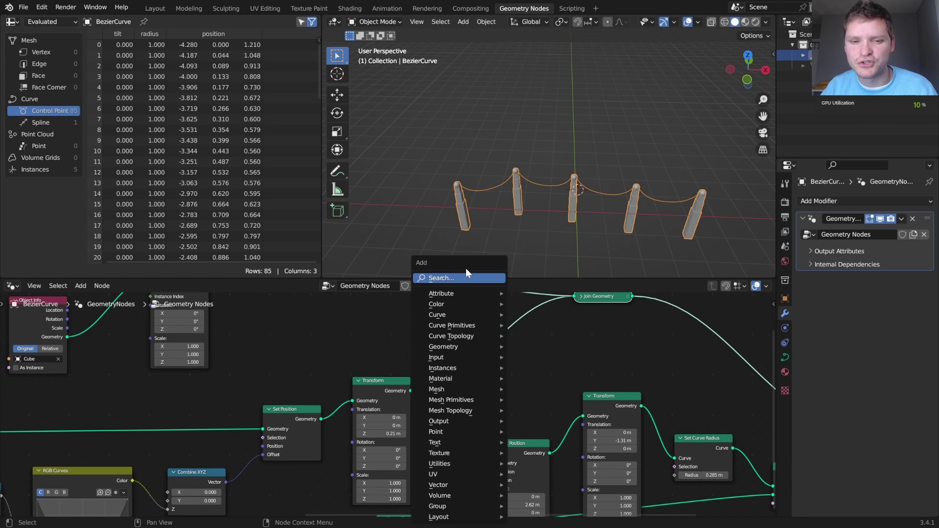
pyautogui.write('instance on')
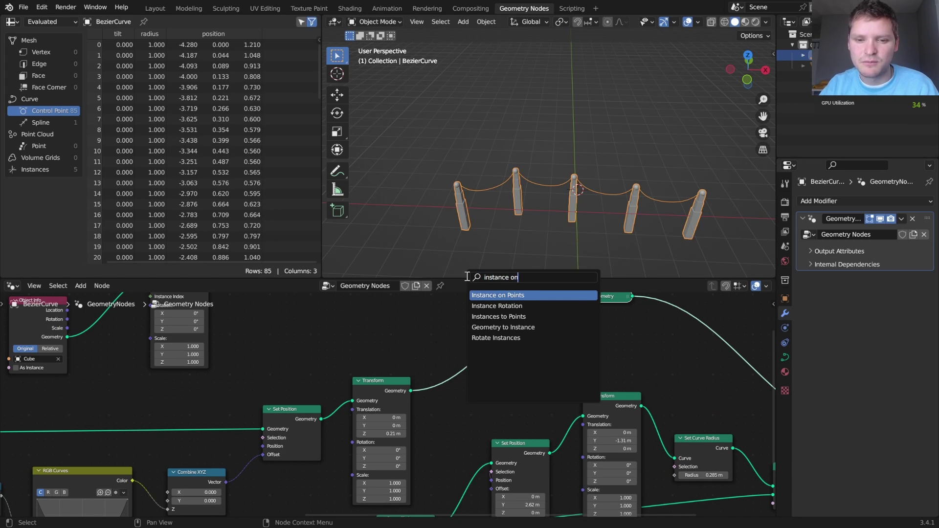
pyautogui.press('Return')
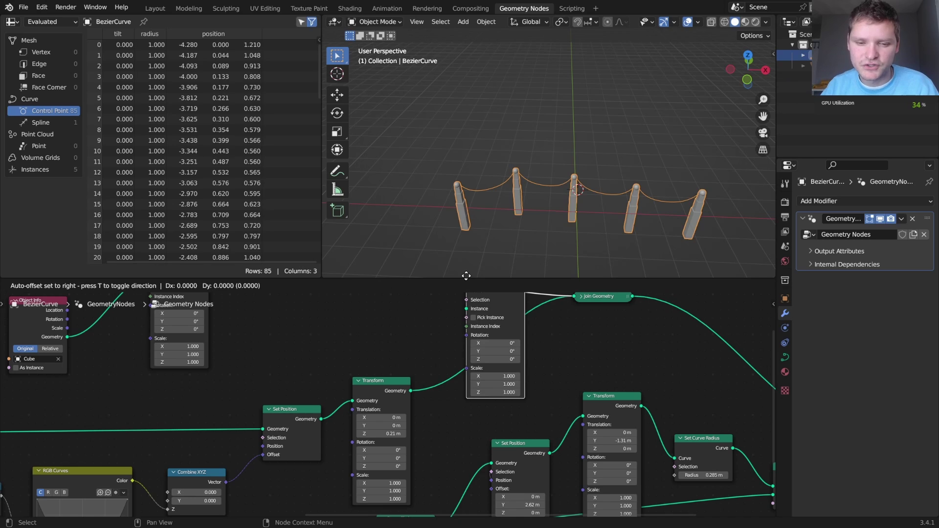
pyautogui.click(476, 323)
# Move the chain link nodes below the main node tree and group them in a frame
pyautogui.scroll(-8, 459, 376)
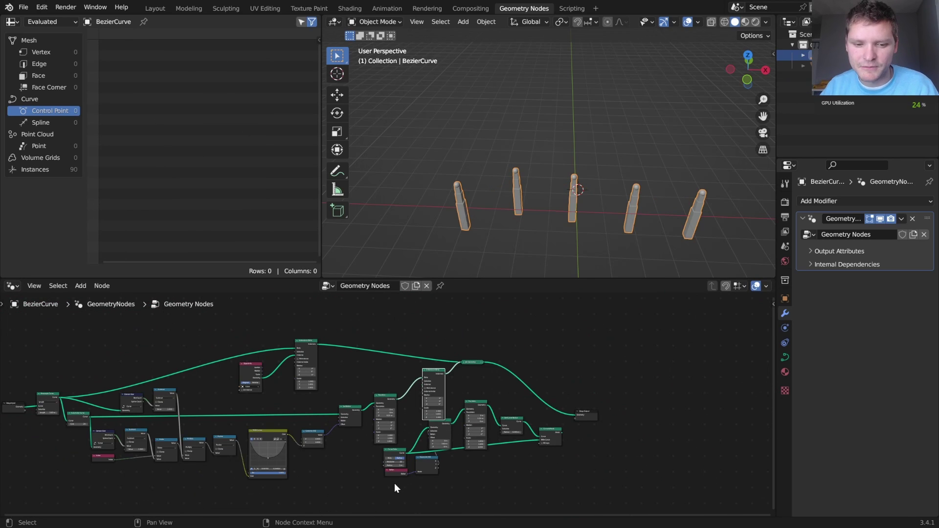
pyautogui.moveTo(394, 485); pyautogui.dragTo(566, 429)
pyautogui.moveTo(570, 466); pyautogui.dragTo(401, 437)
pyautogui.moveTo(462, 412); pyautogui.dragTo(258, 454)
pyautogui.moveTo(555, 334); pyautogui.dragTo(347, 422)
pyautogui.moveTo(396, 489); pyautogui.dragTo(214, 422)
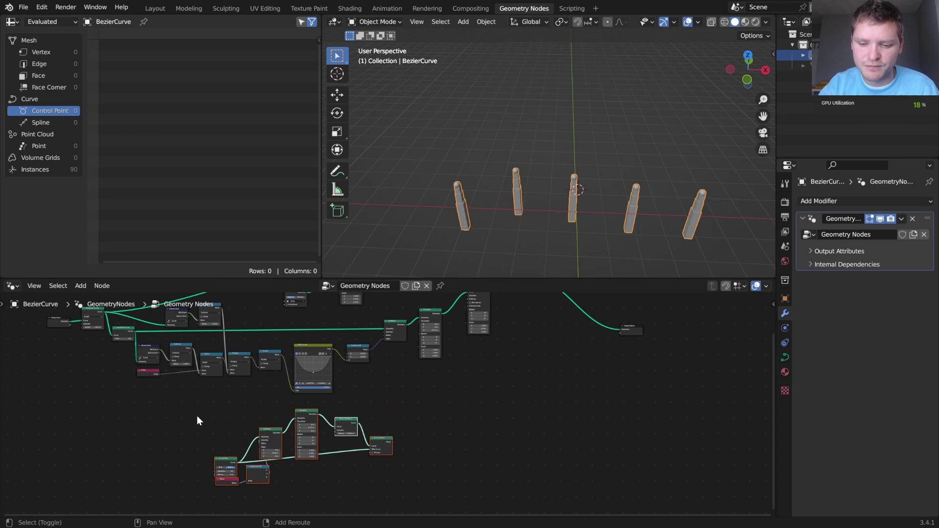
pyautogui.hotkey('ctrl', 'j')
pyautogui.scroll(4, 489, 392)
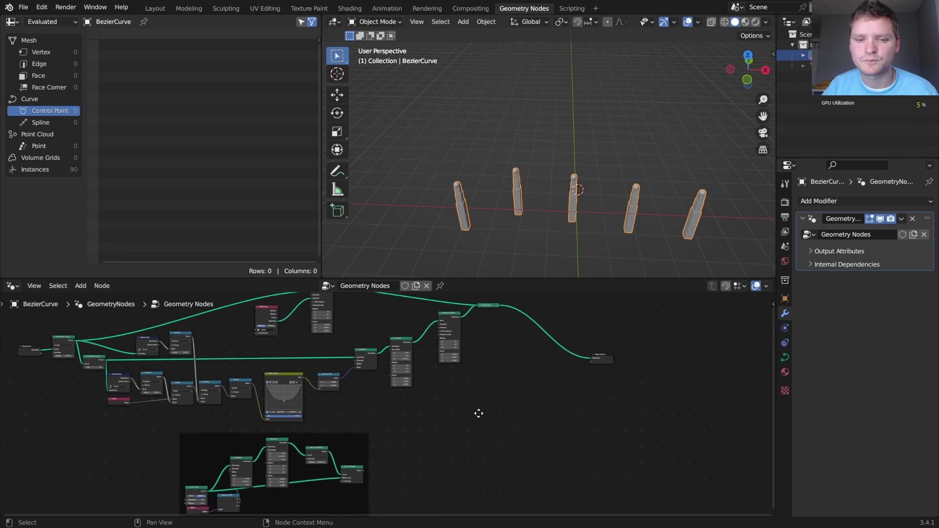
# Connect the link's Curve to Mesh output to the new Instance on Points node's Instance input and set its scale to 0.05 on all axes
pyautogui.scroll(-2, 401, 381)
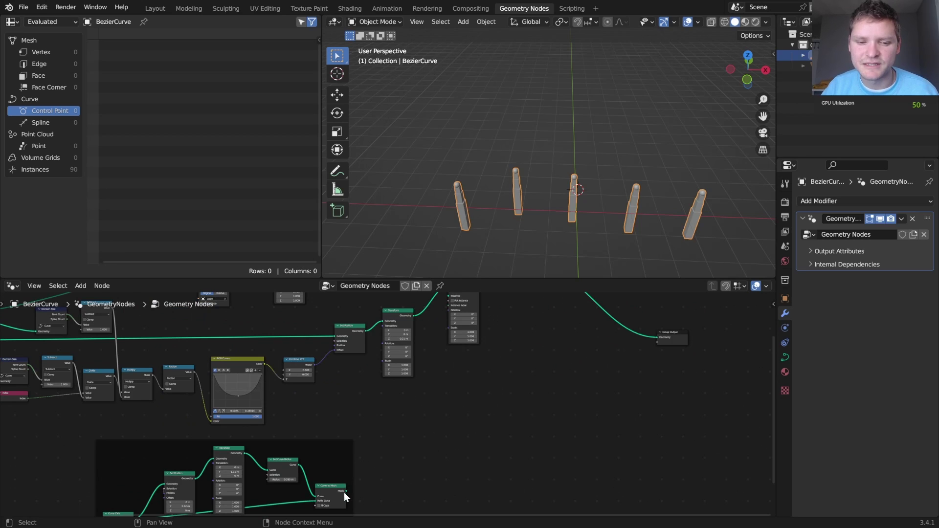
pyautogui.moveTo(345, 491); pyautogui.dragTo(449, 297)
pyautogui.moveTo(483, 327); pyautogui.dragTo(464, 405, button='middle')
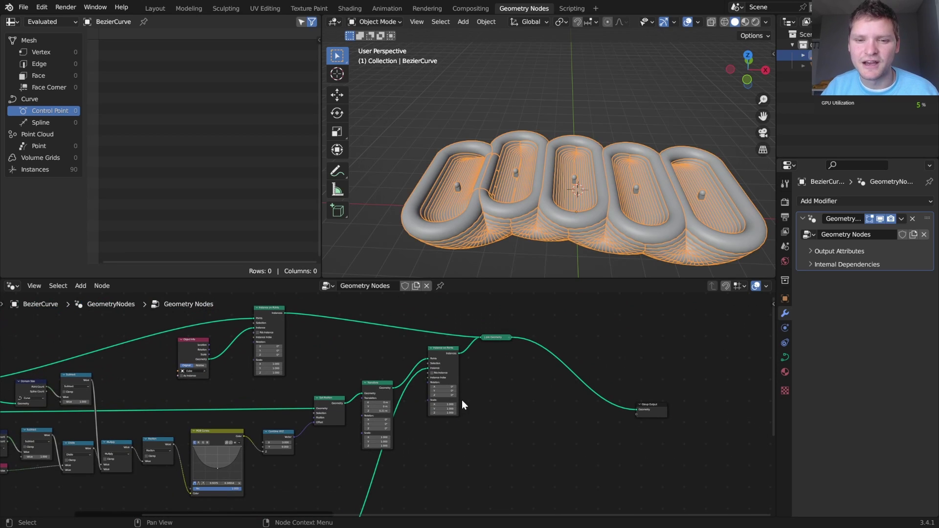
pyautogui.scroll(4, 463, 399)
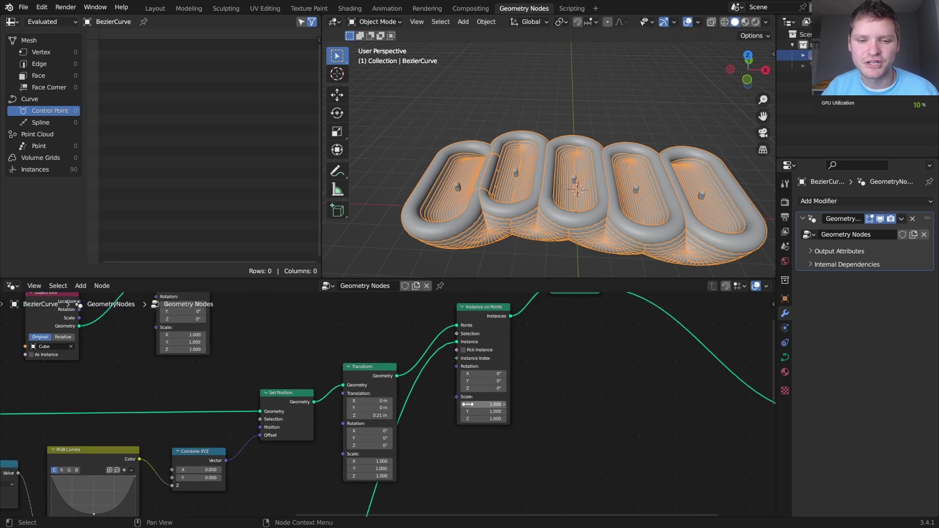
pyautogui.keyDown('shift'); pyautogui.moveTo(511, 400); pyautogui.dragTo(485, 422); pyautogui.keyUp('shift')
pyautogui.scroll(3, 551, 130)
pyautogui.moveTo(551, 130); pyautogui.dragTo(541, 182, button='middle')
# Set the Subdivide Curve node's cuts to 25
pyautogui.moveTo(147, 393); pyautogui.dragTo(561, 328, button='middle')
pyautogui.moveTo(147, 361); pyautogui.dragTo(311, 380, button='middle')
pyautogui.moveTo(320, 392)
pyautogui.mouseDown()
pyautogui.moveTo(343, 392)
pyautogui.moveTo(303, 392)
pyautogui.moveTo(340, 392)
pyautogui.moveTo(321, 389)
pyautogui.mouseUp()
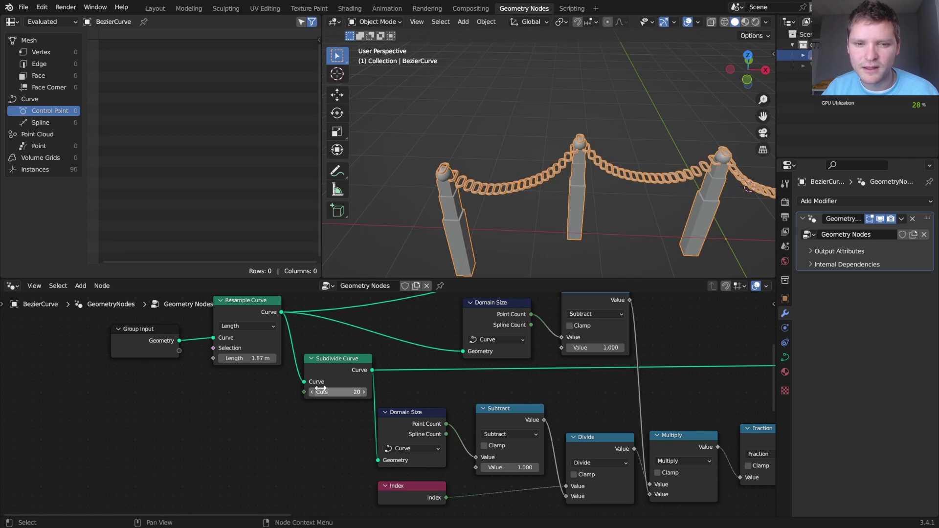
pyautogui.scroll(-6, 460, 384)
pyautogui.moveTo(511, 374); pyautogui.dragTo(403, 407, button='middle')
pyautogui.scroll(4, 273, 415)
pyautogui.click(252, 421)
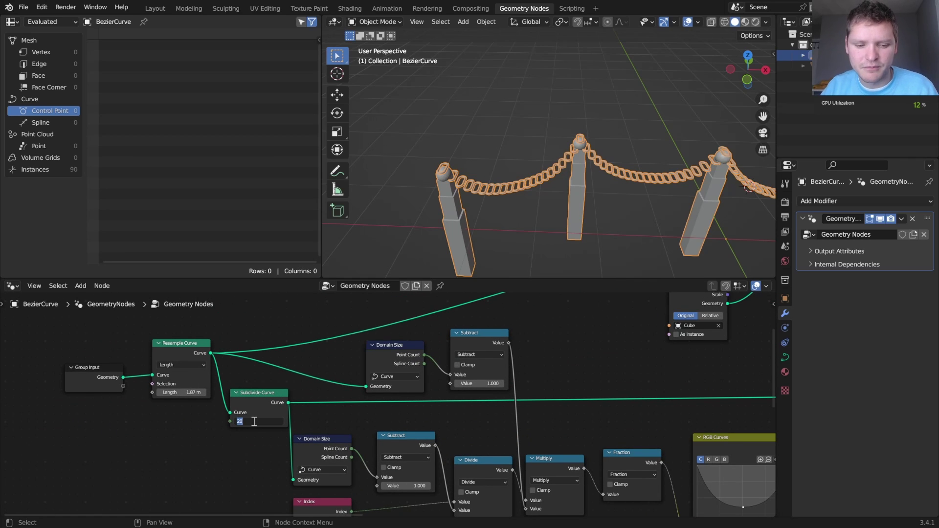
pyautogui.write('25')
pyautogui.press('Return')
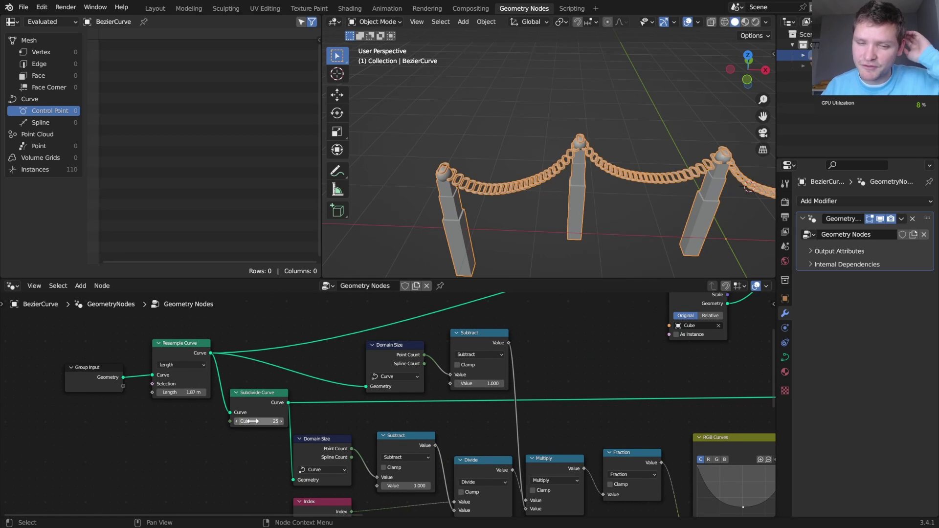
# Return to the chain's Instance on Points node and examine the orientation of the links from the top view
pyautogui.moveTo(737, 404); pyautogui.dragTo(239, 404, button='middle')
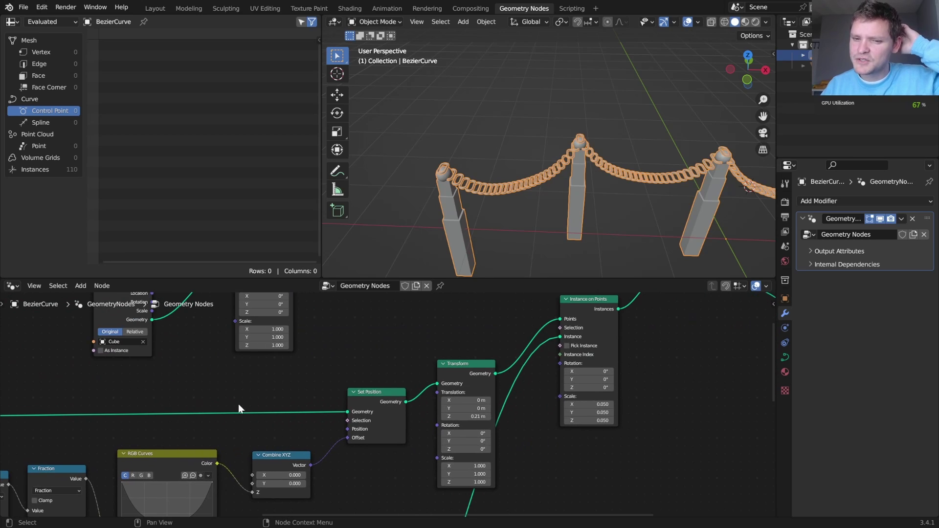
pyautogui.moveTo(557, 339); pyautogui.dragTo(568, 359, button='middle')
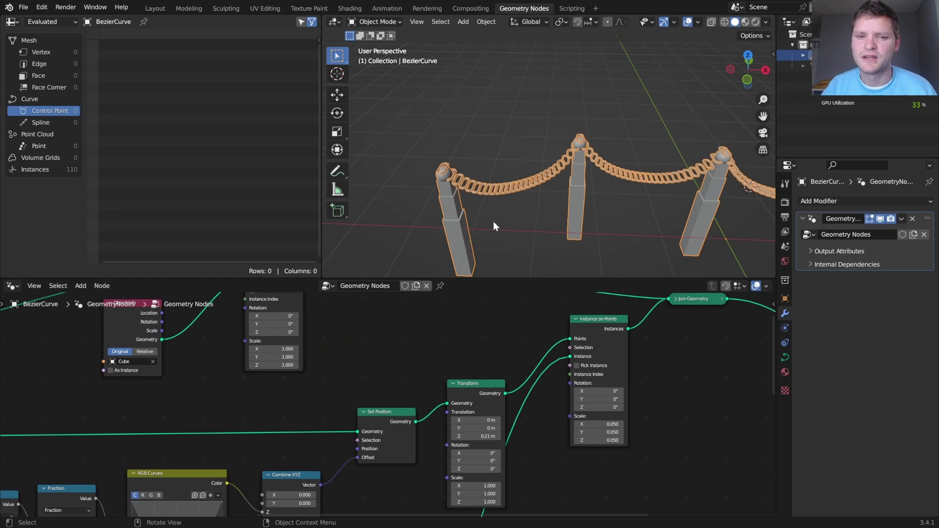
pyautogui.click(748, 55)
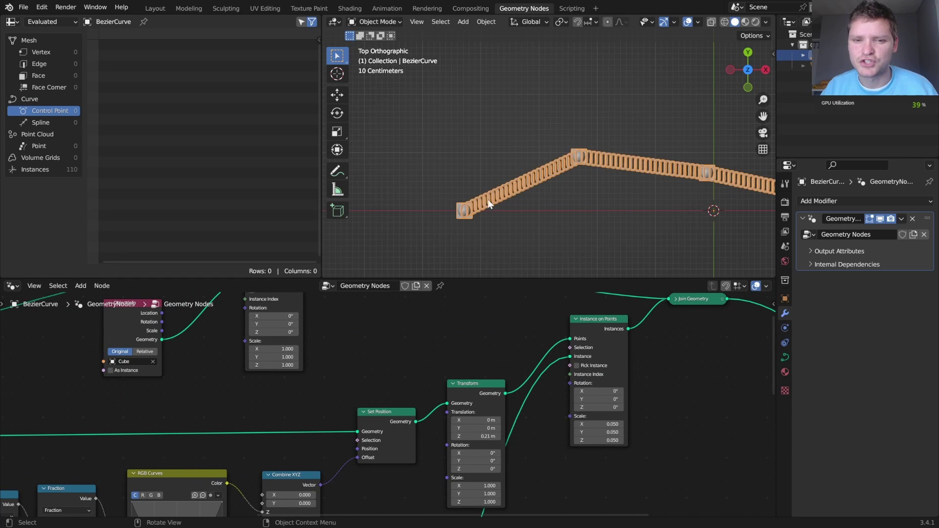
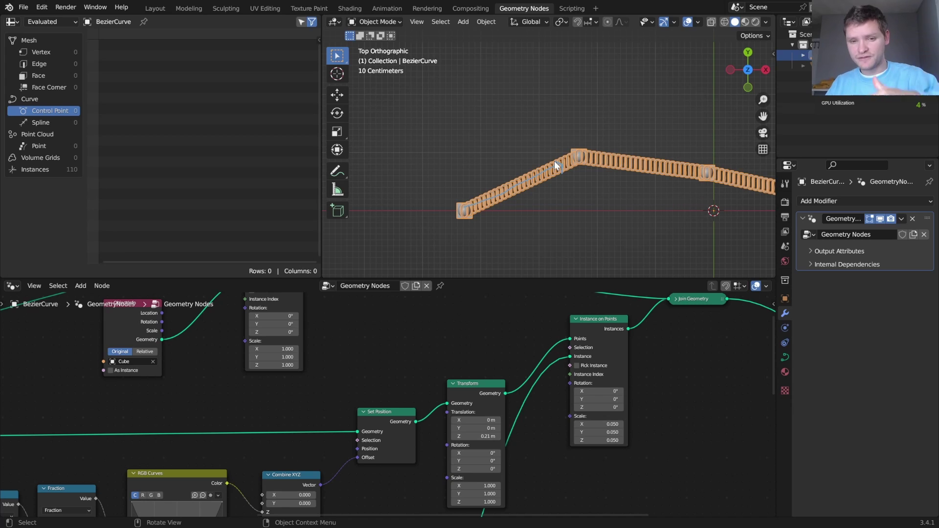
# Add a Curve Tangent node above the Set Position and Transform nodes
pyautogui.moveTo(564, 160); pyautogui.dragTo(511, 190, button='right')
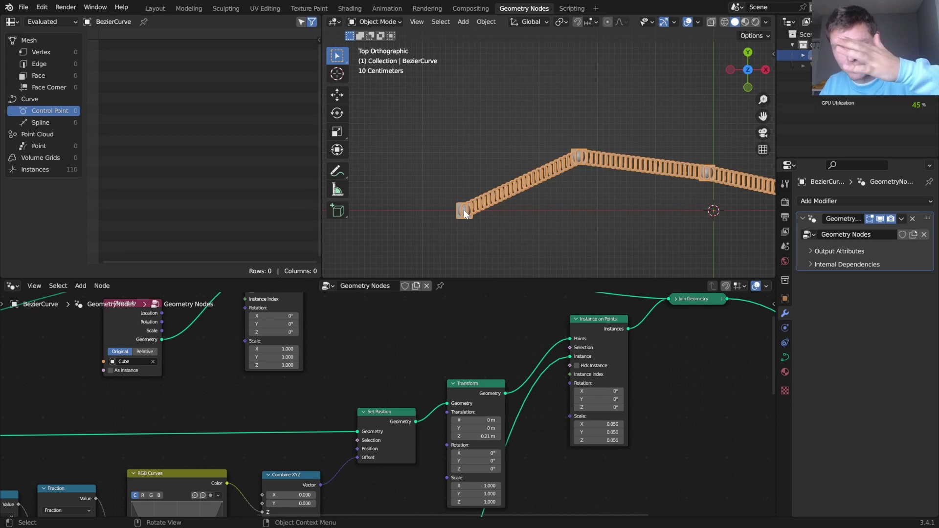
pyautogui.moveTo(502, 363); pyautogui.dragTo(538, 402, button='middle')
pyautogui.hotkey('shift', 'a')
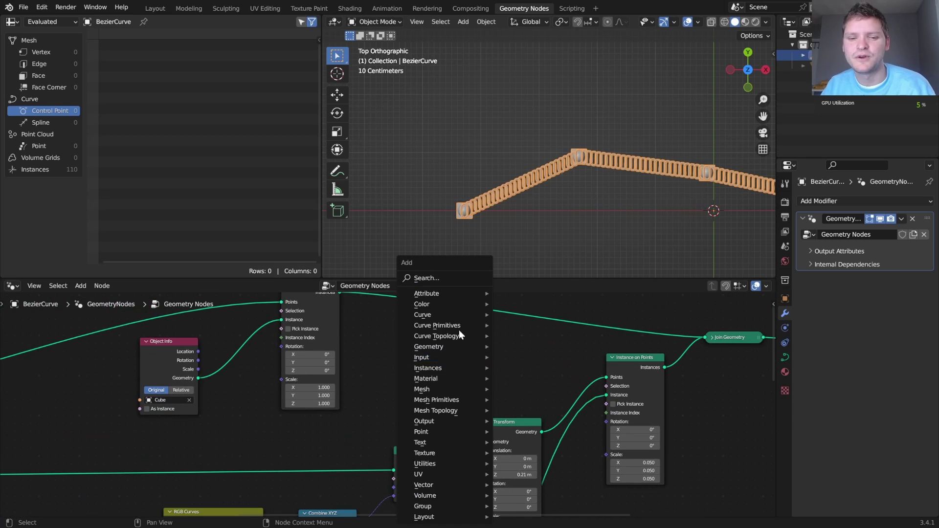
pyautogui.click(434, 274)
pyautogui.write('tang')
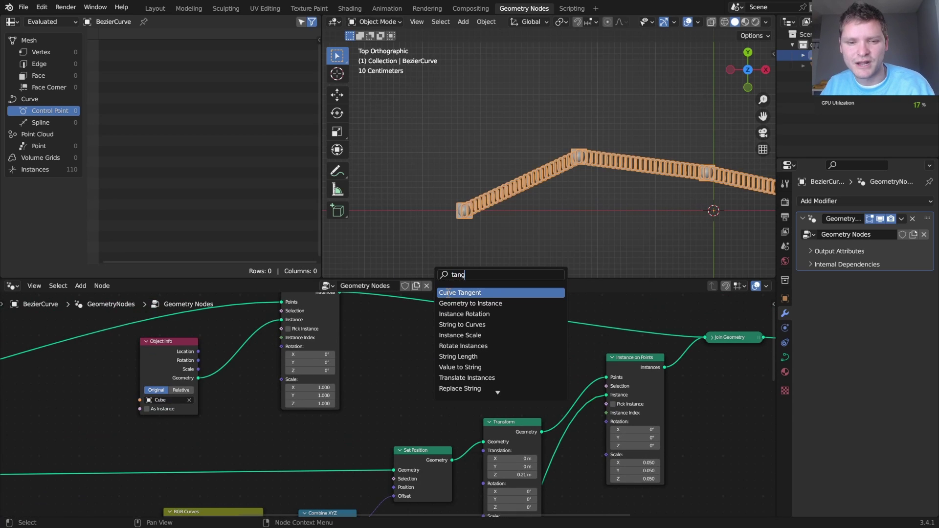
pyautogui.click(448, 293)
pyautogui.click(397, 361)
# Add an Align Euler to Vector node beside the Curve Tangent node
pyautogui.hotkey('shift', 'a')
pyautogui.click(445, 274)
pyautogui.write('a')
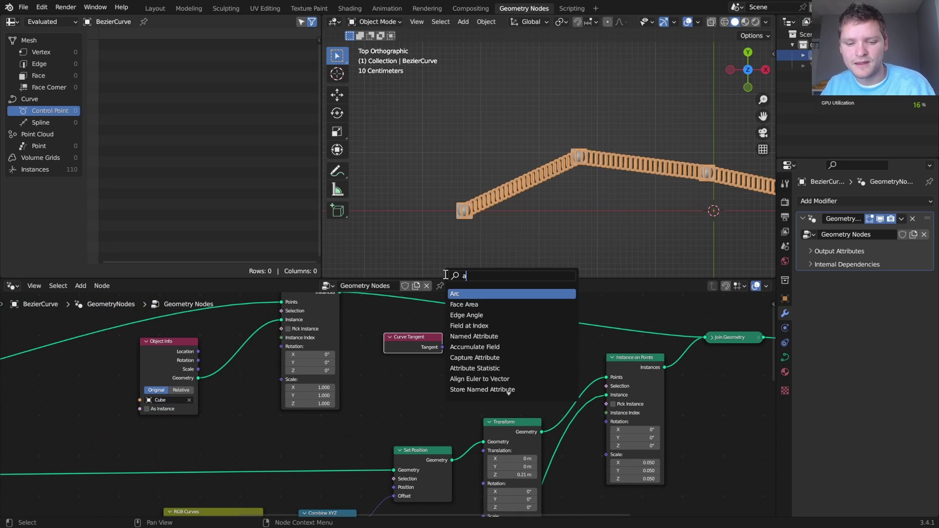
pyautogui.write('li')
pyautogui.click(462, 291)
pyautogui.click(484, 348)
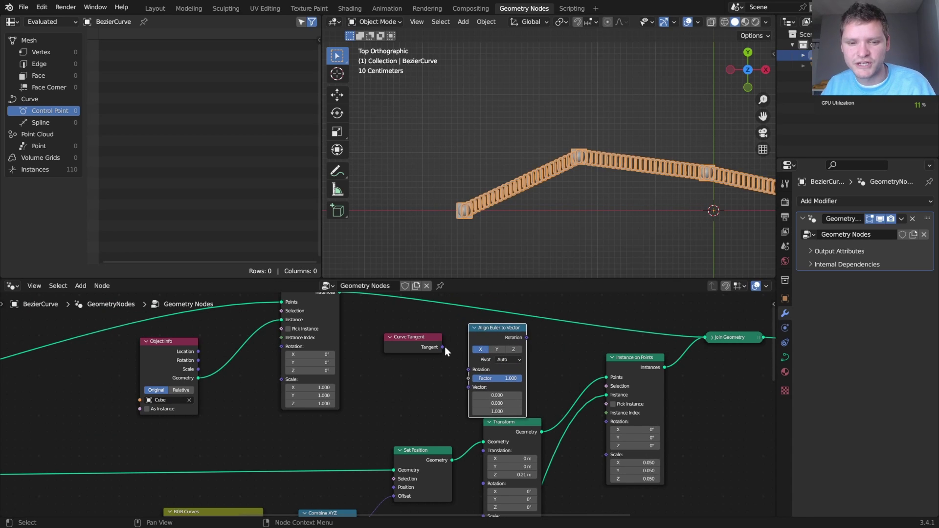
# Feed the curve tangent into Align Euler to Vector's Vector input and its Rotation output into the chain's Instance on Points Rotation
pyautogui.moveTo(445, 348); pyautogui.dragTo(452, 325)
pyautogui.moveTo(464, 392); pyautogui.dragTo(468, 389)
pyautogui.hscroll(2, 472, 367)
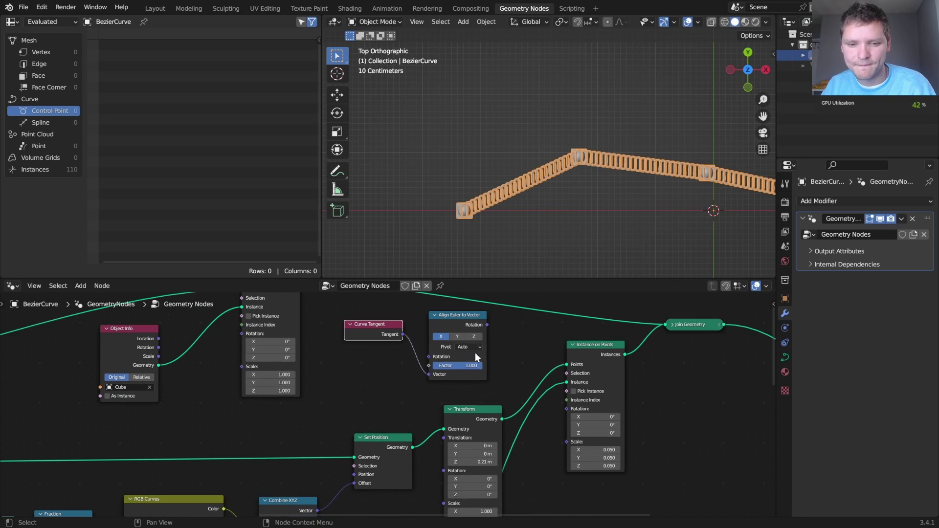
pyautogui.moveTo(487, 324); pyautogui.dragTo(566, 409)
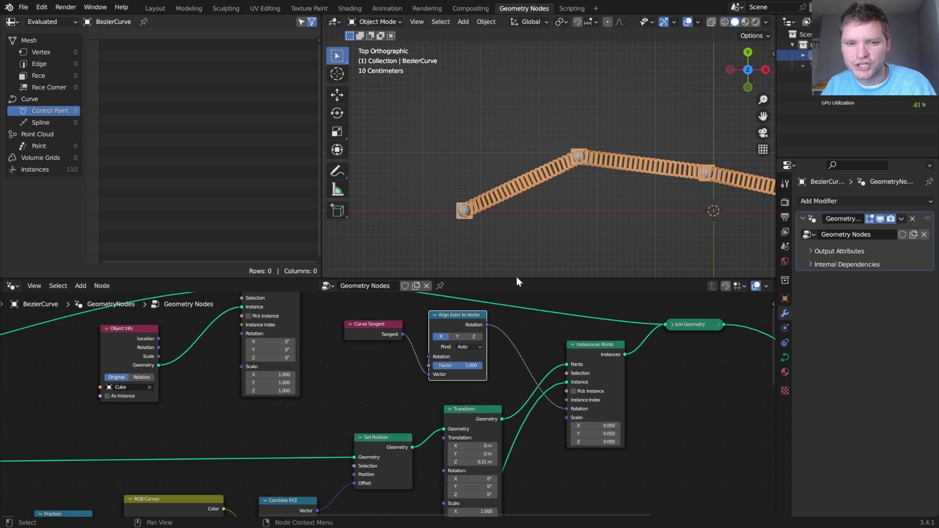
# Compare the alignment axes on the Align Euler to Vector node and set it to Y so the links follow the curve
pyautogui.moveTo(487, 206); pyautogui.dragTo(468, 149, button='middle')
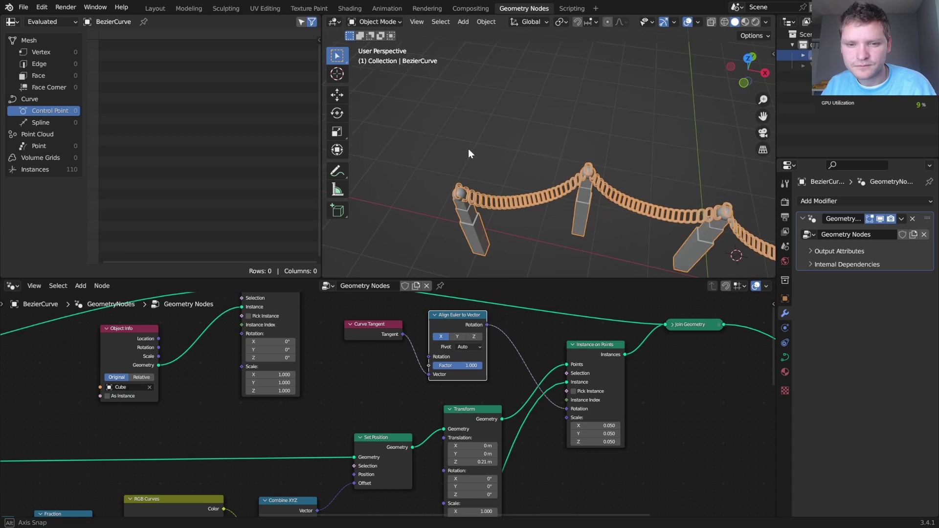
pyautogui.click(457, 335)
pyautogui.moveTo(544, 229); pyautogui.dragTo(632, 183, button='middle')
pyautogui.scroll(5, 546, 178)
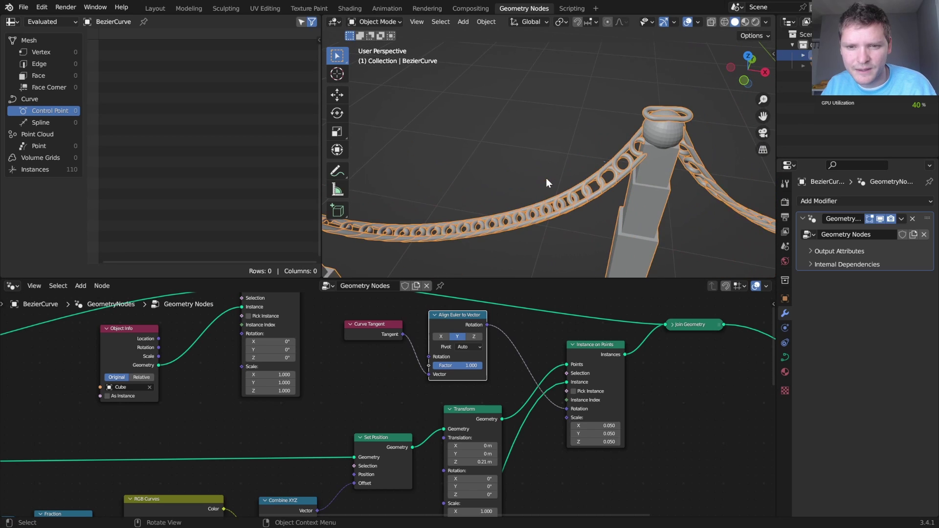
pyautogui.click(477, 336)
pyautogui.click(437, 337)
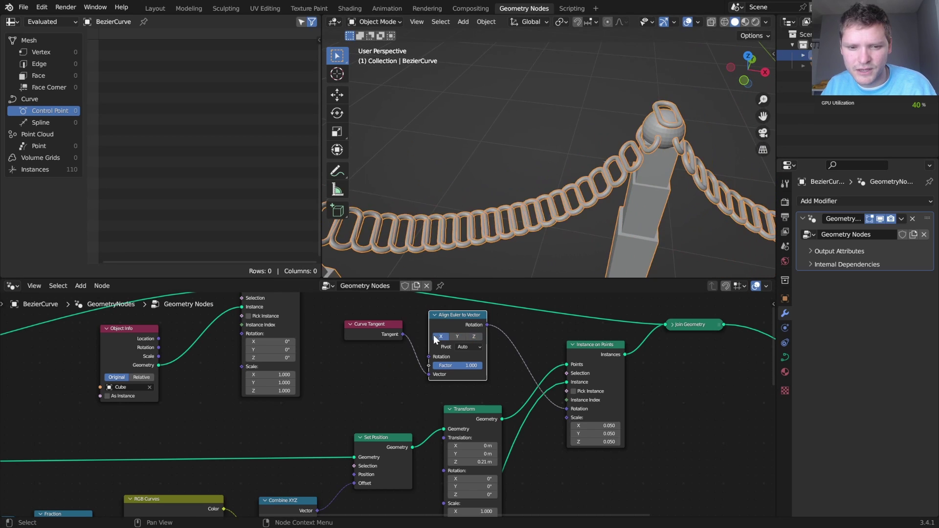
pyautogui.click(459, 337)
pyautogui.moveTo(486, 224); pyautogui.dragTo(621, 159, button='middle')
pyautogui.moveTo(330, 179); pyautogui.dragTo(669, 151, button='middle')
pyautogui.scroll(1, 670, 154)
pyautogui.keyDown('shift'); pyautogui.moveTo(595, 190); pyautogui.dragTo(680, 179, button='middle'); pyautogui.keyUp('shift')
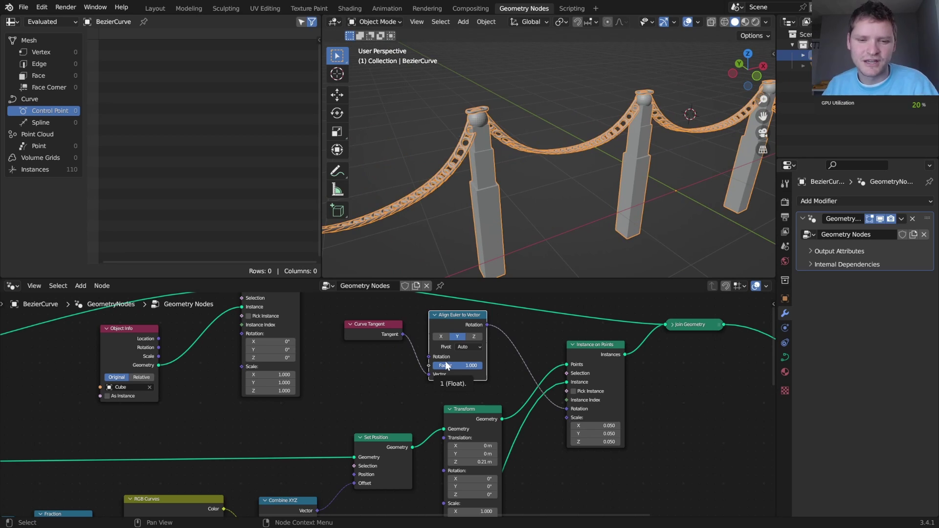
pyautogui.moveTo(429, 356); pyautogui.dragTo(533, 373)
pyautogui.write('ve')
pyautogui.press('Return')
pyautogui.click(351, 374)
pyautogui.hotkey('ctrl', 'x')
# Set the Subdivide Curve node's cuts to 100
pyautogui.scroll(-6, 394, 371)
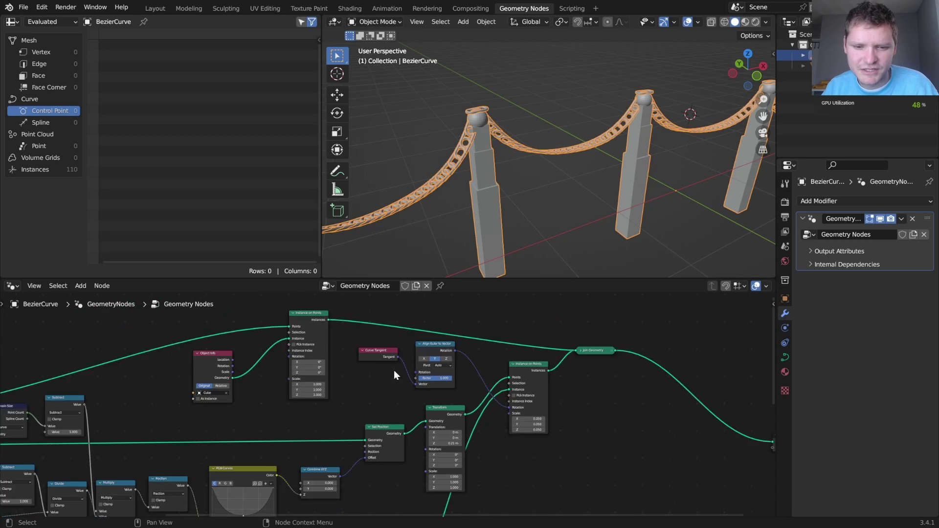
pyautogui.moveTo(245, 370); pyautogui.dragTo(494, 339, button='middle')
pyautogui.scroll(2, 263, 386)
pyautogui.moveTo(182, 419); pyautogui.dragTo(382, 394, button='middle')
pyautogui.scroll(6, 387, 397)
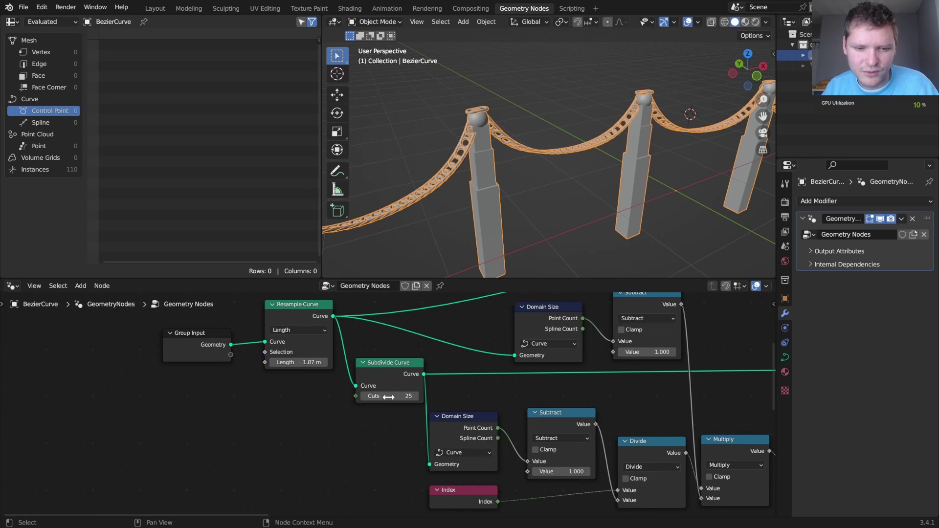
pyautogui.press('Return')
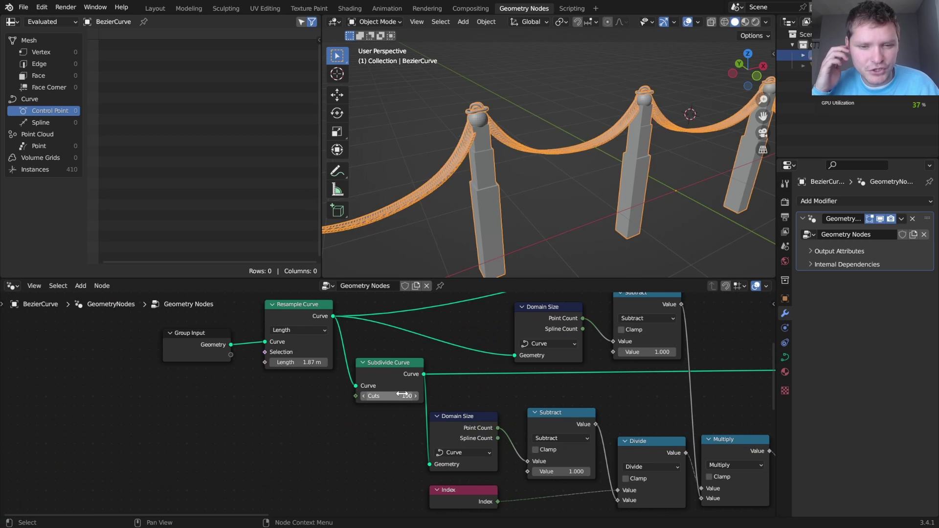
# Make room after the Transform node and insert a Resample Curve node between it and the chain's Instance on Points node
pyautogui.scroll(-4, 509, 400)
pyautogui.moveTo(752, 383); pyautogui.dragTo(286, 393, button='middle')
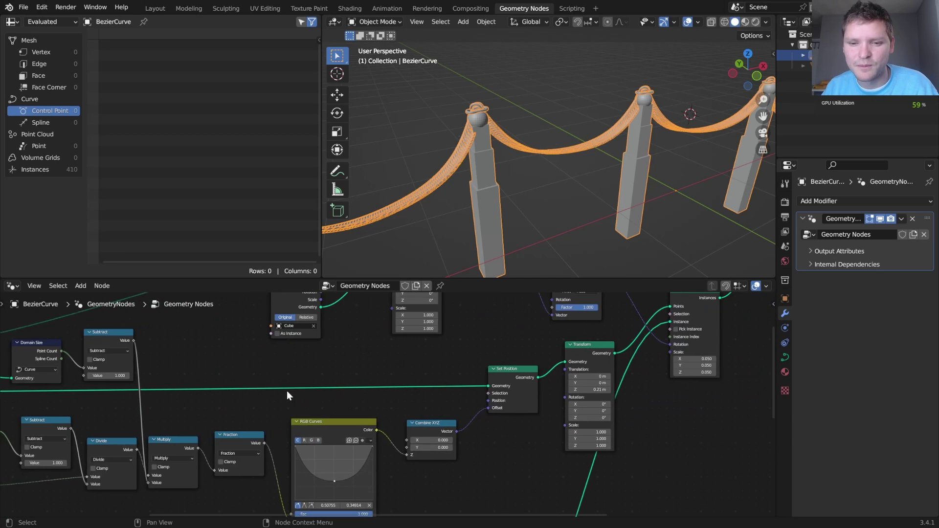
pyautogui.moveTo(544, 368); pyautogui.dragTo(407, 393, button='middle')
pyautogui.moveTo(610, 344); pyautogui.dragTo(551, 370, button='middle')
pyautogui.moveTo(511, 350); pyautogui.dragTo(592, 369)
pyautogui.moveTo(408, 400); pyautogui.dragTo(394, 400)
pyautogui.hotkey('shift', 'a')
pyautogui.write('res')
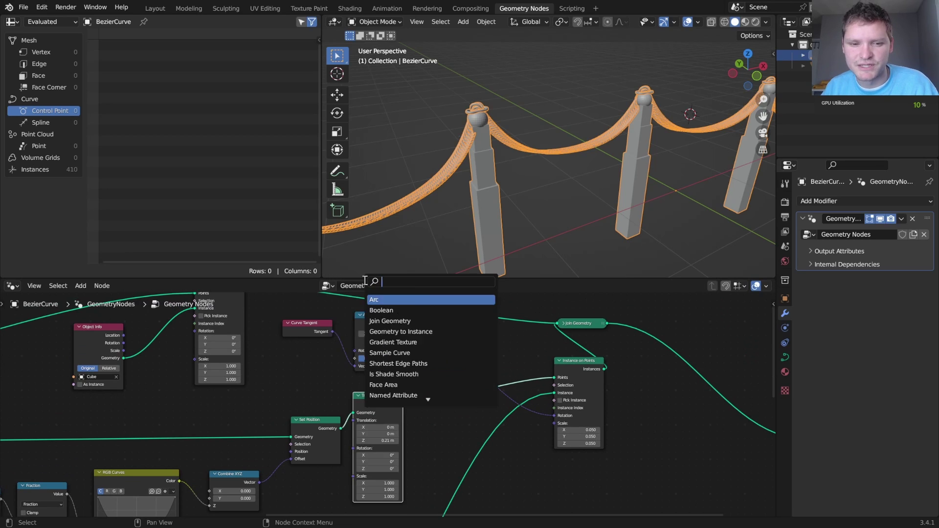
pyautogui.press('Return')
pyautogui.click(439, 408)
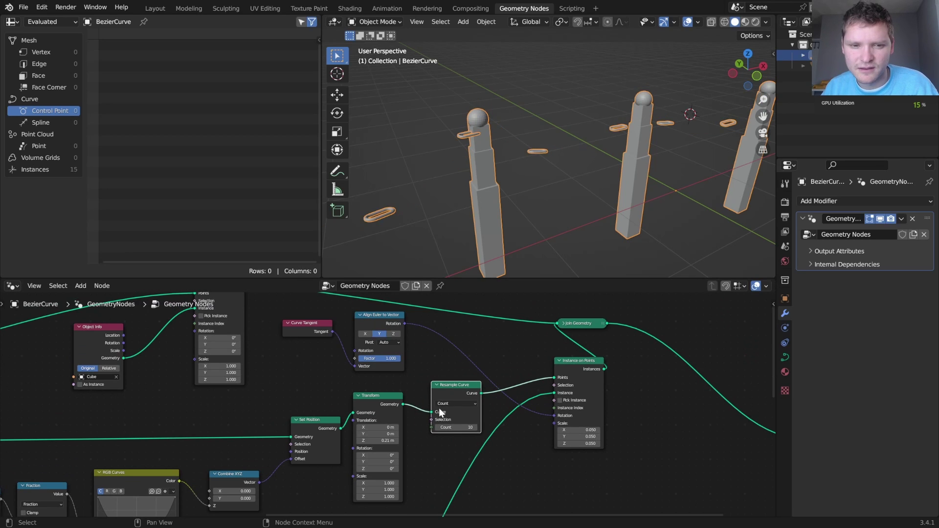
# Set the new Resample Curve node's count to 79 and check the link spacing along the chain
pyautogui.moveTo(456, 428); pyautogui.dragTo(495, 427)
pyautogui.moveTo(451, 219); pyautogui.dragTo(562, 148, button='middle')
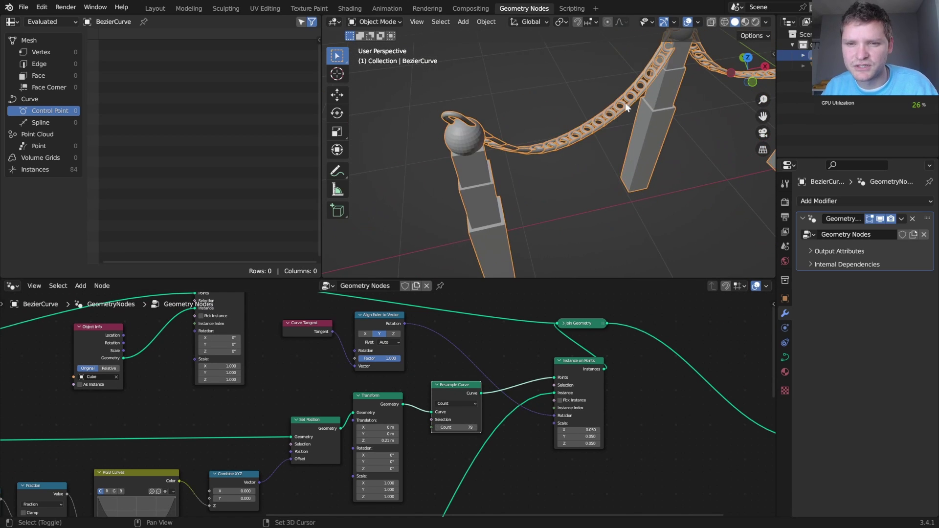
pyautogui.keyDown('shift'); pyautogui.moveTo(625, 102); pyautogui.dragTo(571, 146, button='middle'); pyautogui.keyUp('shift')
pyautogui.moveTo(565, 182); pyautogui.dragTo(560, 160, button='middle')
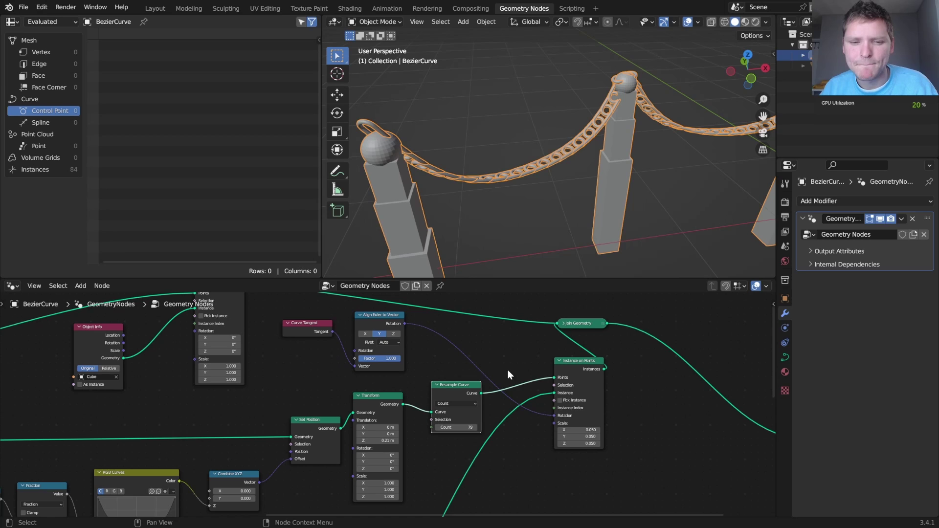
pyautogui.moveTo(422, 365); pyautogui.dragTo(487, 403, button='middle')
pyautogui.click(419, 387)
pyautogui.moveTo(419, 388); pyautogui.dragTo(369, 402)
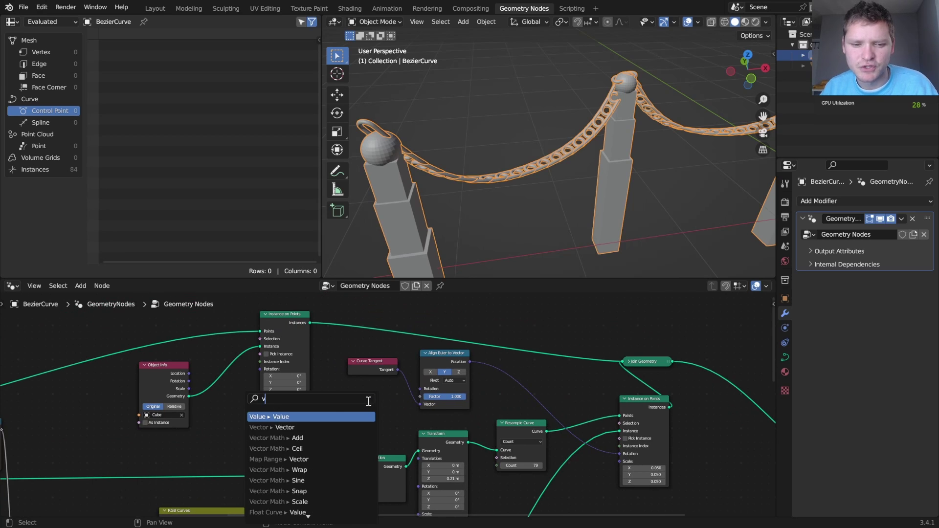
pyautogui.write('vec')
pyautogui.press('Return')
pyautogui.click(358, 404)
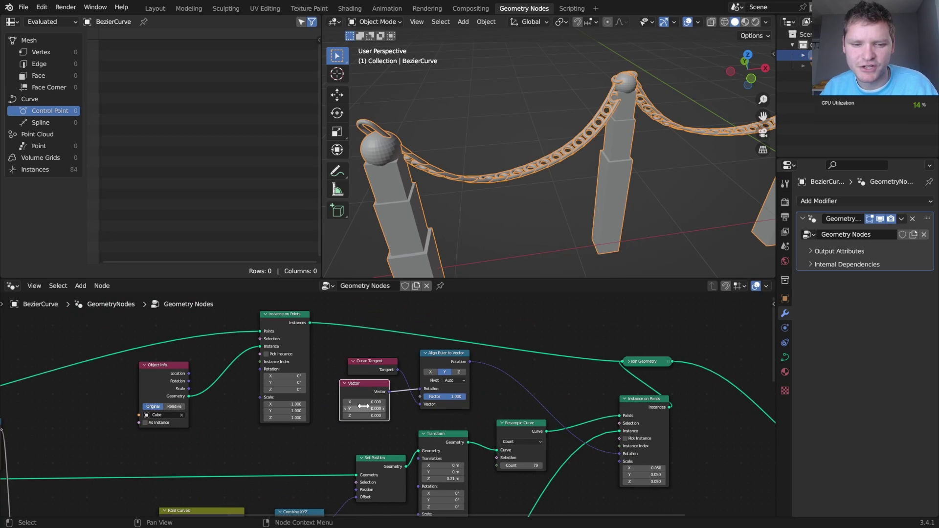
pyautogui.moveTo(365, 402)
pyautogui.mouseDown()
pyautogui.moveTo(430, 402)
pyautogui.moveTo(371, 395)
pyautogui.mouseUp()
pyautogui.press('x')
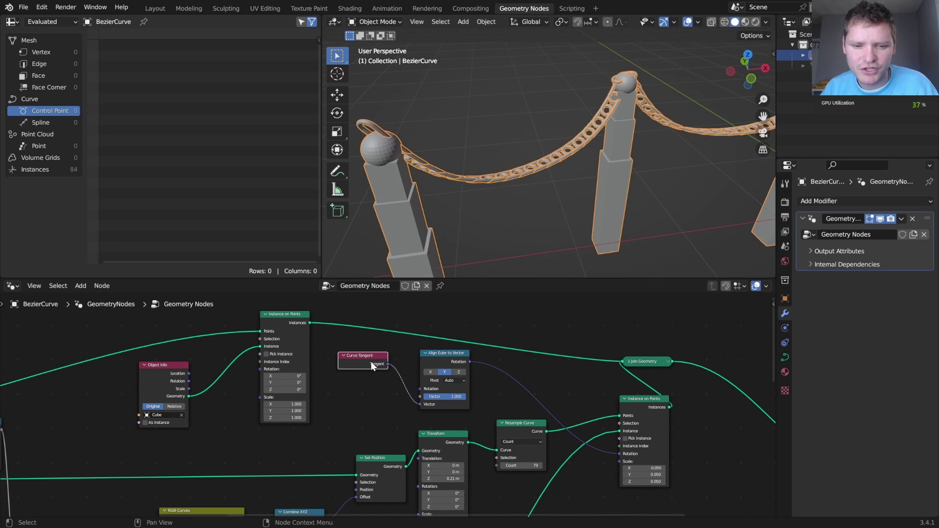
# Add an Index node feeding the Rotation input of Align Euler to Vector and check the twist of the links
pyautogui.scroll(3, 407, 373)
pyautogui.moveTo(407, 373); pyautogui.dragTo(438, 368, button='middle')
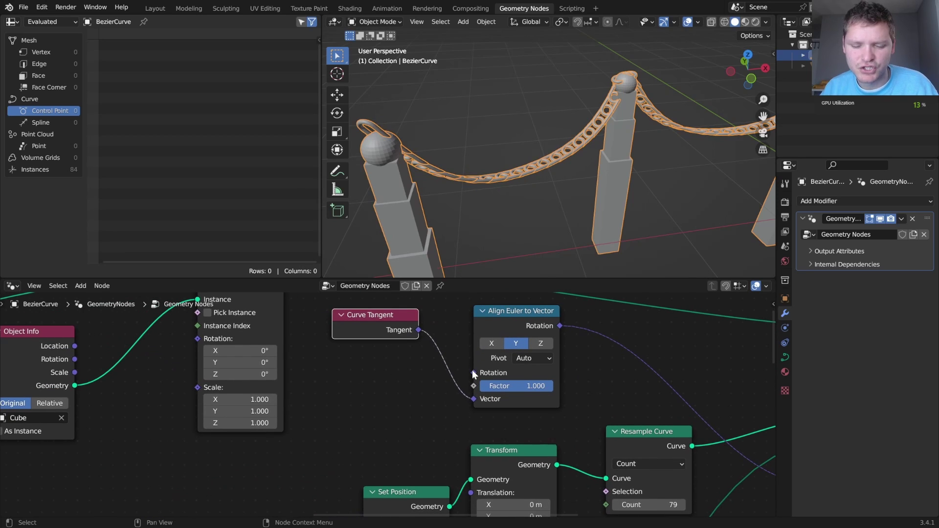
pyautogui.moveTo(474, 373); pyautogui.dragTo(368, 395)
pyautogui.write('index')
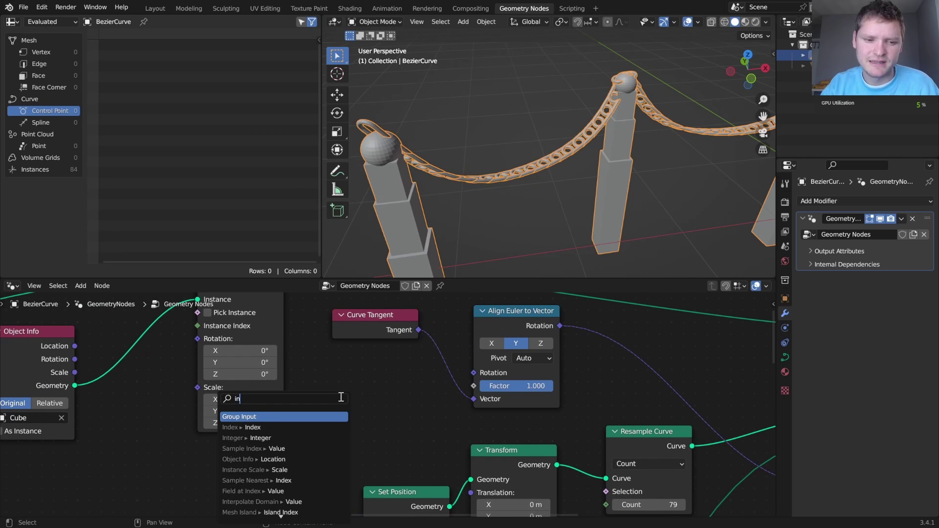
pyautogui.press('Return')
pyautogui.click(324, 436)
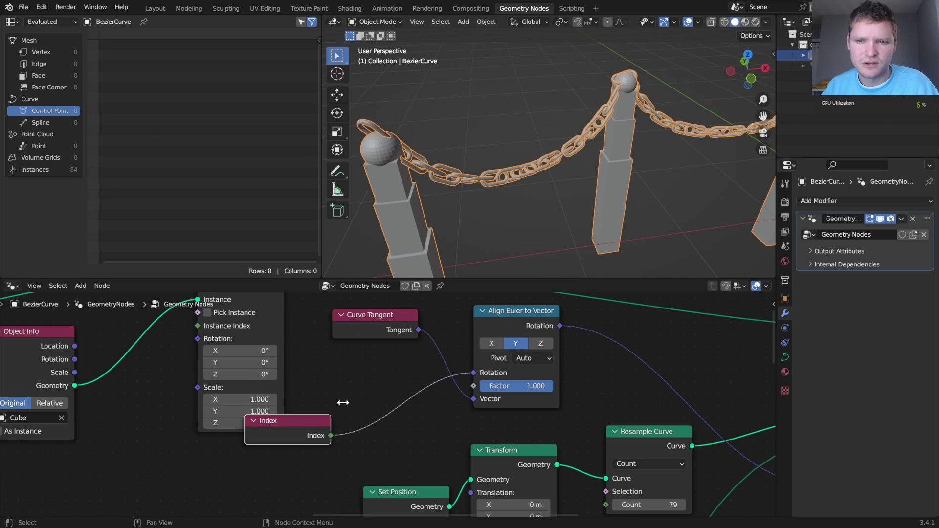
pyautogui.moveTo(567, 186); pyautogui.dragTo(578, 156, button='middle')
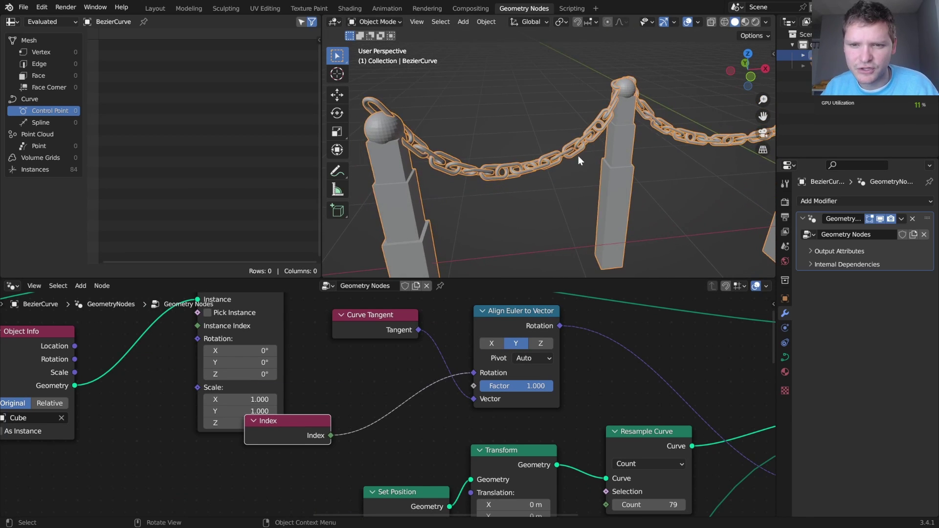
pyautogui.scroll(-3, 579, 156)
# Insert a Math node between Index and Align Euler to Vector, set to Modulo with a value of 2
pyautogui.hotkey('shift', 'a')
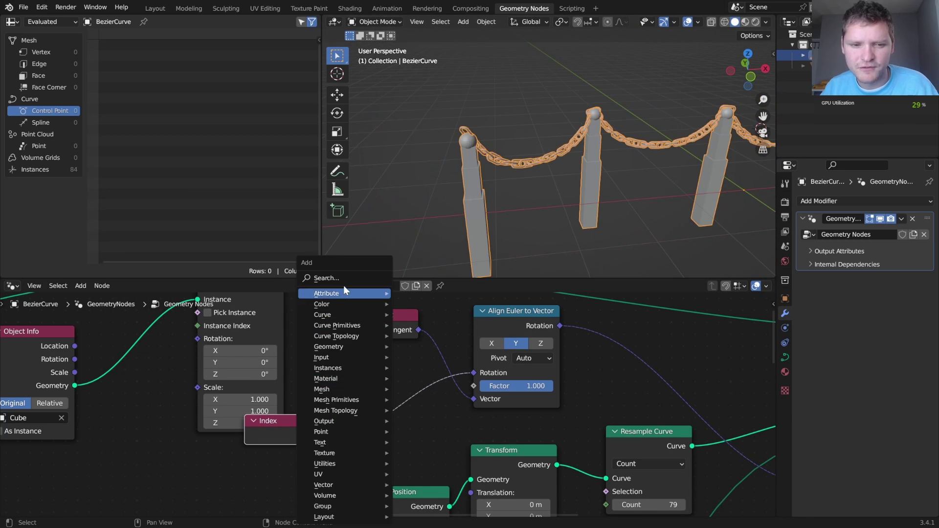
pyautogui.click(343, 286)
pyautogui.write('math')
pyautogui.click(358, 295)
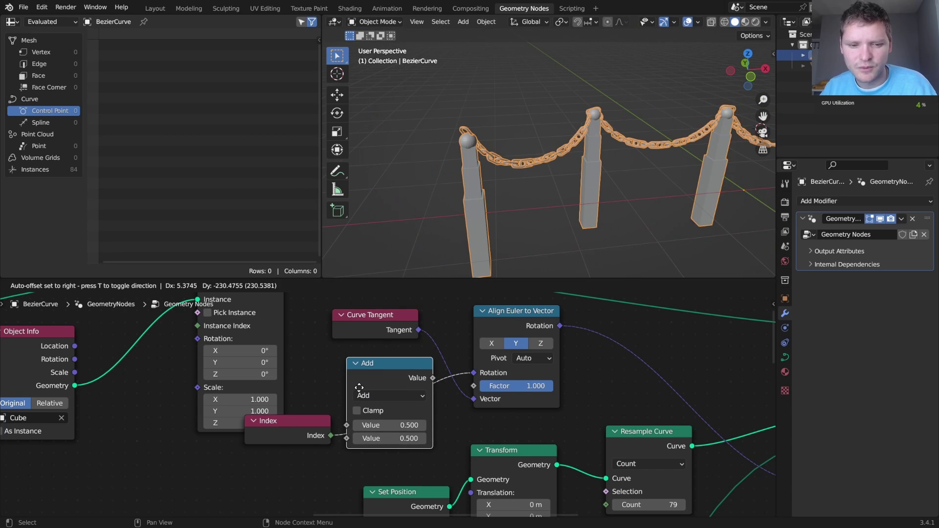
pyautogui.click(412, 397)
pyautogui.click(412, 397)
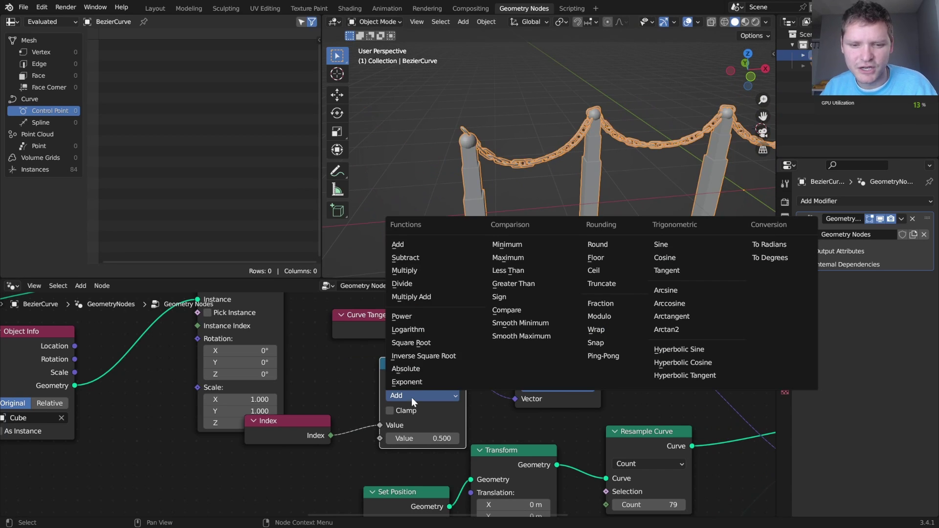
pyautogui.click(600, 316)
pyautogui.click(430, 438)
pyautogui.write('2')
pyautogui.press('Return')
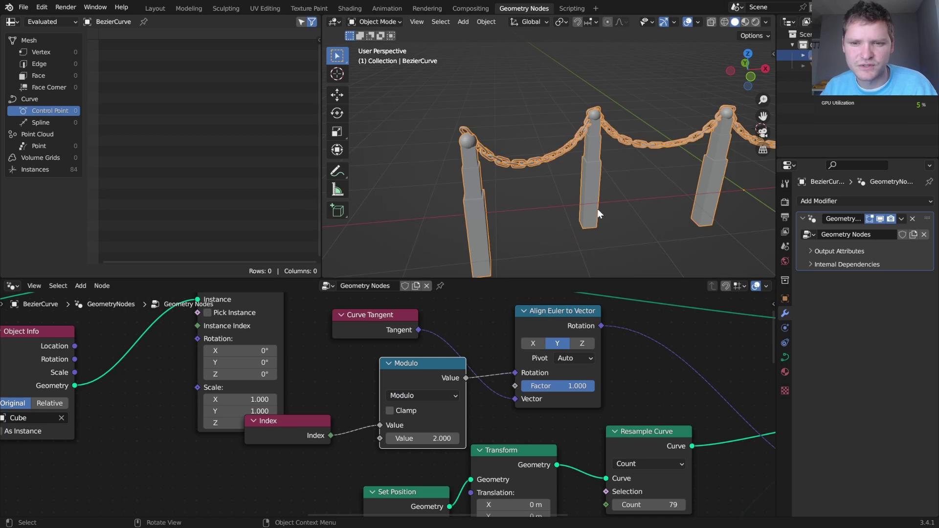
# Deselect the fence and examine up close how neighbouring chain links interlock
pyautogui.scroll(1, 522, 201)
pyautogui.scroll(4, 504, 171)
pyautogui.moveTo(502, 170); pyautogui.dragTo(524, 202, button='middle')
pyautogui.click(523, 201)
pyautogui.moveTo(549, 156); pyautogui.dragTo(525, 149, button='middle')
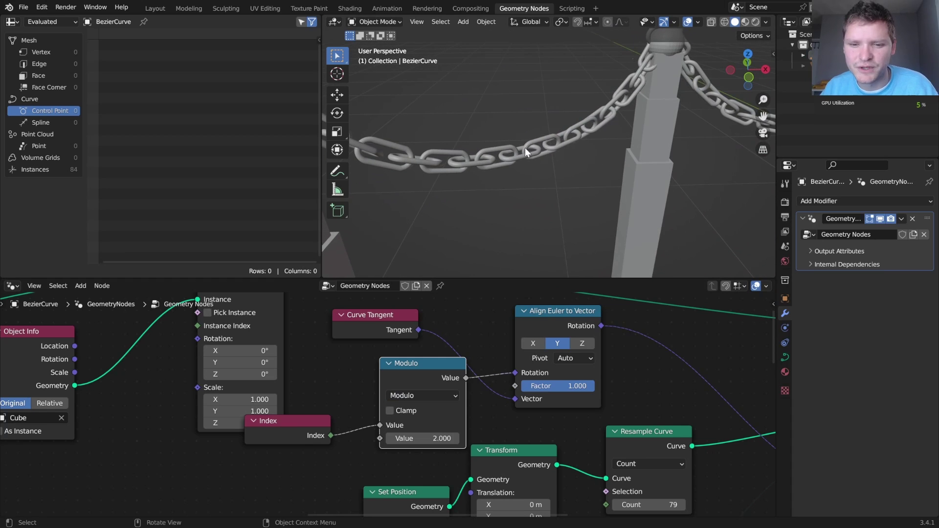
pyautogui.scroll(2, 482, 169)
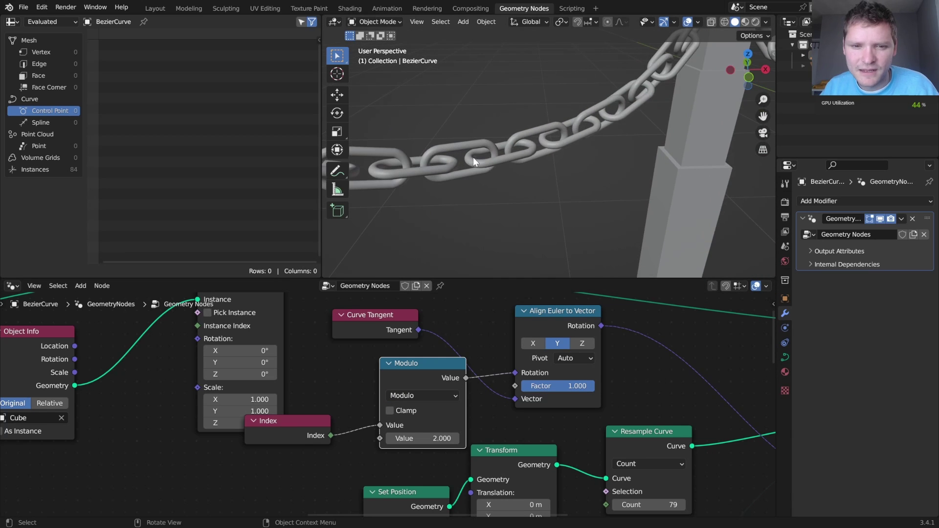
# Set the count of the chain's Resample Curve node to 55 and check the whole fence
pyautogui.moveTo(362, 354); pyautogui.dragTo(373, 294, button='middle')
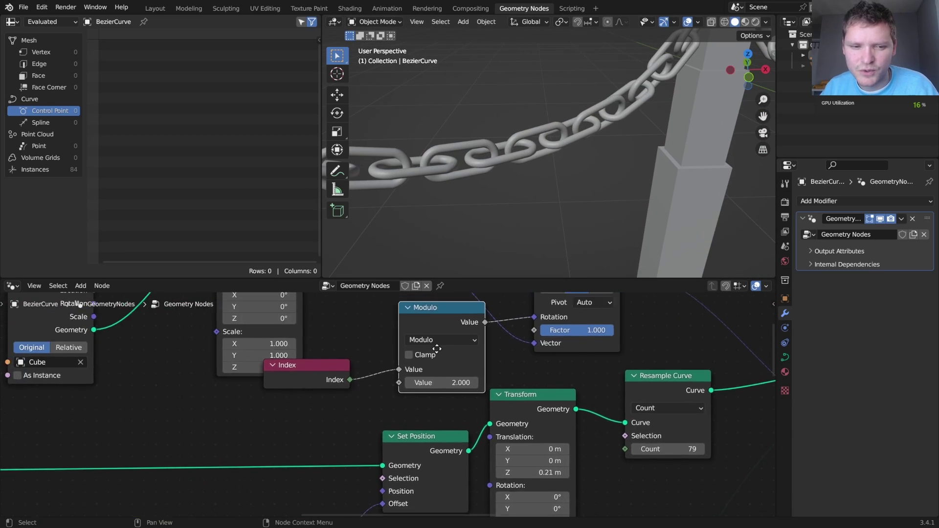
pyautogui.moveTo(382, 332); pyautogui.dragTo(600, 396, button='middle')
pyautogui.moveTo(491, 390); pyautogui.dragTo(426, 416, button='middle')
pyautogui.scroll(-8, 450, 410)
pyautogui.moveTo(506, 403); pyautogui.dragTo(363, 392, button='middle')
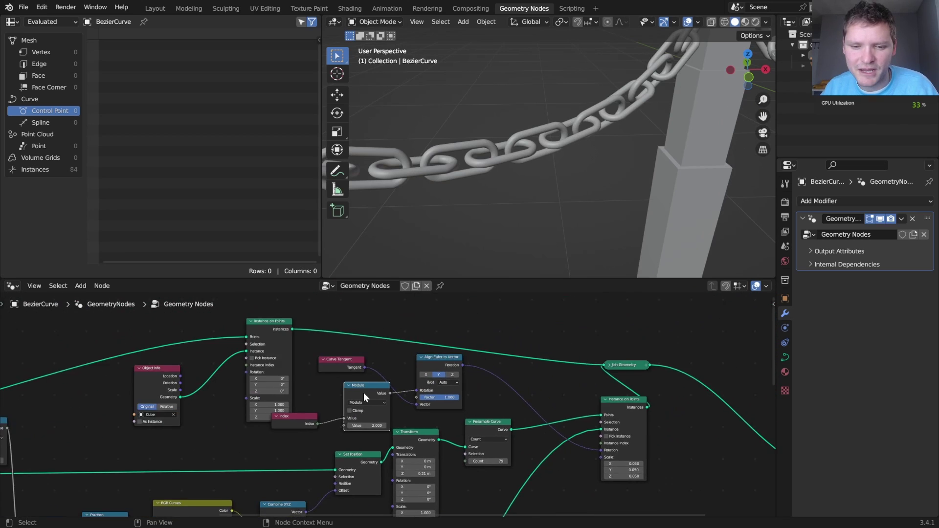
pyautogui.scroll(2, 363, 392)
pyautogui.moveTo(547, 493)
pyautogui.mouseDown()
pyautogui.moveTo(516, 493)
pyautogui.moveTo(542, 493)
pyautogui.mouseUp()
pyautogui.scroll(-10, 517, 177)
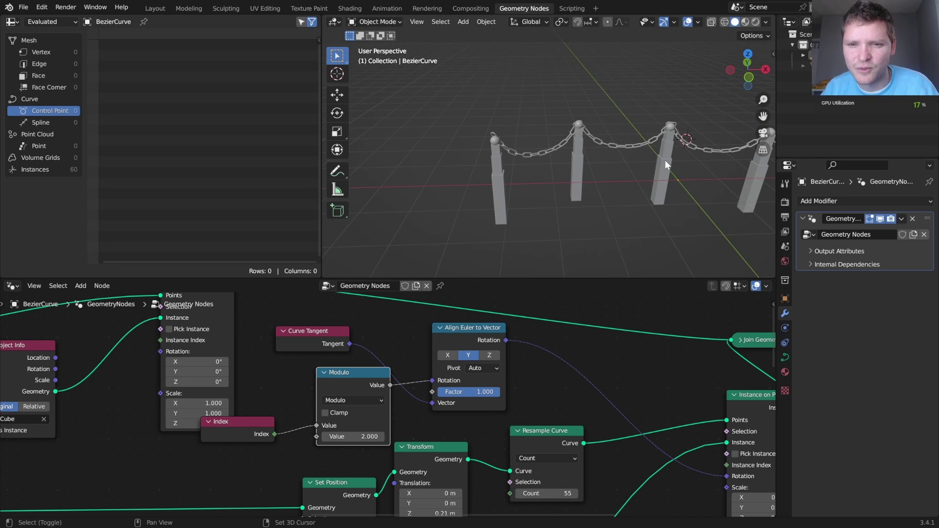
pyautogui.keyDown('shift'); pyautogui.moveTo(665, 160); pyautogui.dragTo(518, 163, button='middle'); pyautogui.keyUp('shift')
pyautogui.moveTo(579, 167); pyautogui.dragTo(551, 150, button='middle')
pyautogui.scroll(4, 551, 151)
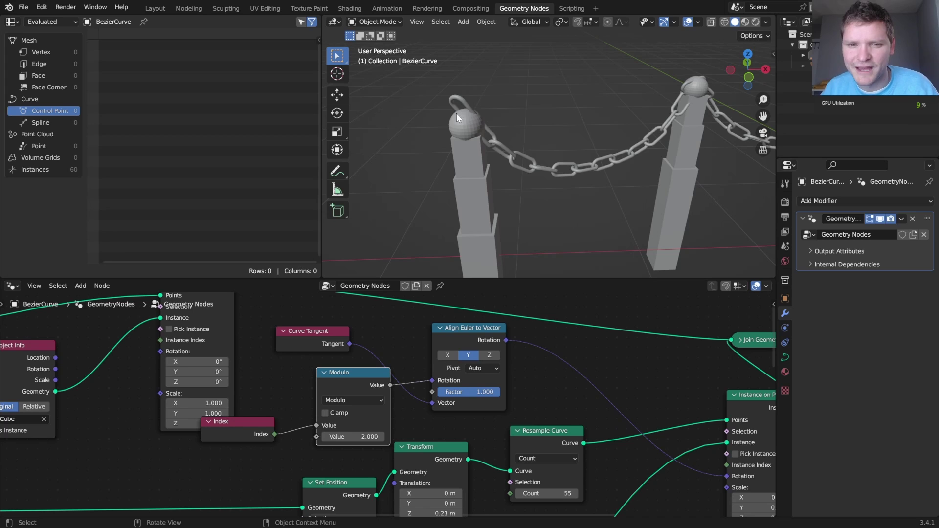
pyautogui.click(464, 124)
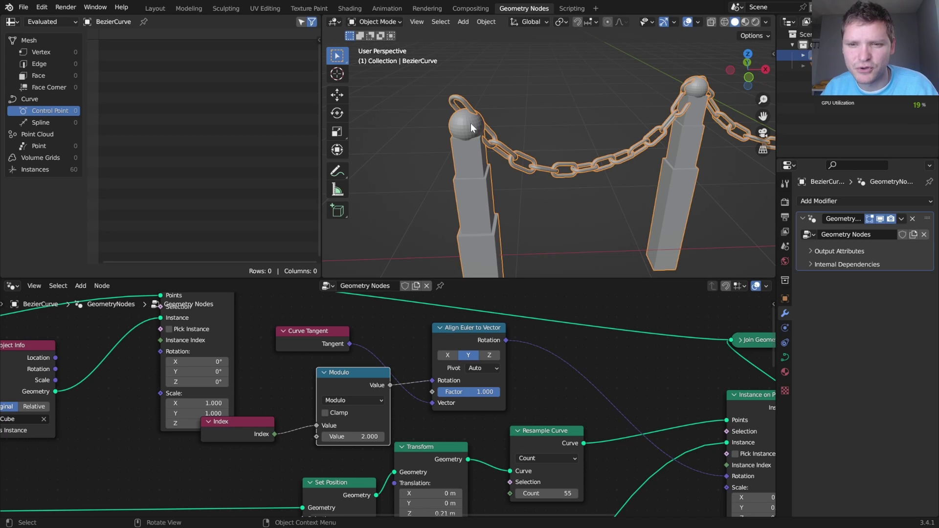
pyautogui.press('Tab')
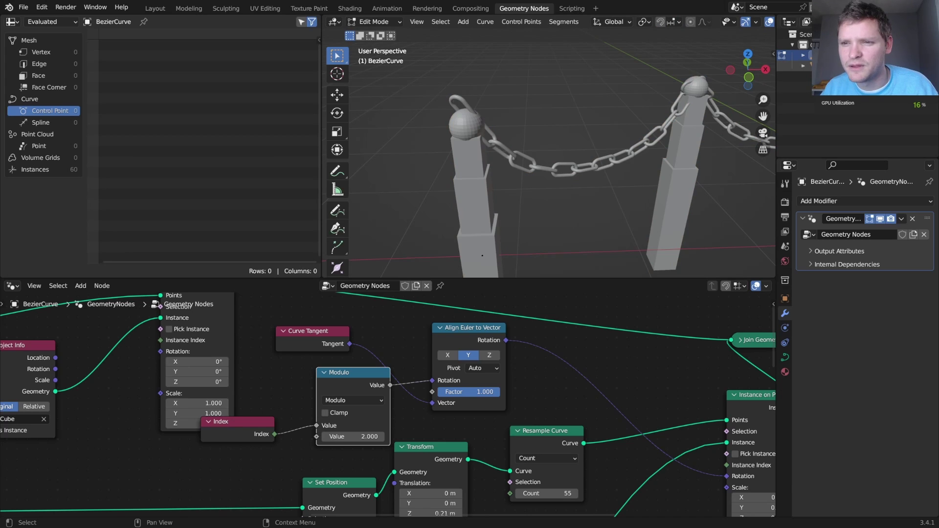
pyautogui.scroll(-5, 549, 149)
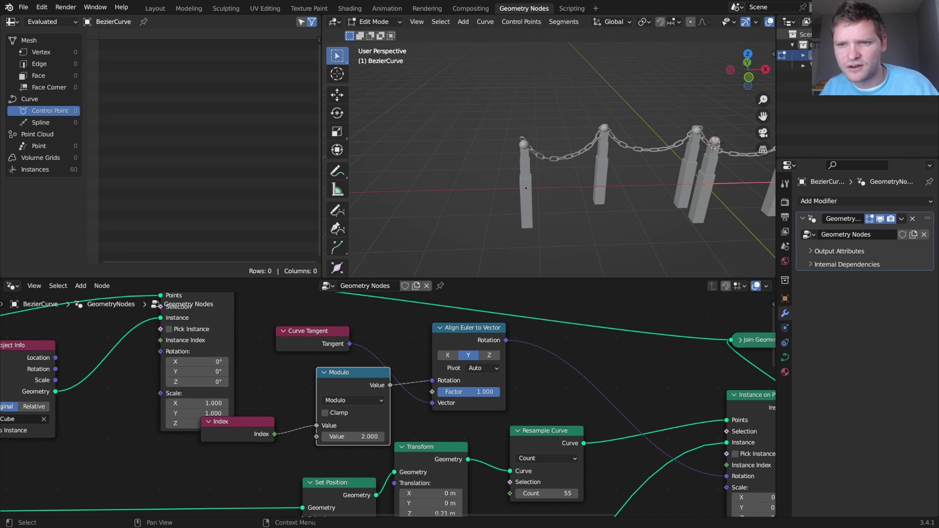
pyautogui.scroll(5, 548, 138)
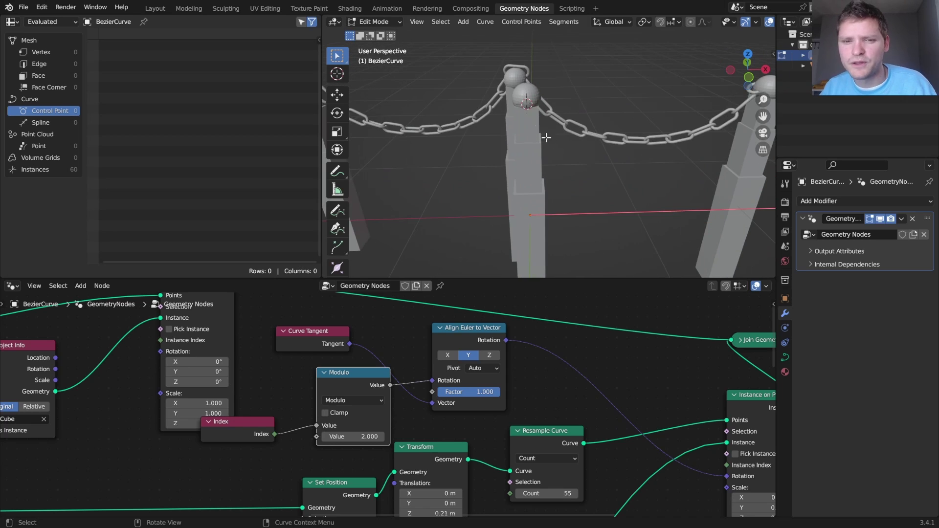
pyautogui.press('Tab')
# Select the ball on top of the original post in Edit Mode and scale it up by about 1.55
pyautogui.click(527, 103)
pyautogui.press('Tab')
pyautogui.press('l')
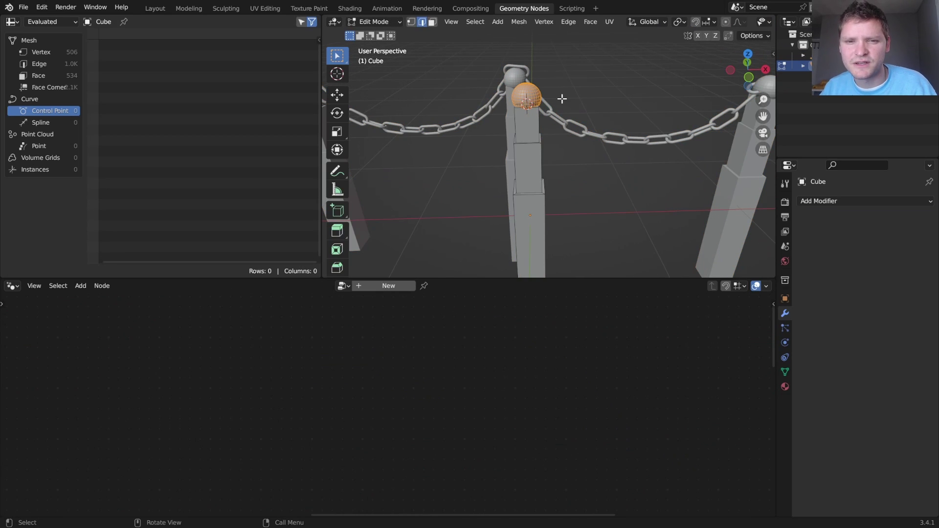
pyautogui.press('s')
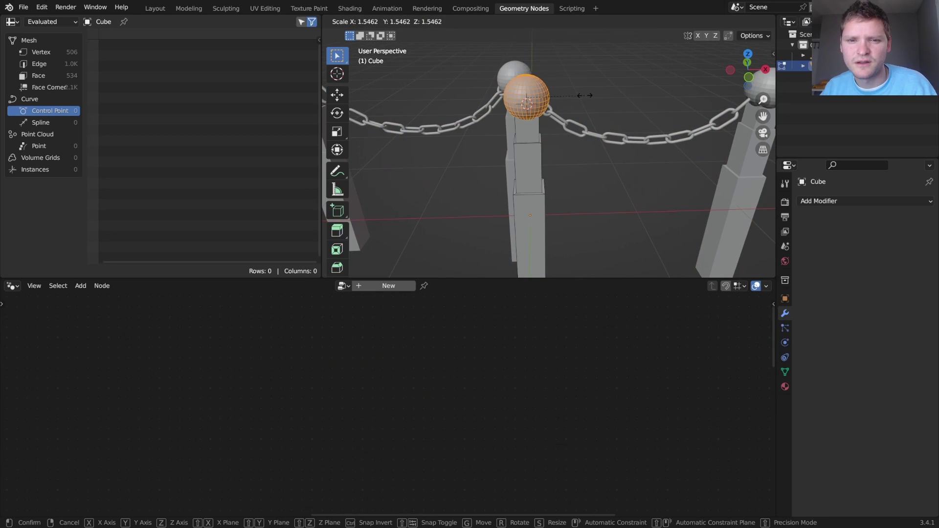
pyautogui.click(582, 93)
pyautogui.press('g')
pyautogui.press('z')
pyautogui.press('Escape')
pyautogui.press('Tab')
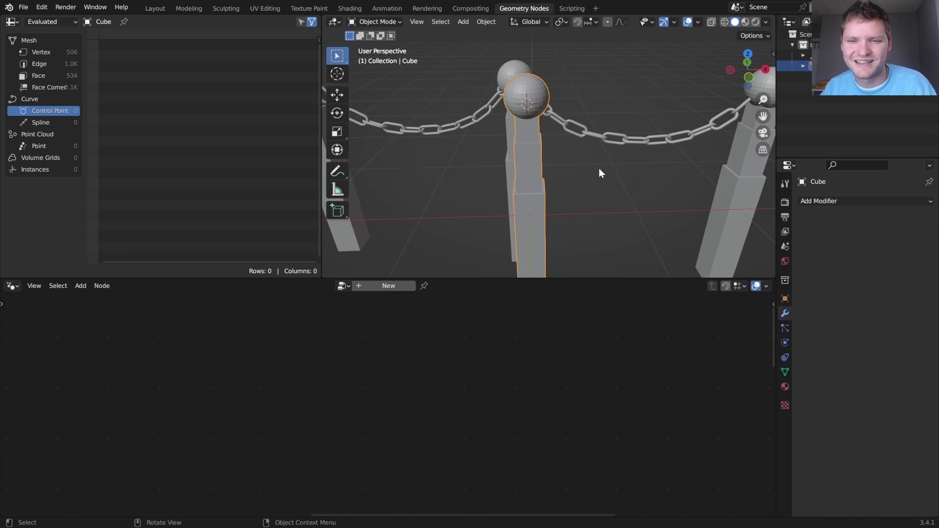
# Set the Z translation of the chain's Transform node to 0.16 m and hide the original post object
pyautogui.scroll(-6, 599, 169)
pyautogui.moveTo(569, 173); pyautogui.dragTo(597, 170, button='middle')
pyautogui.scroll(3, 560, 156)
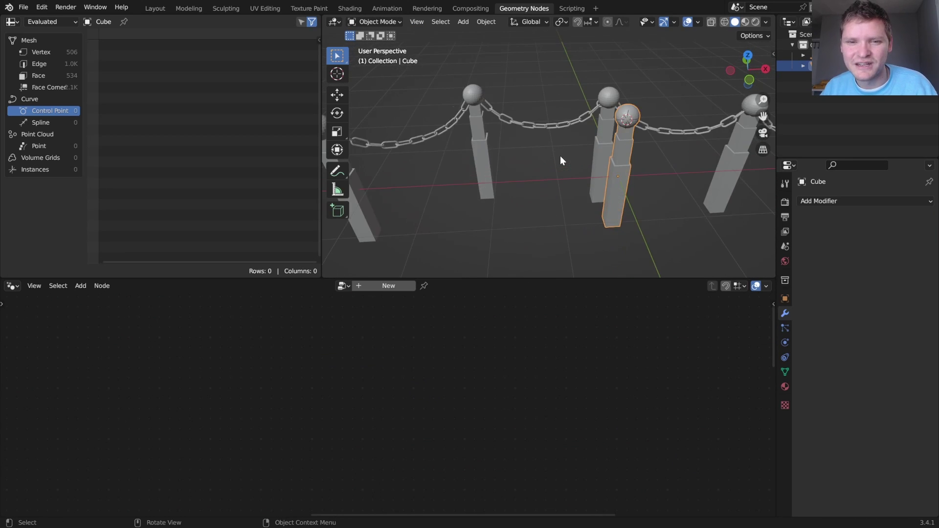
pyautogui.click(528, 123)
pyautogui.moveTo(634, 421); pyautogui.dragTo(582, 303, button='middle')
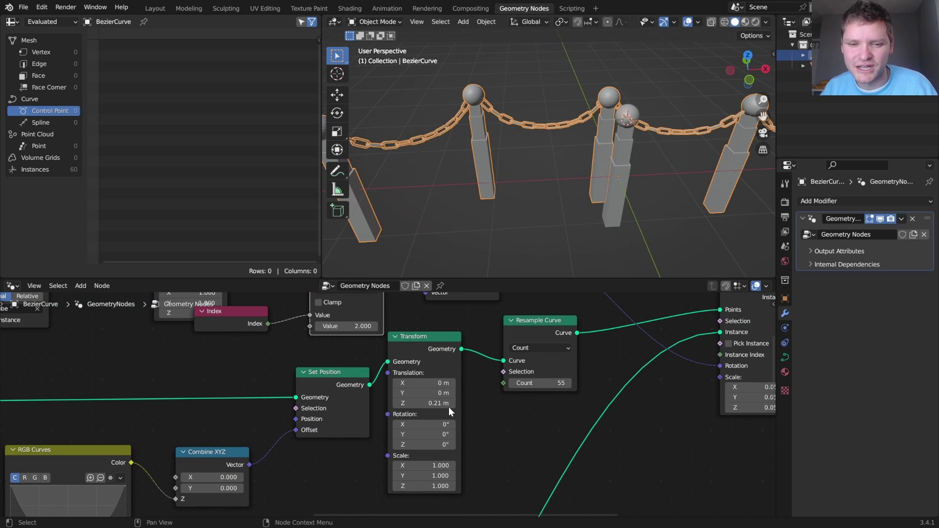
pyautogui.keyDown('shift'); pyautogui.moveTo(450, 412); pyautogui.dragTo(438, 412); pyautogui.keyUp('shift')
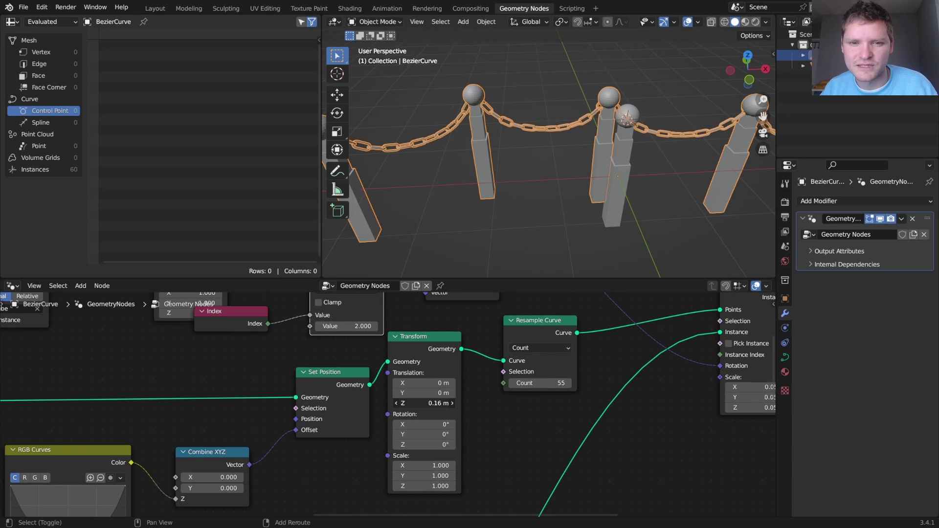
pyautogui.click(625, 167)
pyautogui.press('h')
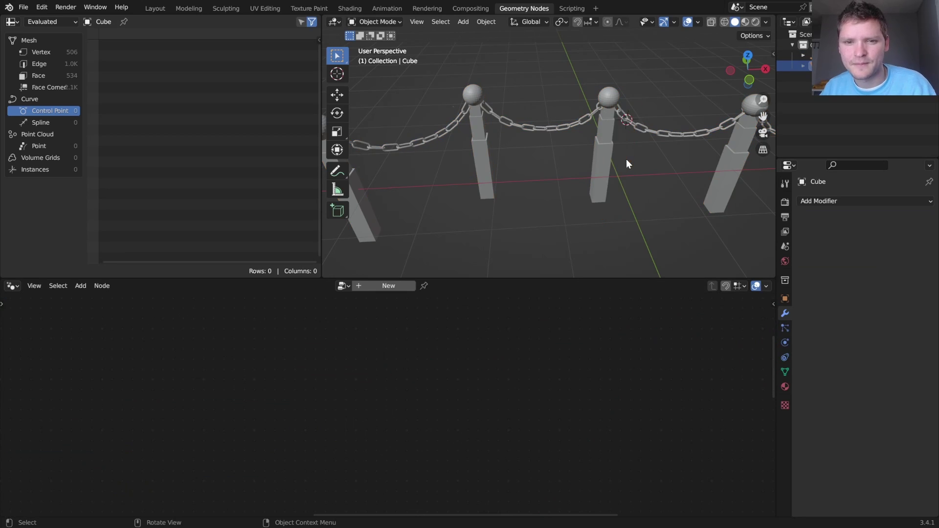
# Try extending the fence by extruding the curve's end point twice, the first time by about 13 m
pyautogui.scroll(-4, 587, 158)
pyautogui.click(584, 154)
pyautogui.press('Tab')
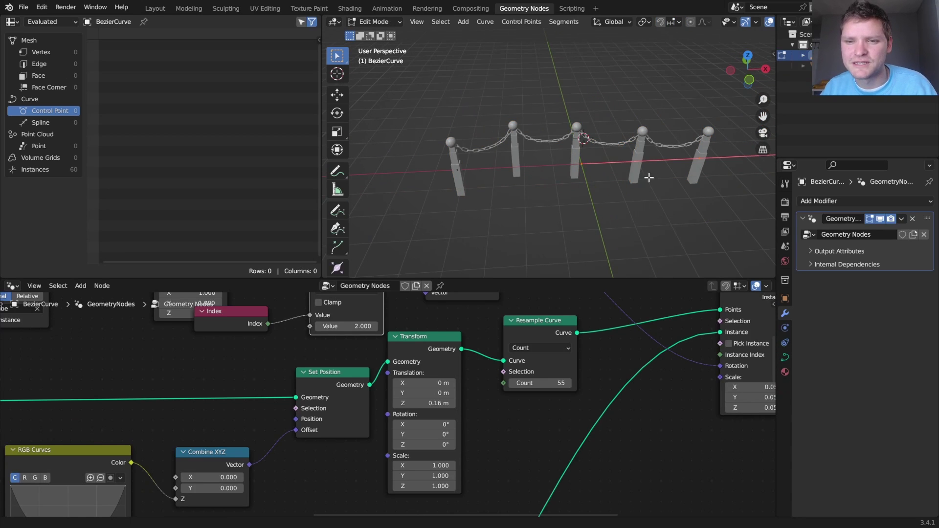
pyautogui.scroll(-4, 559, 165)
pyautogui.press('e')
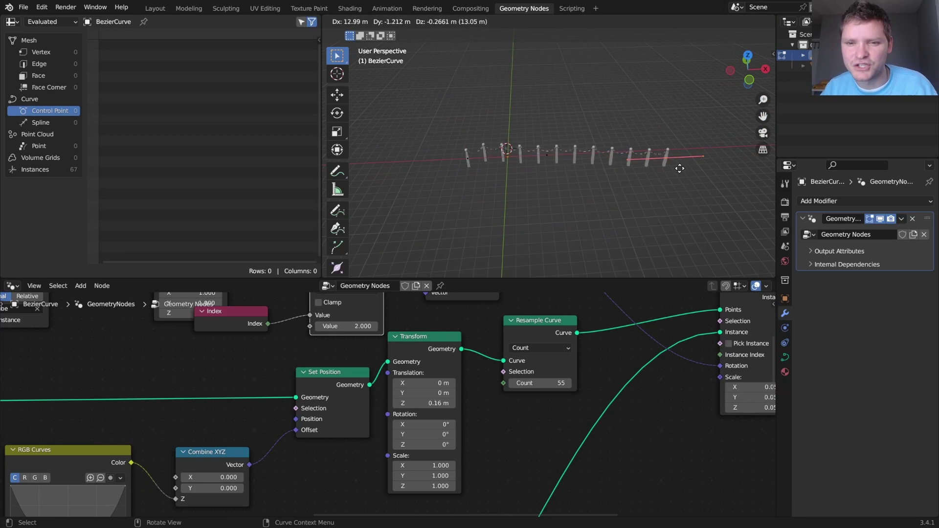
pyautogui.click(677, 164)
pyautogui.press('e')
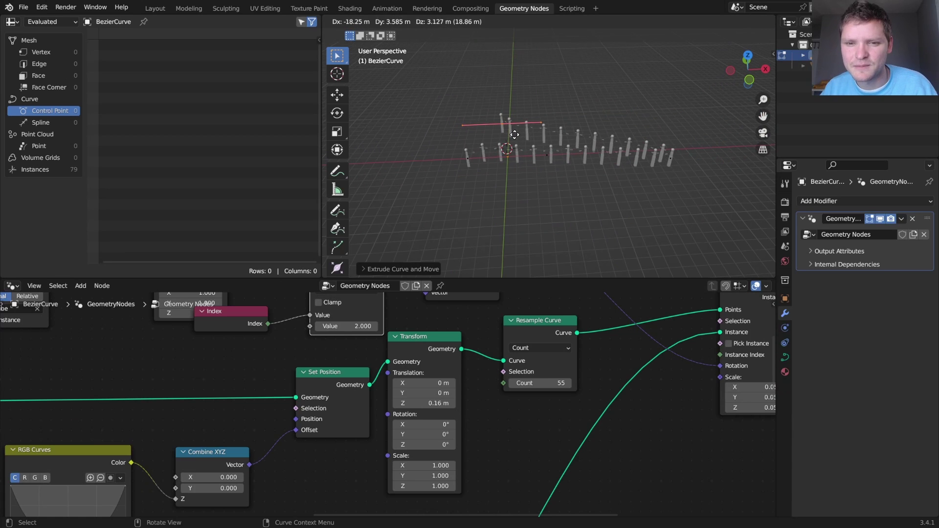
pyautogui.click(509, 134)
pyautogui.moveTo(499, 172); pyautogui.dragTo(583, 126, button='middle')
pyautogui.moveTo(352, 295); pyautogui.dragTo(678, 344, button='middle')
pyautogui.hotkey('ctrl', 'z')
pyautogui.hotkey('ctrl', 'z')
# Return to Object Mode and set the length of the posts' Resample Curve node to 5.37 m
pyautogui.moveTo(189, 300); pyautogui.dragTo(427, 388, button='middle')
pyautogui.scroll(-8, 427, 388)
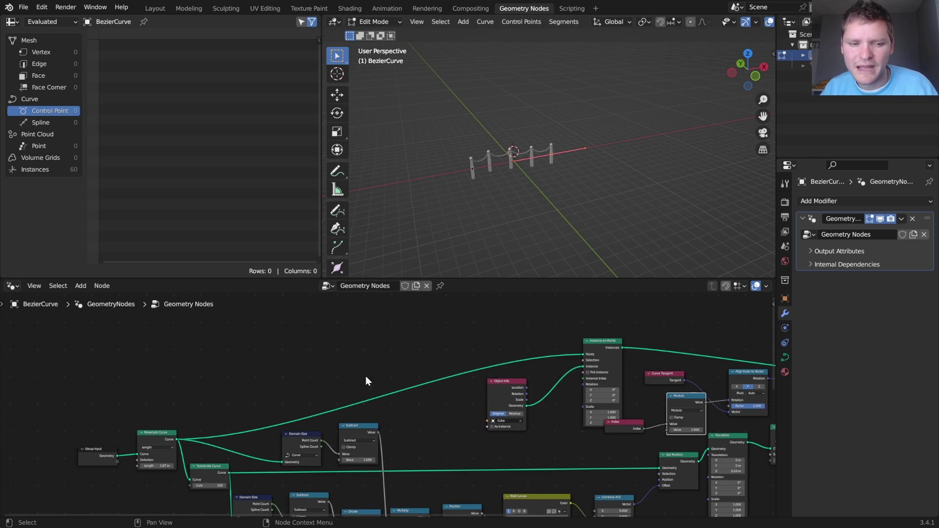
pyautogui.moveTo(199, 411); pyautogui.dragTo(412, 317, button='middle')
pyautogui.scroll(5, 412, 317)
pyautogui.scroll(2, 360, 375)
pyautogui.press('Tab')
pyautogui.scroll(7, 368, 186)
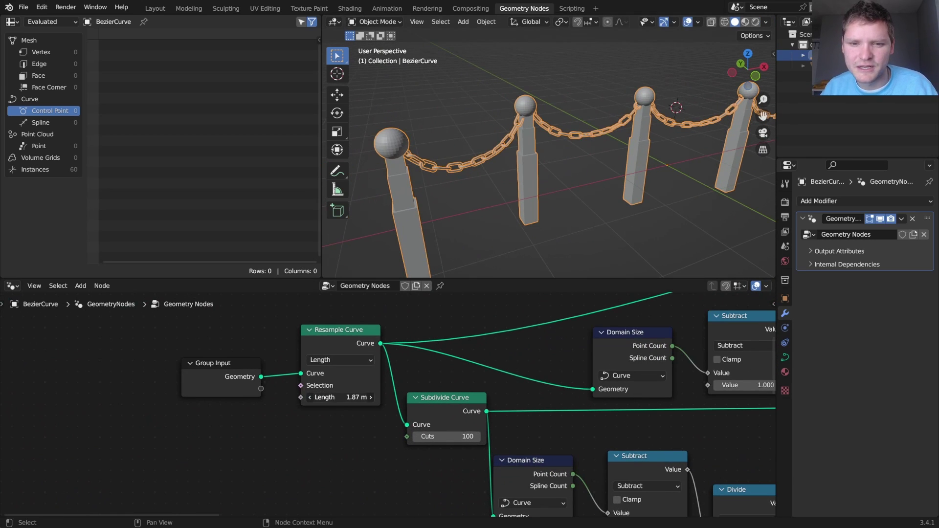
pyautogui.moveTo(341, 397); pyautogui.dragTo(386, 397)
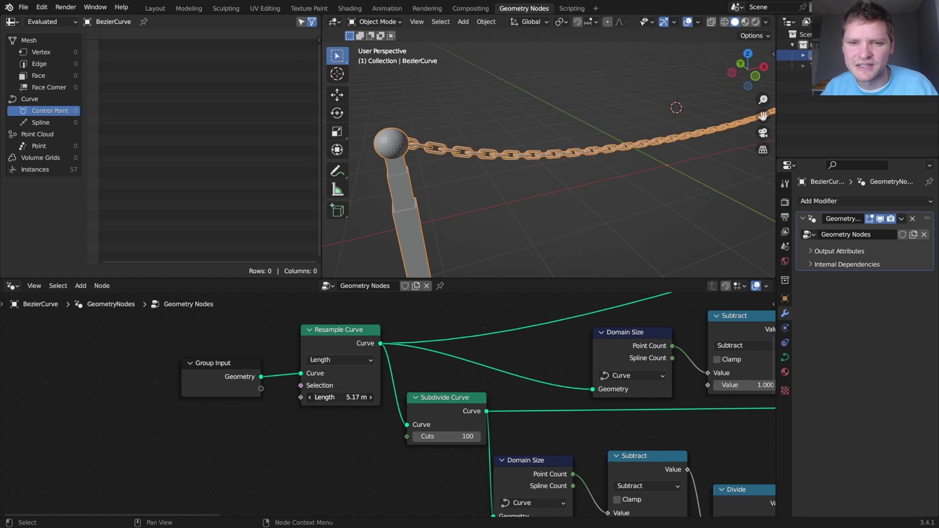
pyautogui.scroll(-5, 562, 201)
pyautogui.moveTo(562, 202); pyautogui.dragTo(510, 204, button='middle')
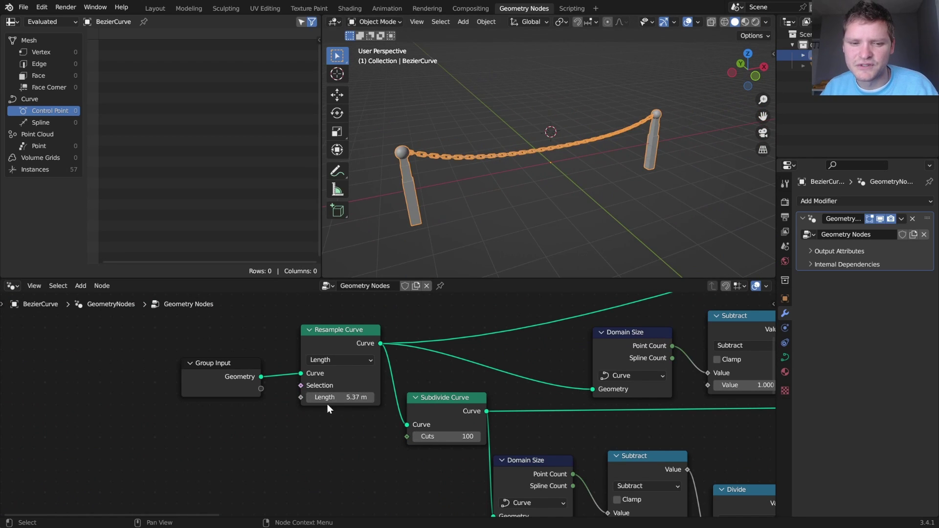
pyautogui.moveTo(341, 399)
pyautogui.mouseDown()
pyautogui.moveTo(274, 399)
pyautogui.moveTo(354, 396)
pyautogui.mouseUp()
# Switch the chain's Resample Curve node from Count to Length and set the length to 0.19 m
pyautogui.moveTo(771, 420); pyautogui.dragTo(433, 411, button='middle')
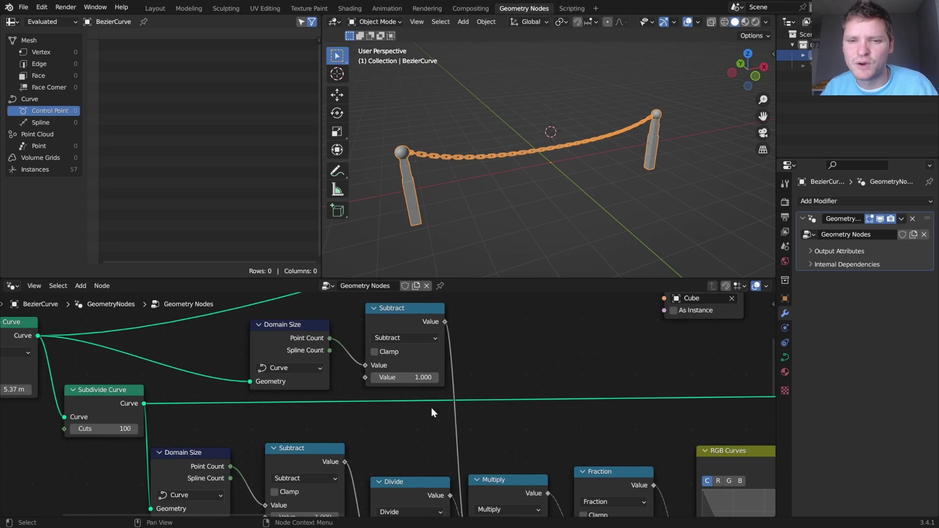
pyautogui.scroll(-7, 403, 407)
pyautogui.moveTo(685, 389); pyautogui.dragTo(304, 399, button='middle')
pyautogui.moveTo(638, 383); pyautogui.dragTo(534, 392, button='middle')
pyautogui.scroll(2, 486, 395)
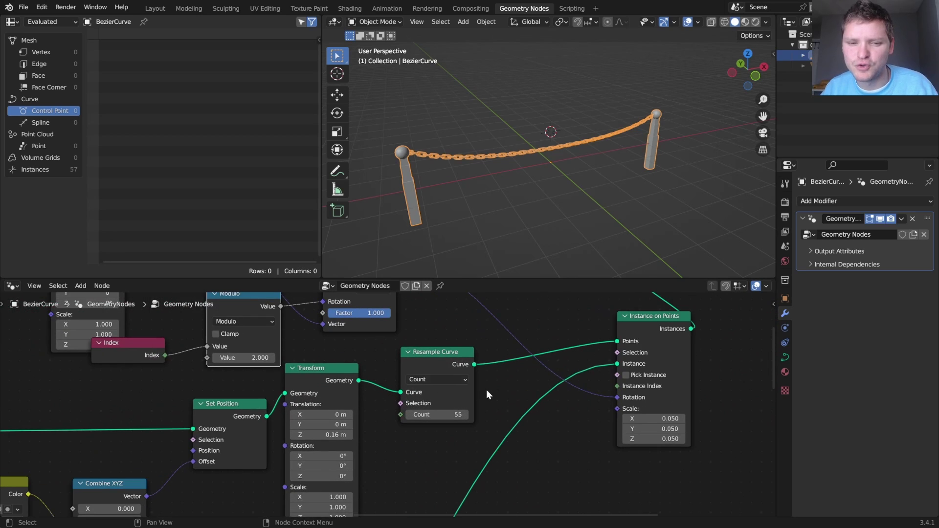
pyautogui.click(437, 379)
pyautogui.click(425, 414)
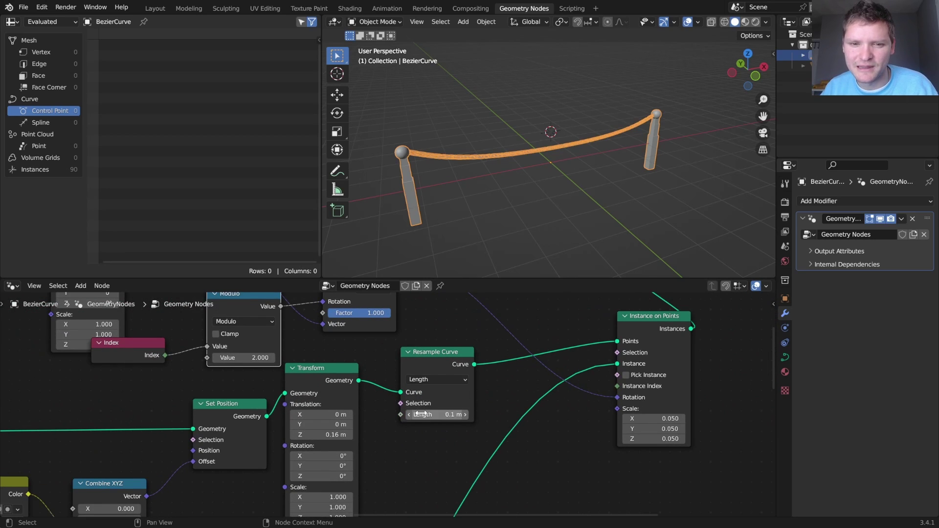
pyautogui.scroll(5, 463, 186)
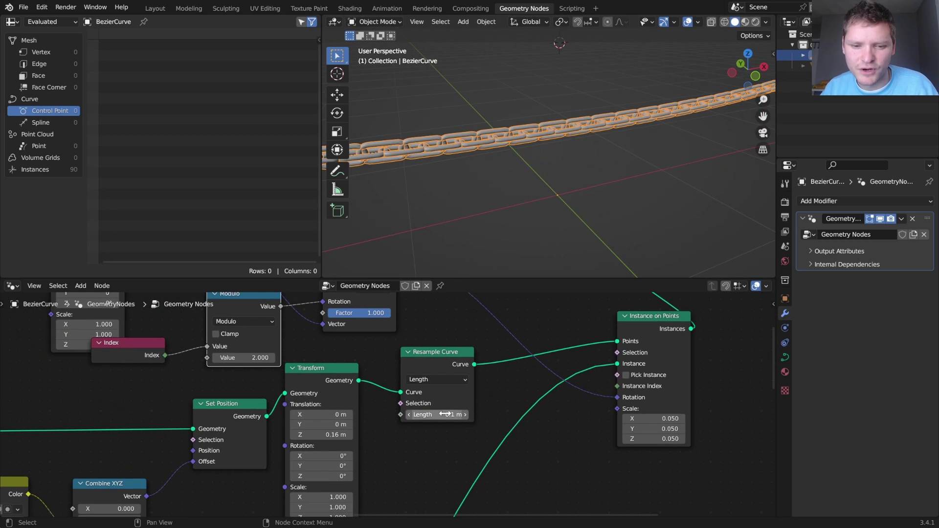
pyautogui.keyDown('shift'); pyautogui.moveTo(445, 414); pyautogui.dragTo(479, 414); pyautogui.keyUp('shift')
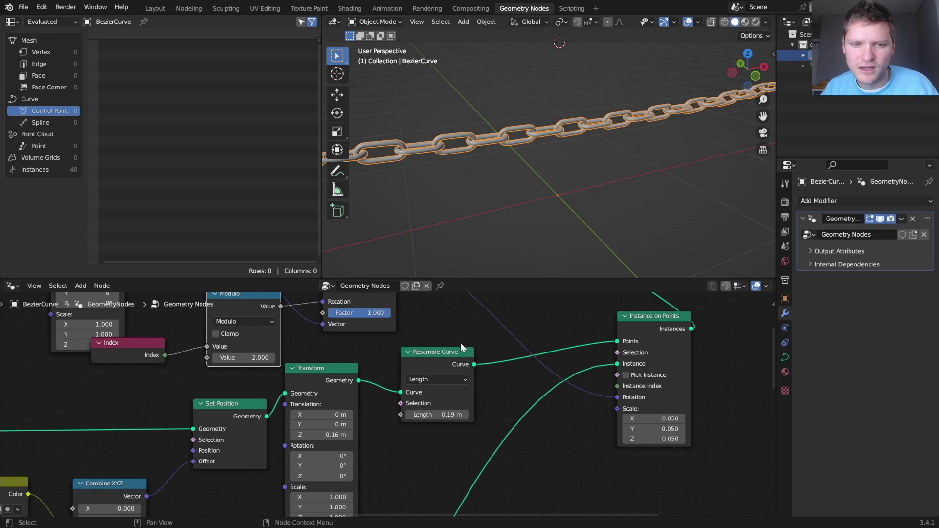
# Reduce the length of the posts' Resample Curve node to bring the posts closer together, and check the deselected fence
pyautogui.scroll(-5, 552, 139)
pyautogui.moveTo(382, 400); pyautogui.dragTo(759, 419, button='middle')
pyautogui.moveTo(258, 369); pyautogui.dragTo(603, 394, button='middle')
pyautogui.moveTo(332, 384); pyautogui.dragTo(549, 375, button='middle')
pyautogui.scroll(-8, 409, 405)
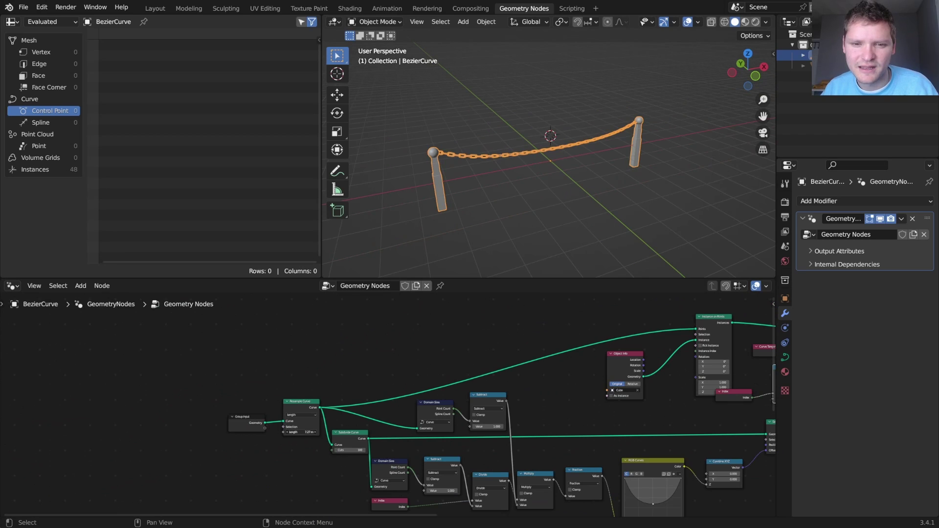
pyautogui.moveTo(309, 432)
pyautogui.mouseDown()
pyautogui.moveTo(324, 433)
pyautogui.moveTo(297, 432)
pyautogui.mouseUp()
pyautogui.click(468, 120)
pyautogui.scroll(4, 456, 155)
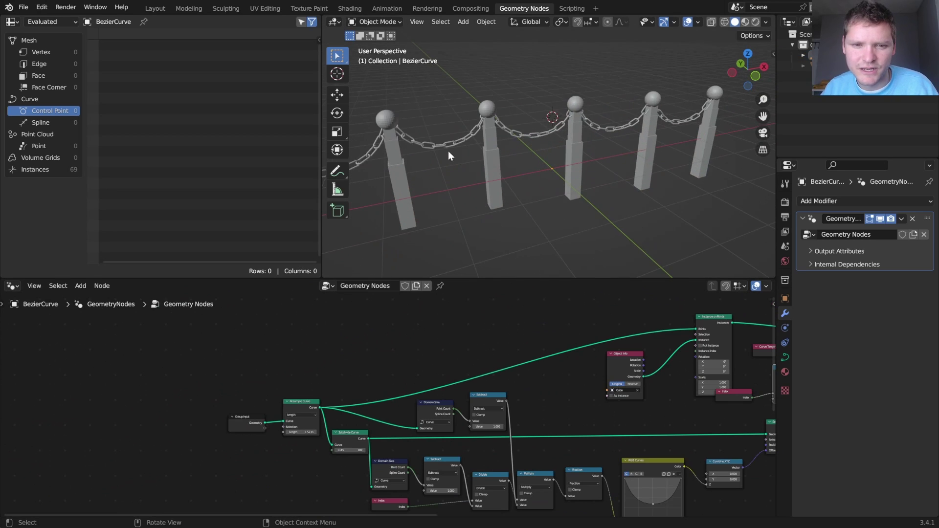
pyautogui.keyDown('shift'); pyautogui.moveTo(449, 150); pyautogui.dragTo(500, 135); pyautogui.keyUp('shift')
# Add a Bezier circle to the fence curve in Edit Mode and scale it up into a large ring around the existing fence
pyautogui.scroll(-6, 518, 141)
pyautogui.click(581, 139)
pyautogui.moveTo(582, 138); pyautogui.dragTo(555, 164, button='middle')
pyautogui.press('Tab')
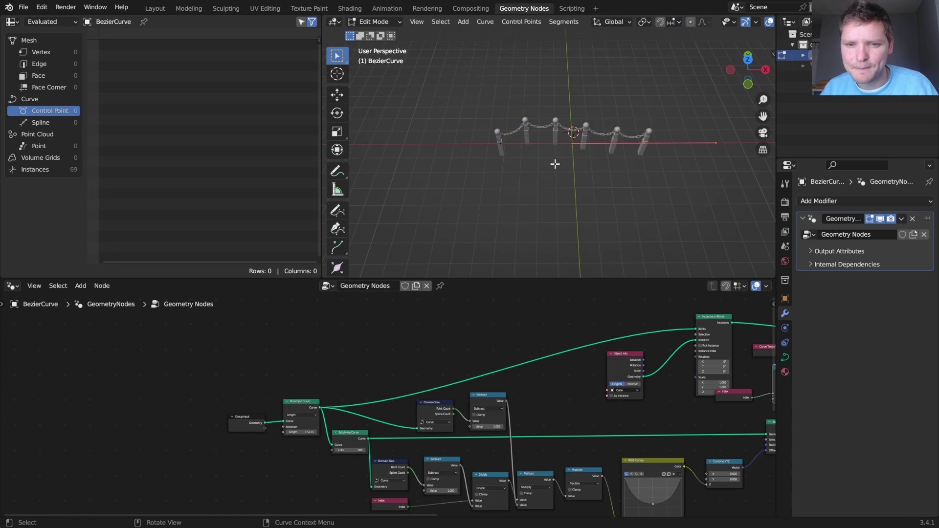
pyautogui.click(748, 63)
pyautogui.hotkey('shift', 'a')
pyautogui.click(550, 122)
pyautogui.press('s')
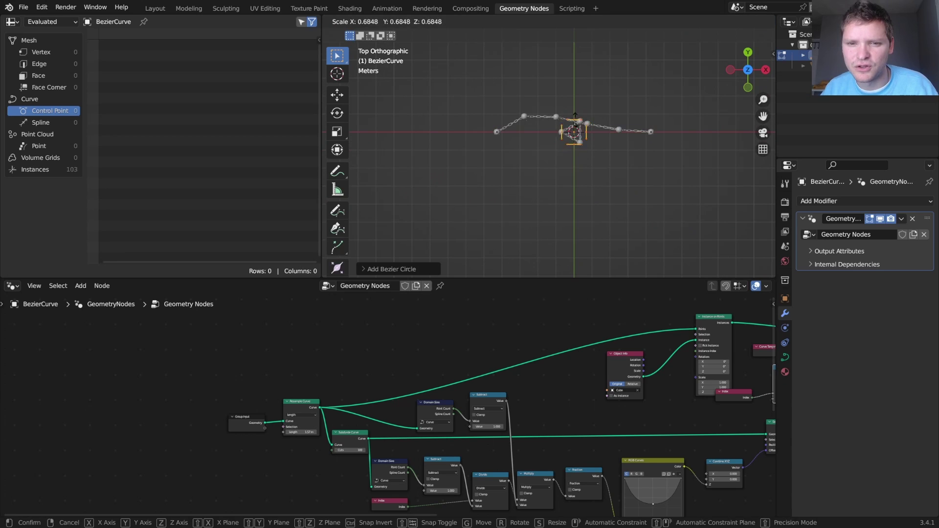
pyautogui.click(659, 224)
pyautogui.press('Tab')
pyautogui.moveTo(659, 224); pyautogui.dragTo(688, 209, button='middle')
pyautogui.click(688, 210)
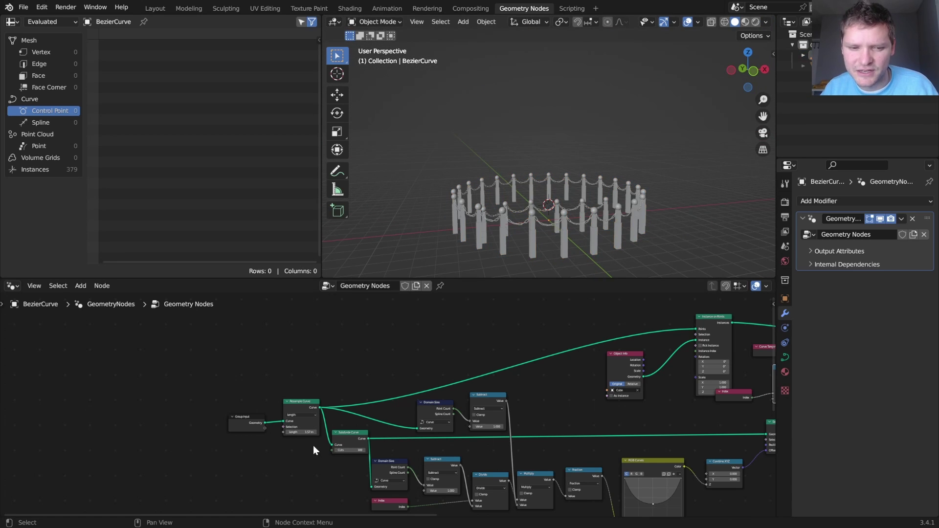
# Increase the length of the posts' Resample Curve node to space the ring's posts farther apart
pyautogui.moveTo(303, 434); pyautogui.dragTo(342, 434)
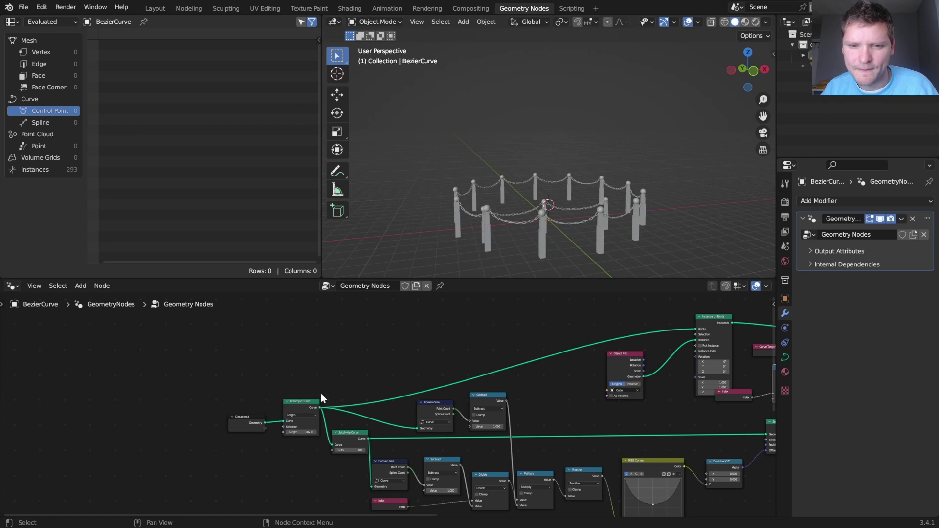
pyautogui.moveTo(535, 171)
pyautogui.mouseDown(button='middle')
pyautogui.moveTo(536, 195)
pyautogui.moveTo(546, 177)
pyautogui.mouseUp(button='middle')
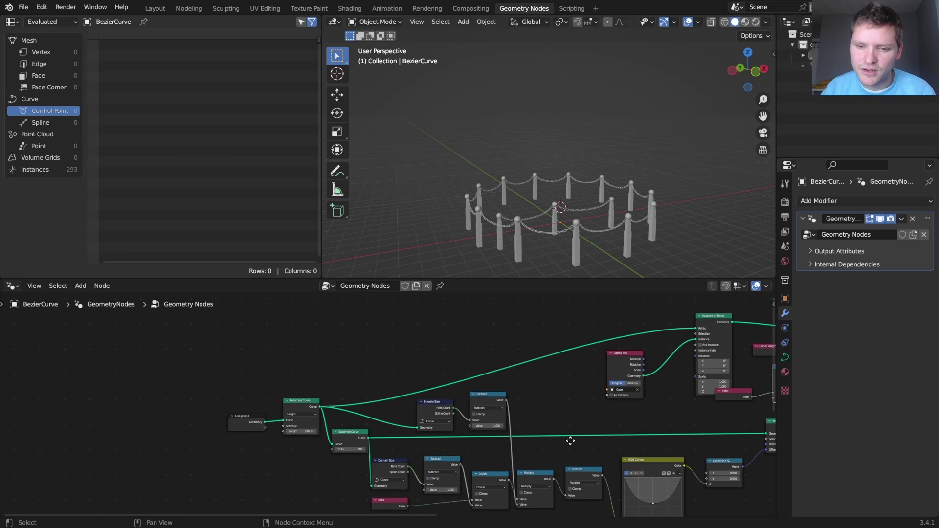
# Try reshaping the curve in the RGB Curves node to alter the sag of the chain
pyautogui.scroll(4, 655, 476)
pyautogui.moveTo(656, 476); pyautogui.dragTo(518, 412, button='middle')
pyautogui.scroll(2, 542, 388)
pyautogui.moveTo(542, 392); pyautogui.dragTo(563, 370)
pyautogui.hotkey('ctrl', 'z')
pyautogui.hotkey('ctrl', 'z')
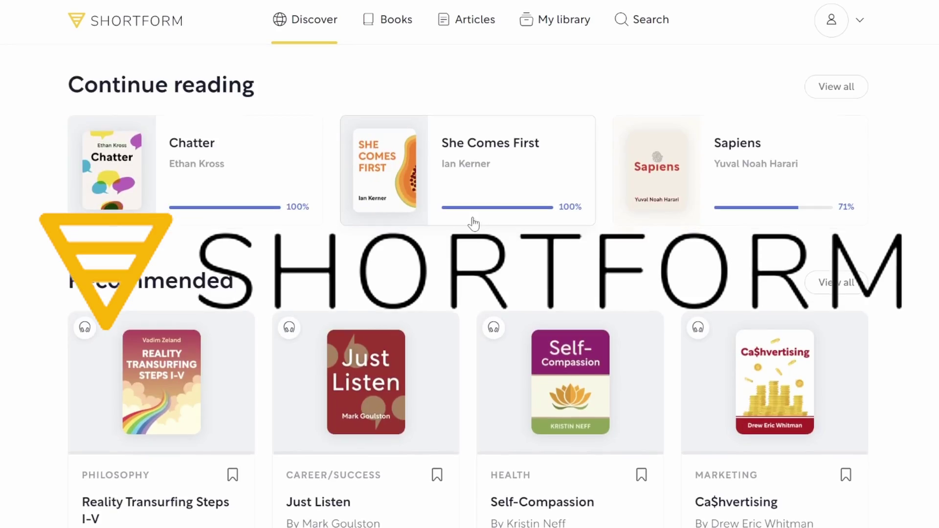
# Switch to Shortform, skim the 1-Page Summary of Chatter, and open the Books section
pyautogui.scroll(-10, 474, 224)
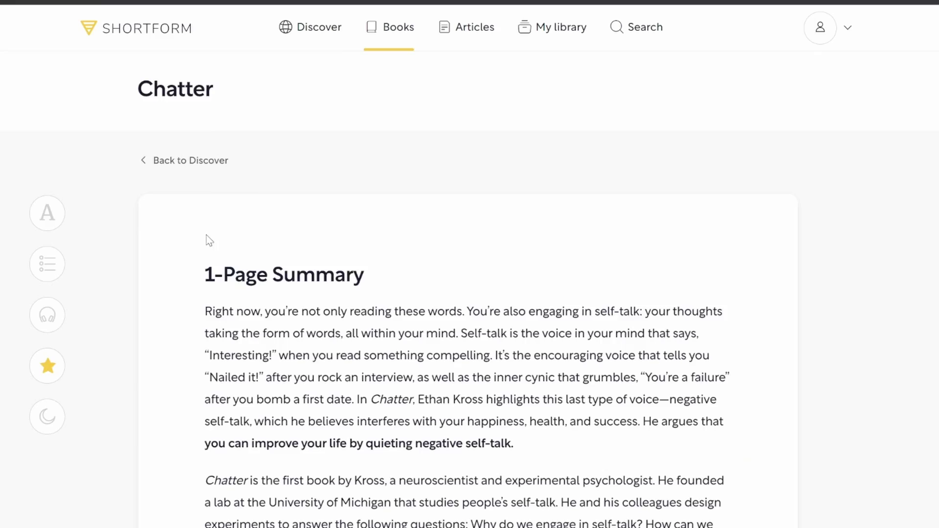
pyautogui.scroll(-12, 209, 240)
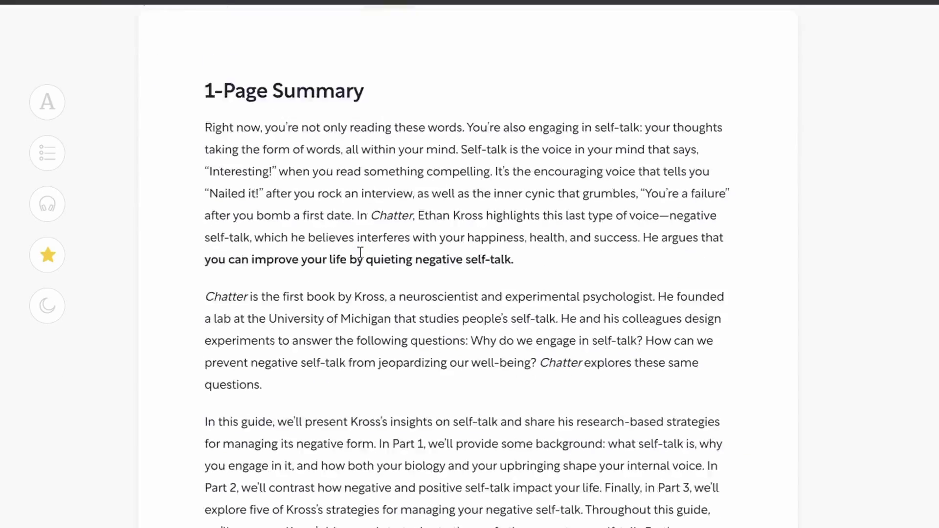
pyautogui.scroll(-18, 416, 186)
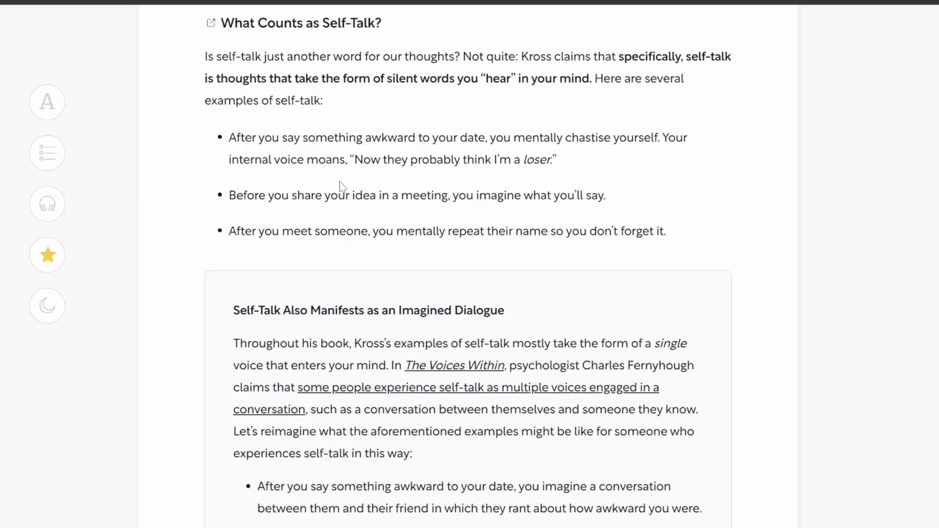
pyautogui.scroll(-17, 263, 195)
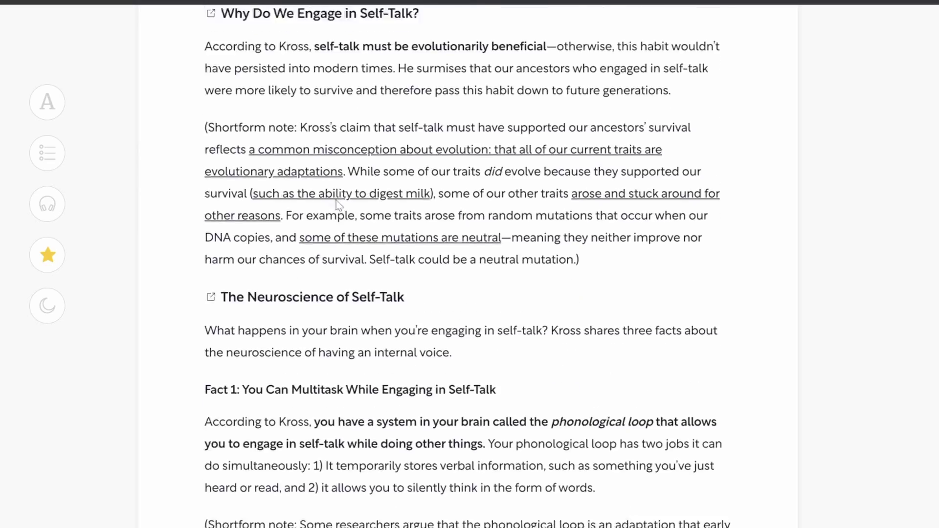
pyautogui.scroll(-12, 348, 209)
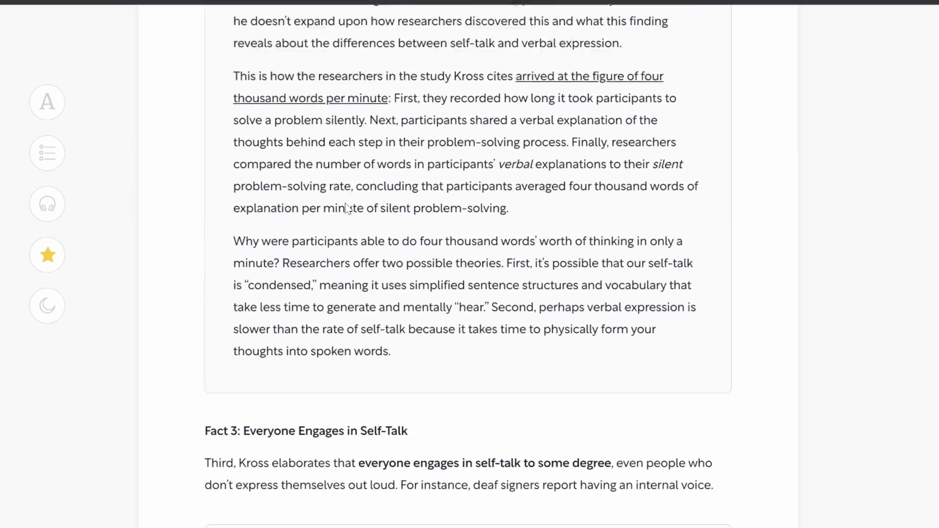
pyautogui.scroll(-1, 355, 219)
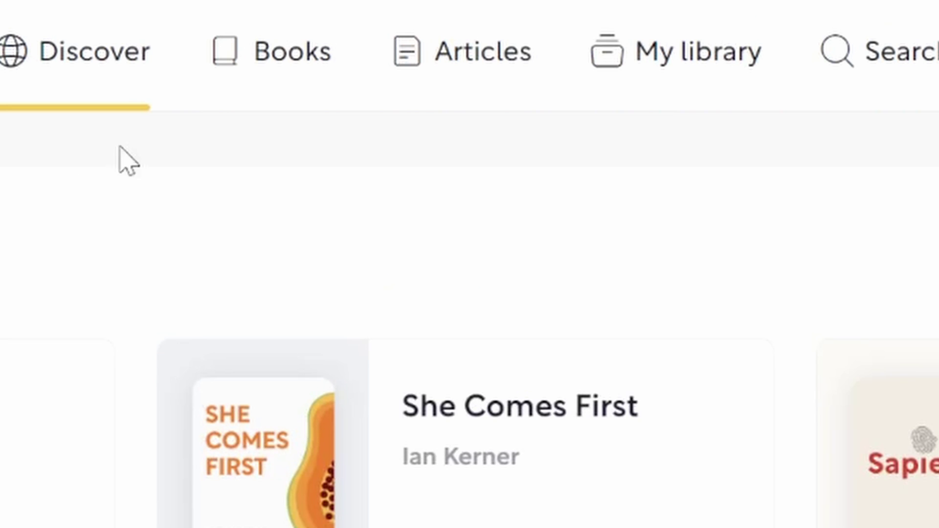
pyautogui.click(250, 64)
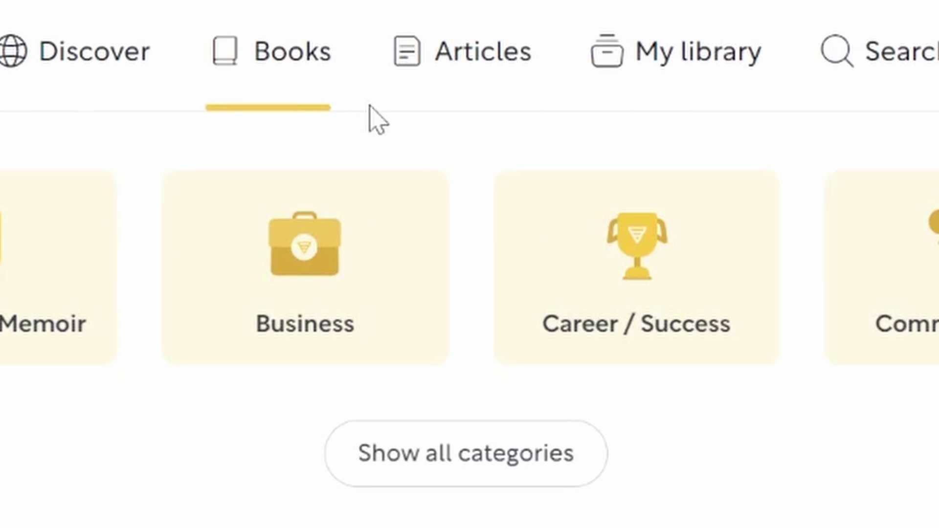